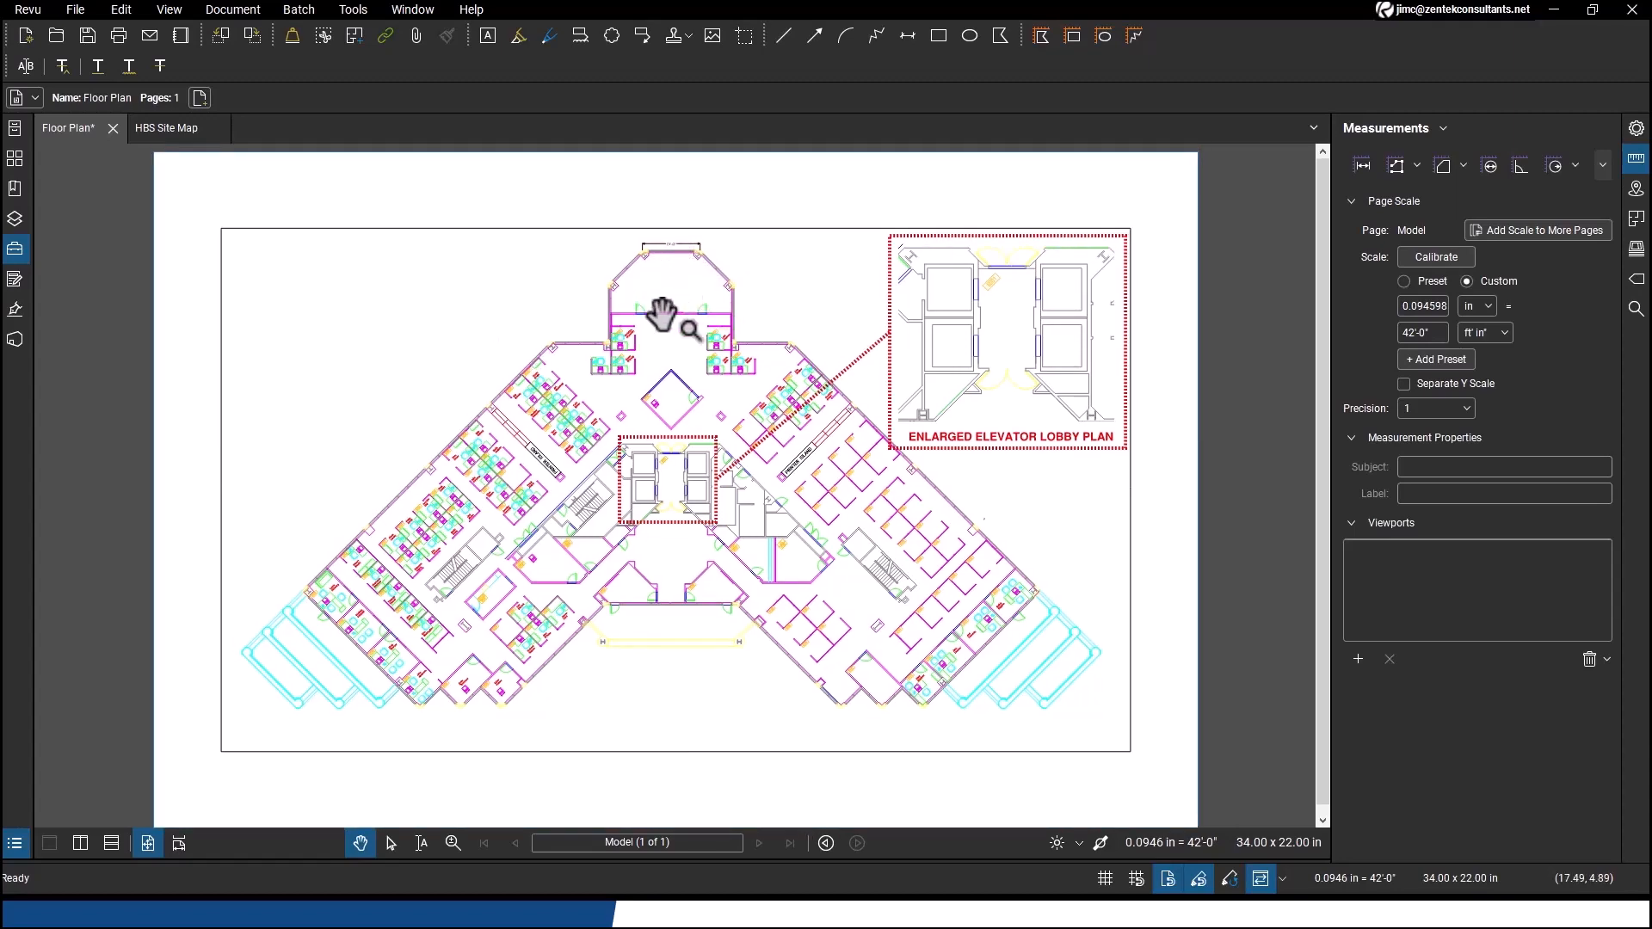
Measure the top 21'-0" dimensioned wall with the Length tool
scroll(685, 280, up, 2)
scroll(634, 374, up, 4)
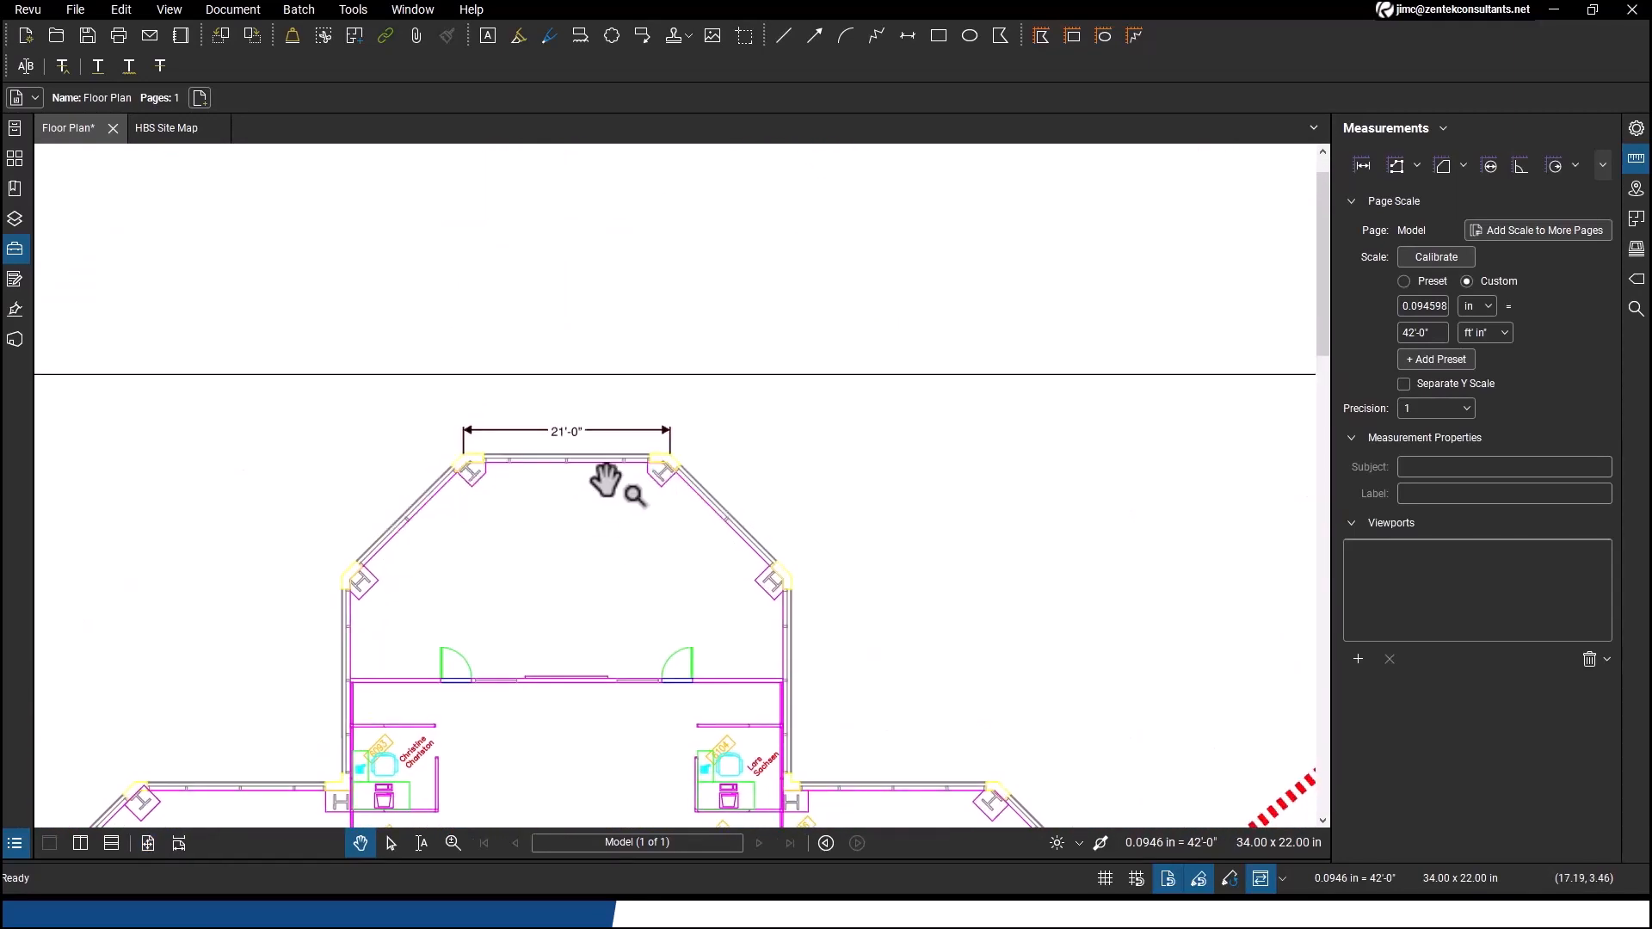
scroll(612, 482, up, 2)
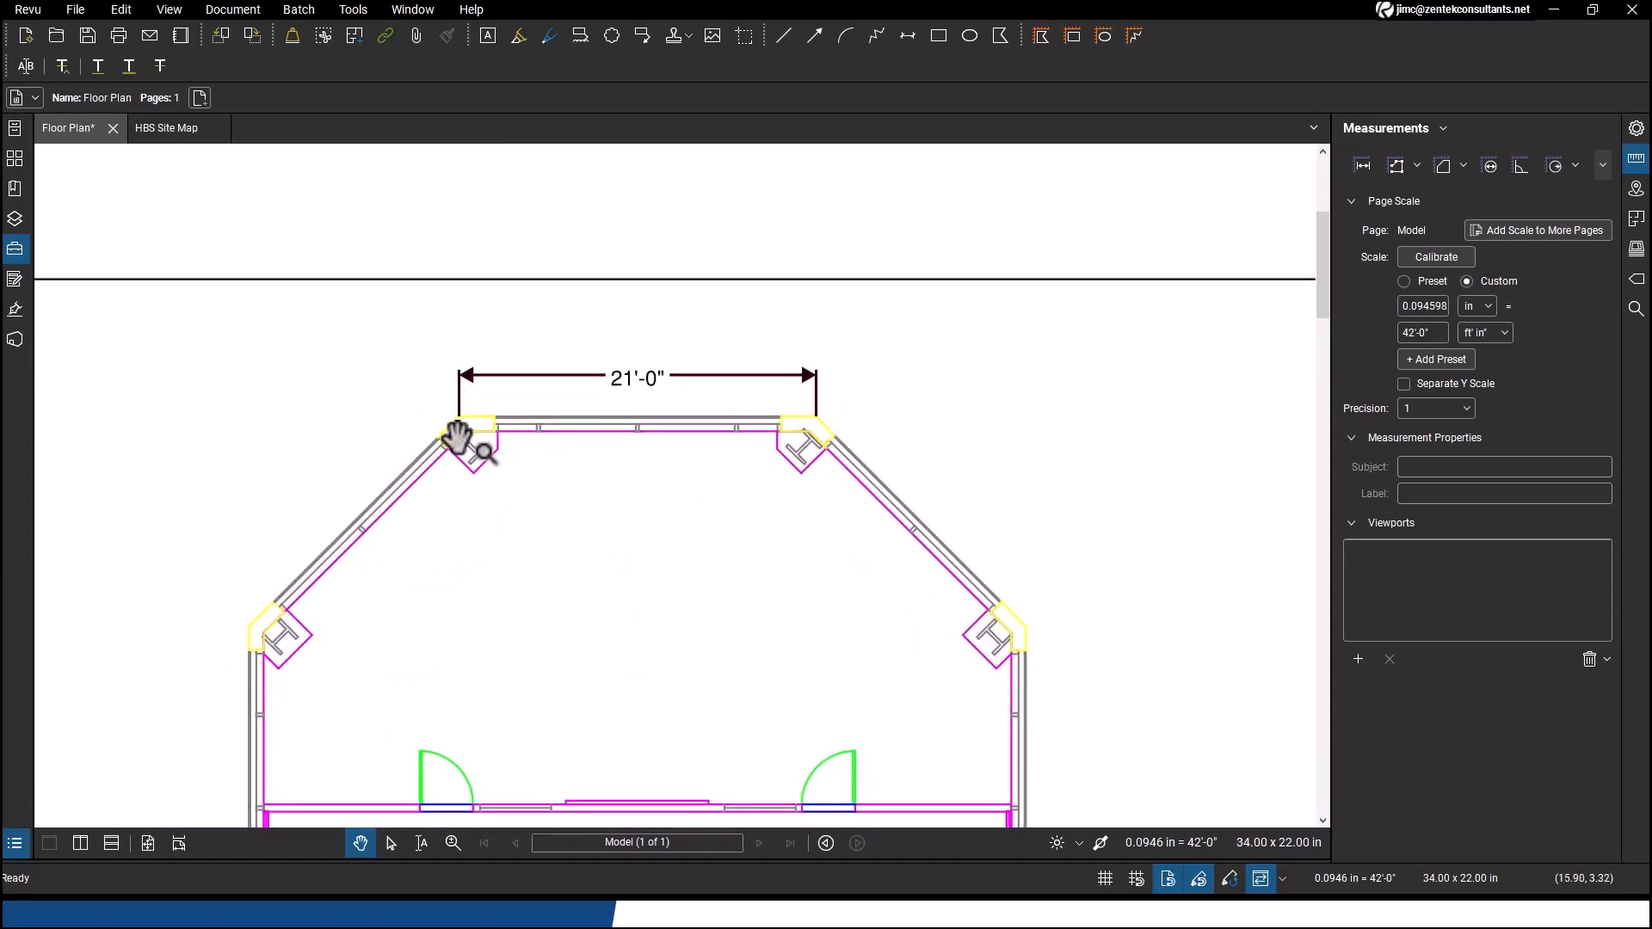
click(1361, 163)
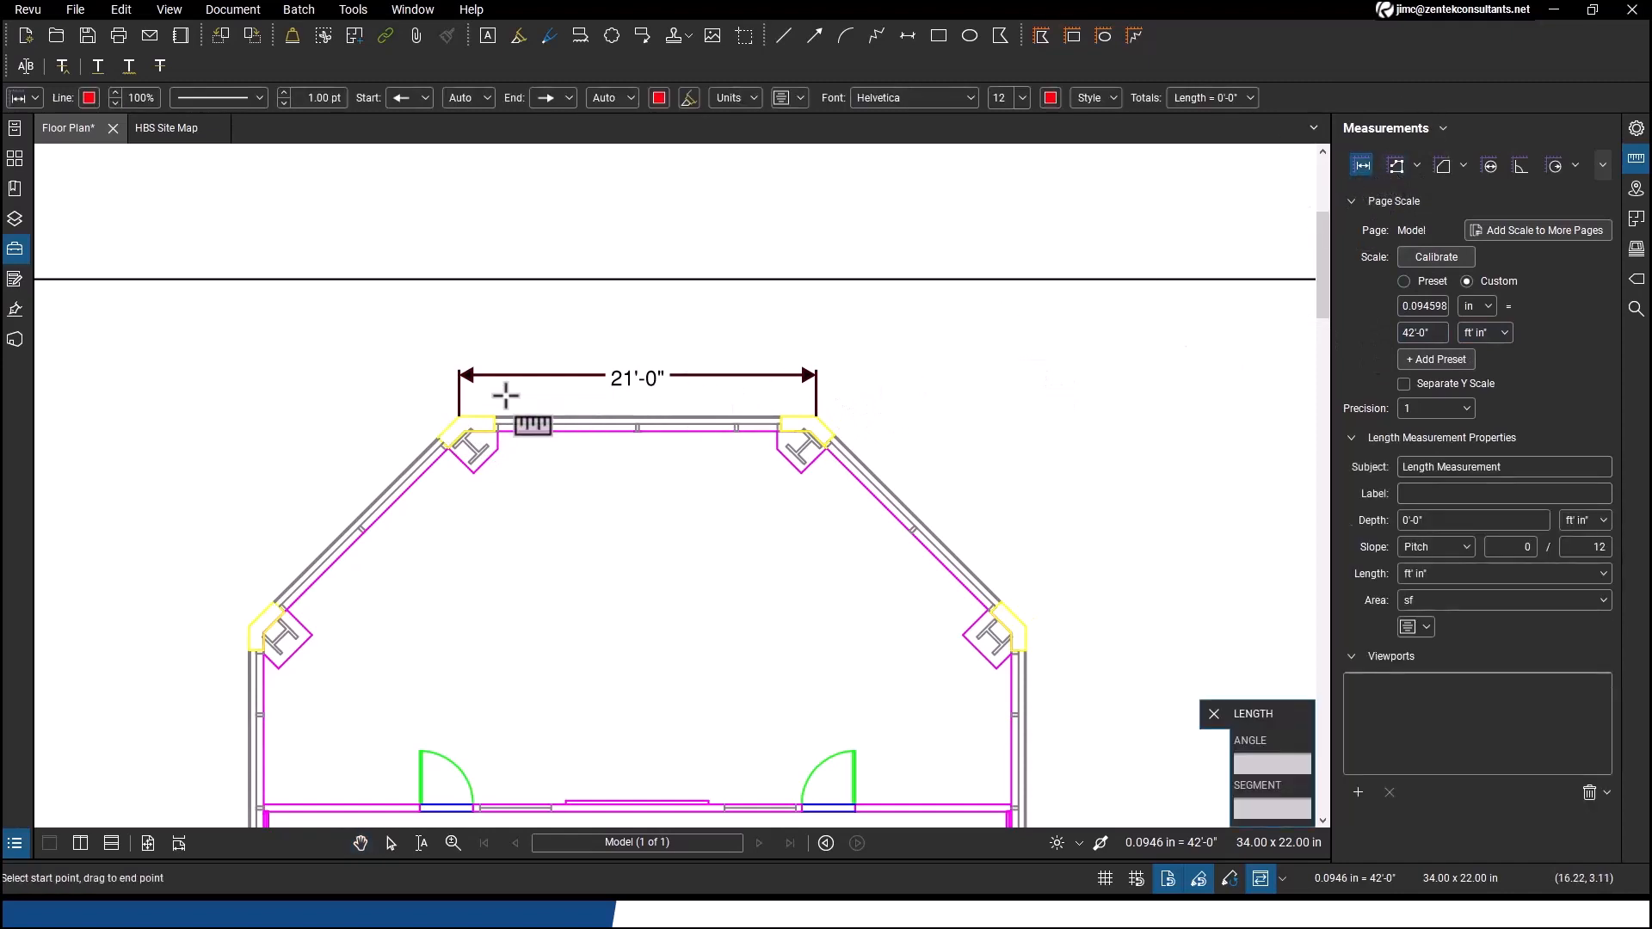
click(461, 419)
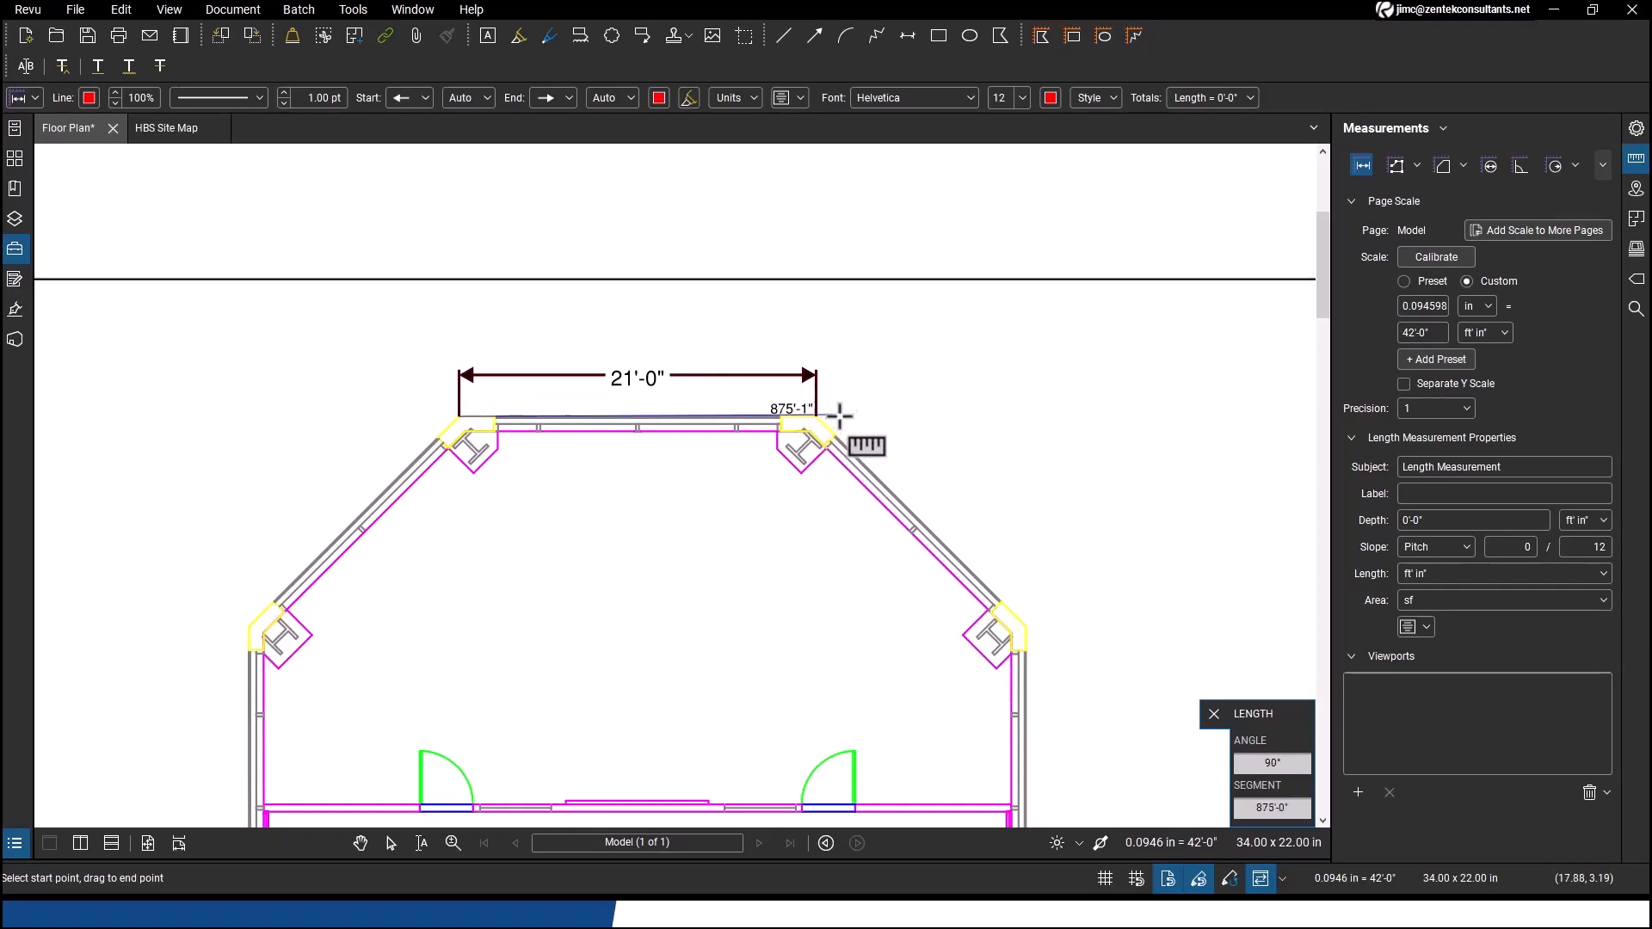
key(Escape)
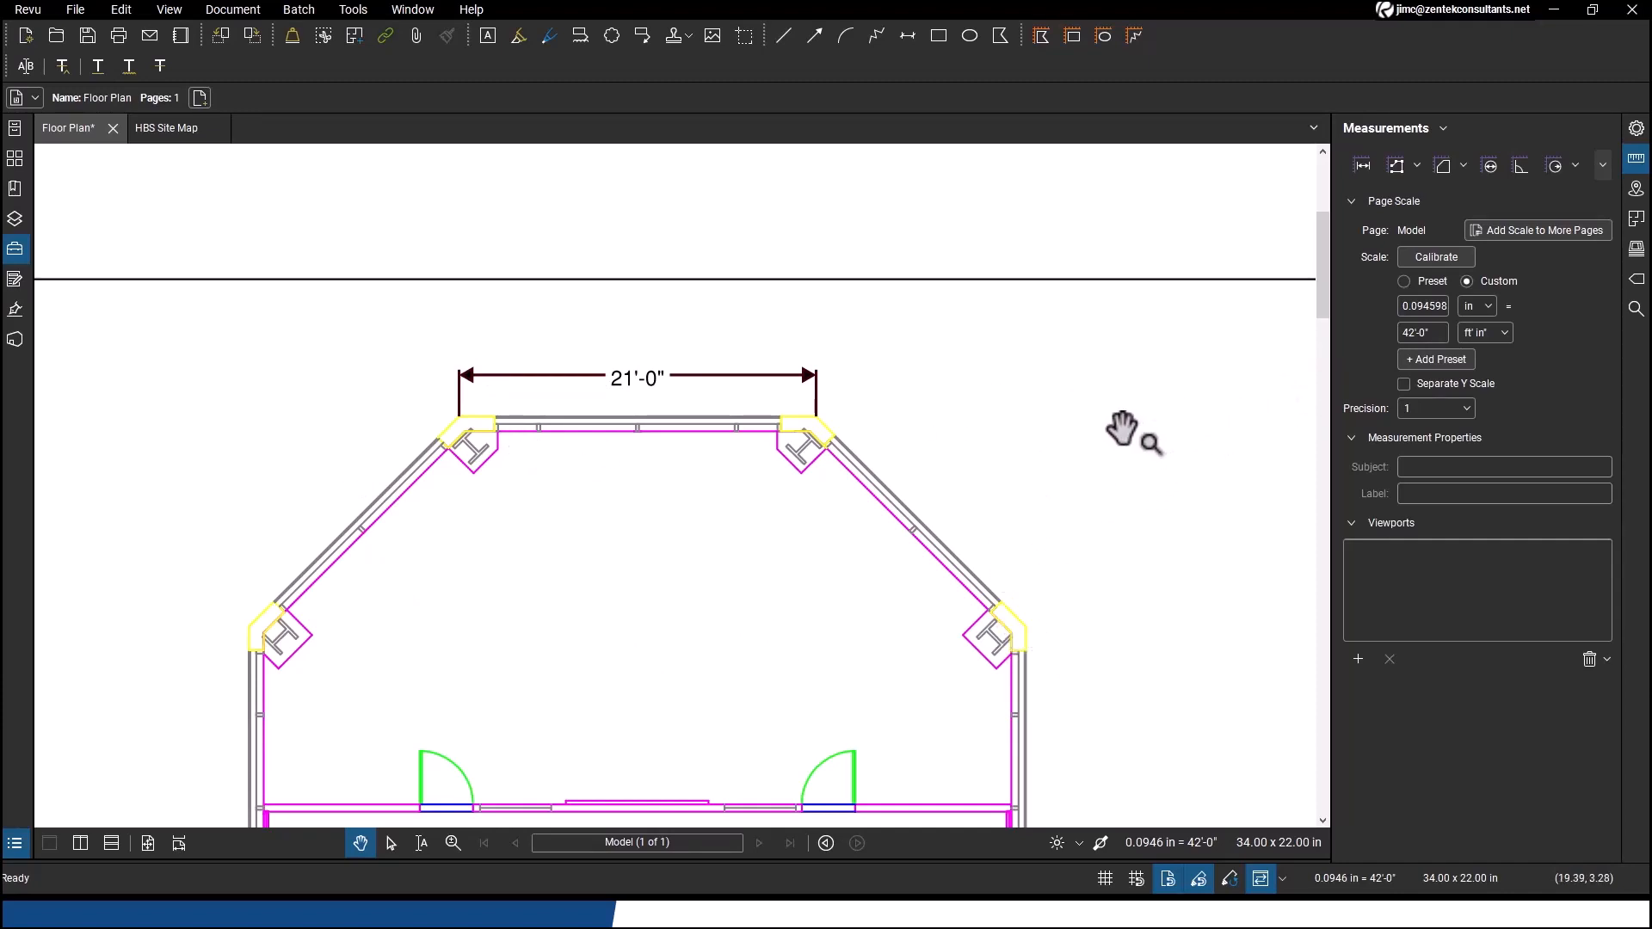
click(1428, 284)
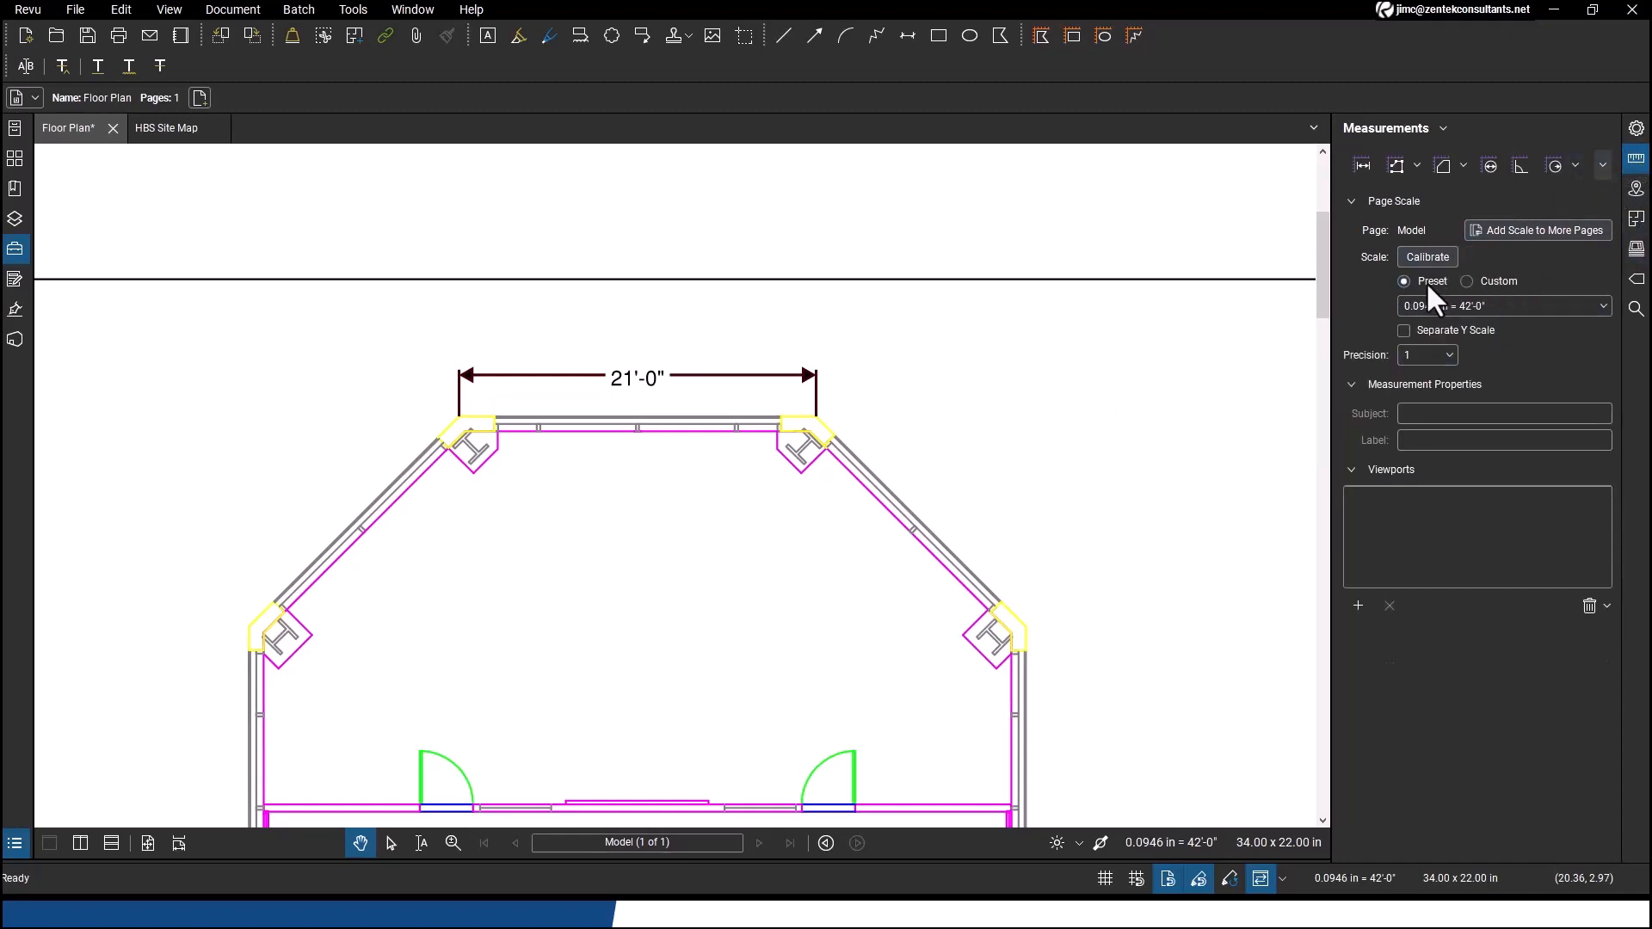
click(1524, 303)
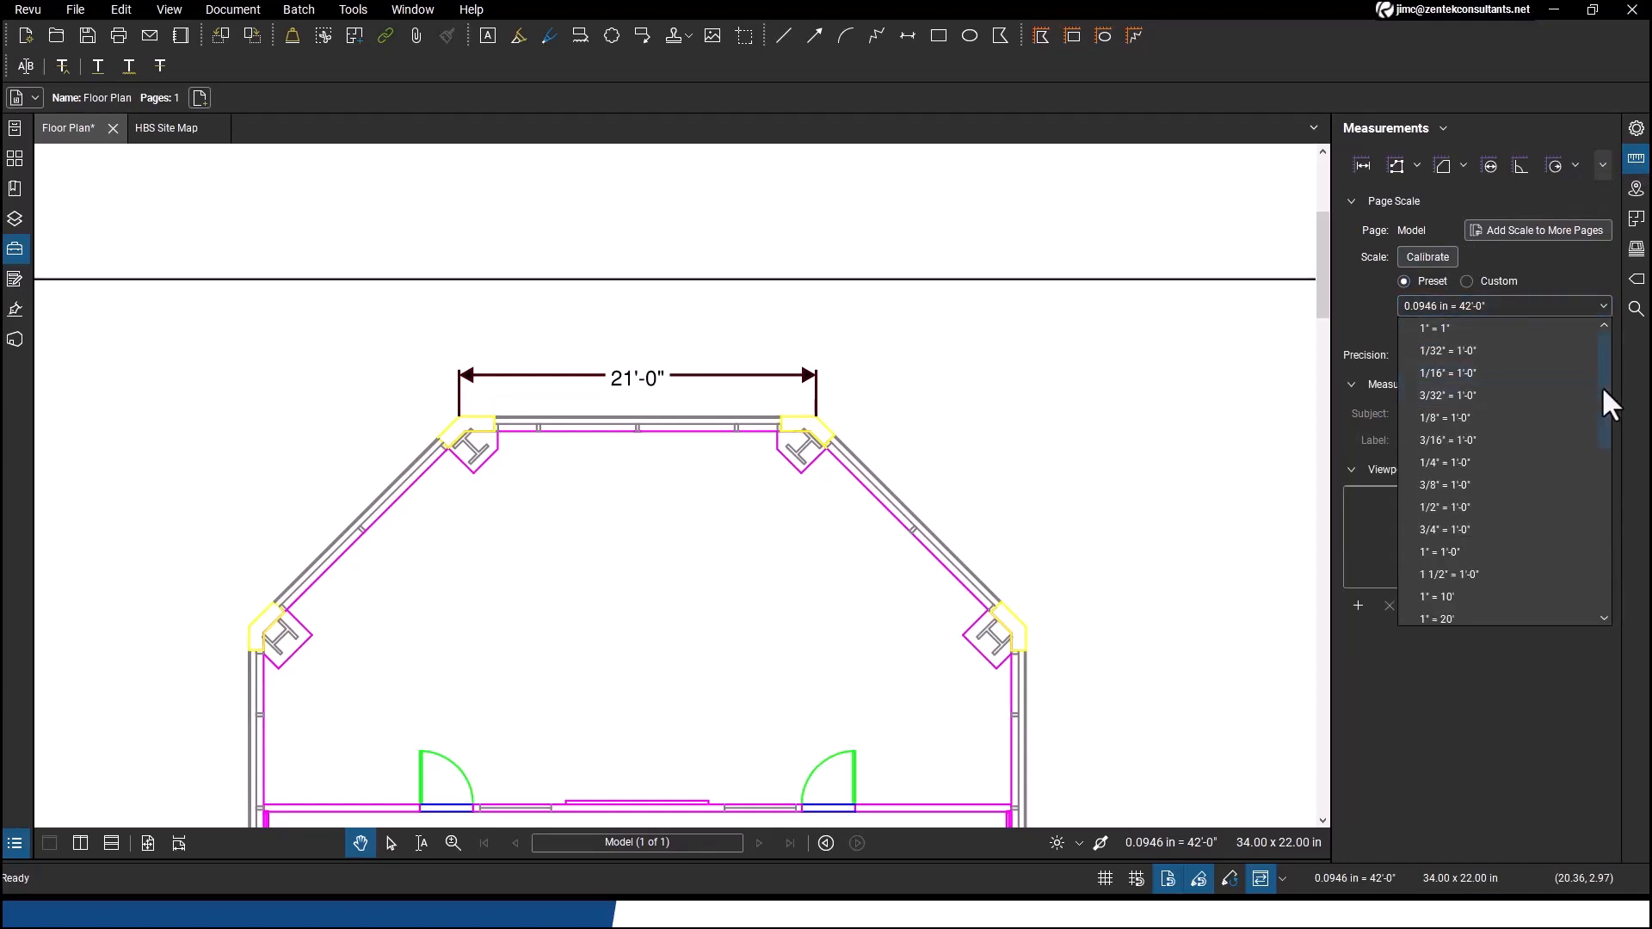
mouse_move(1603, 384)
mouse_down()
mouse_move(1589, 427)
mouse_move(1599, 596)
mouse_move(1590, 373)
mouse_up()
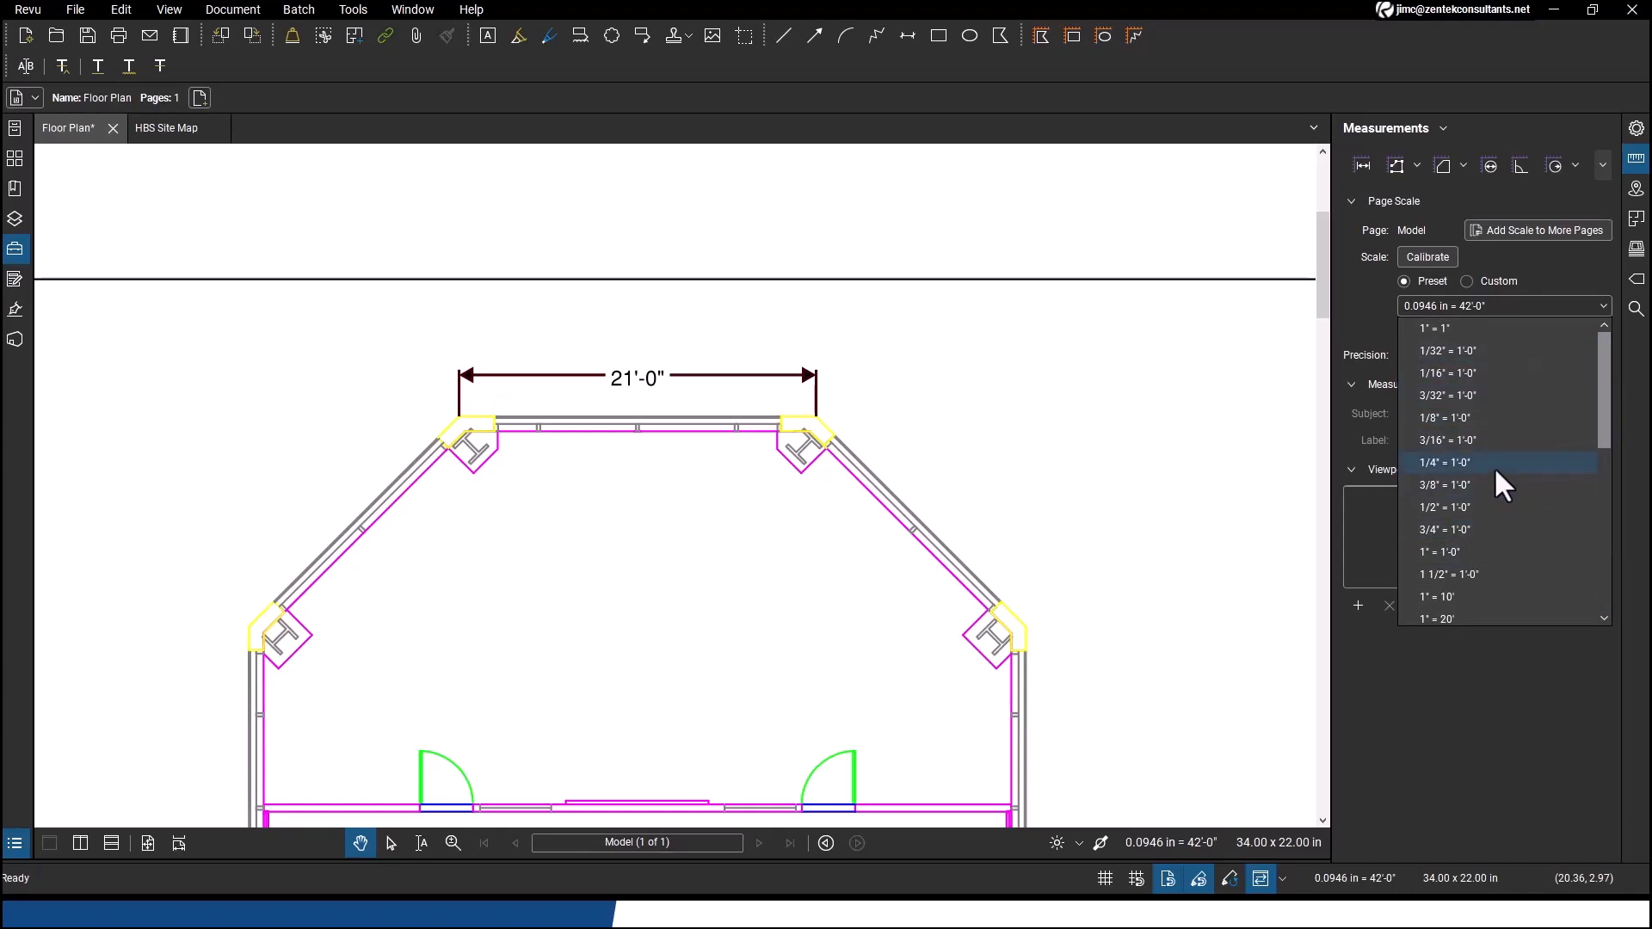
click(1486, 128)
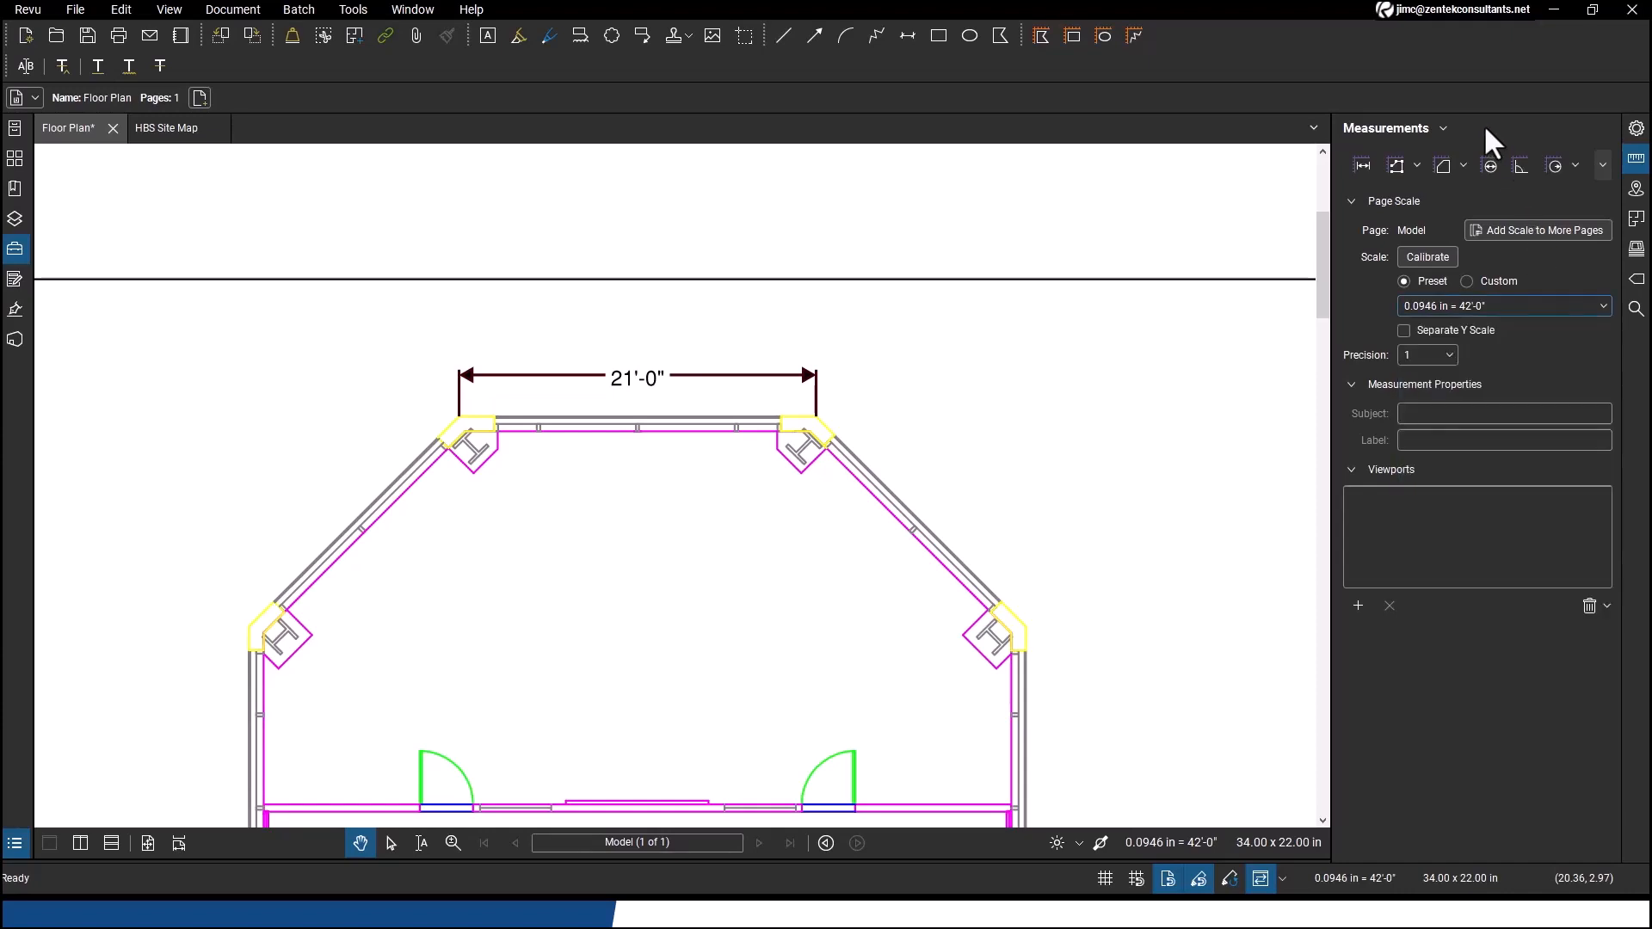
Calibrate the page scale by picking both ends of the 21'-0" dimension and entering 21 ft
click(1428, 256)
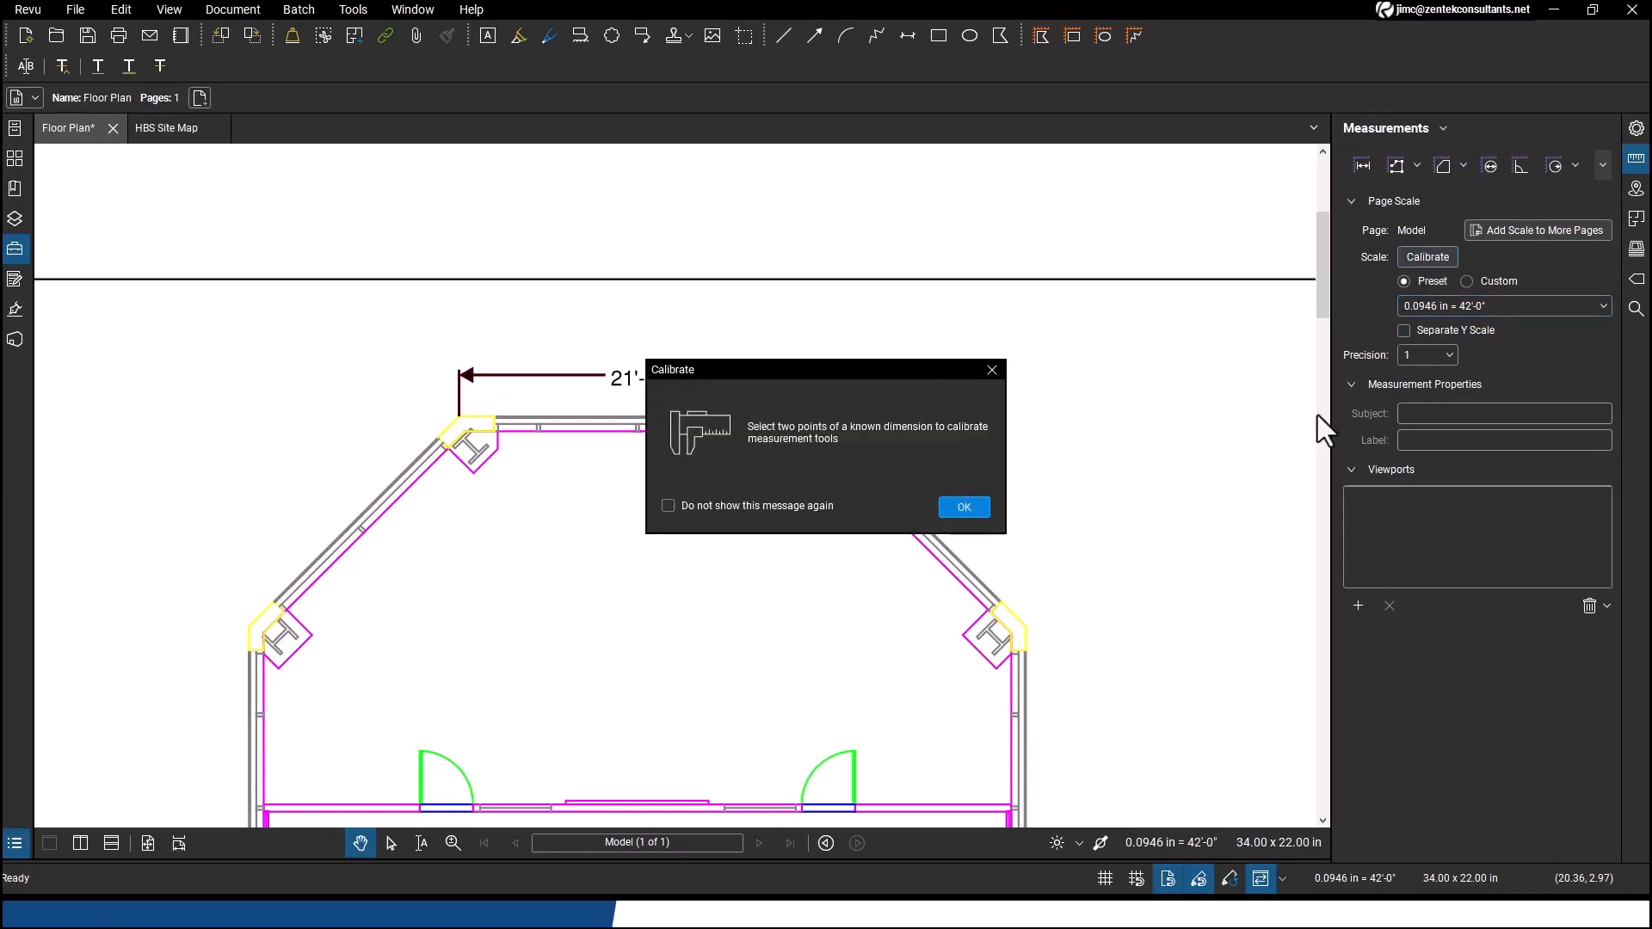
click(964, 507)
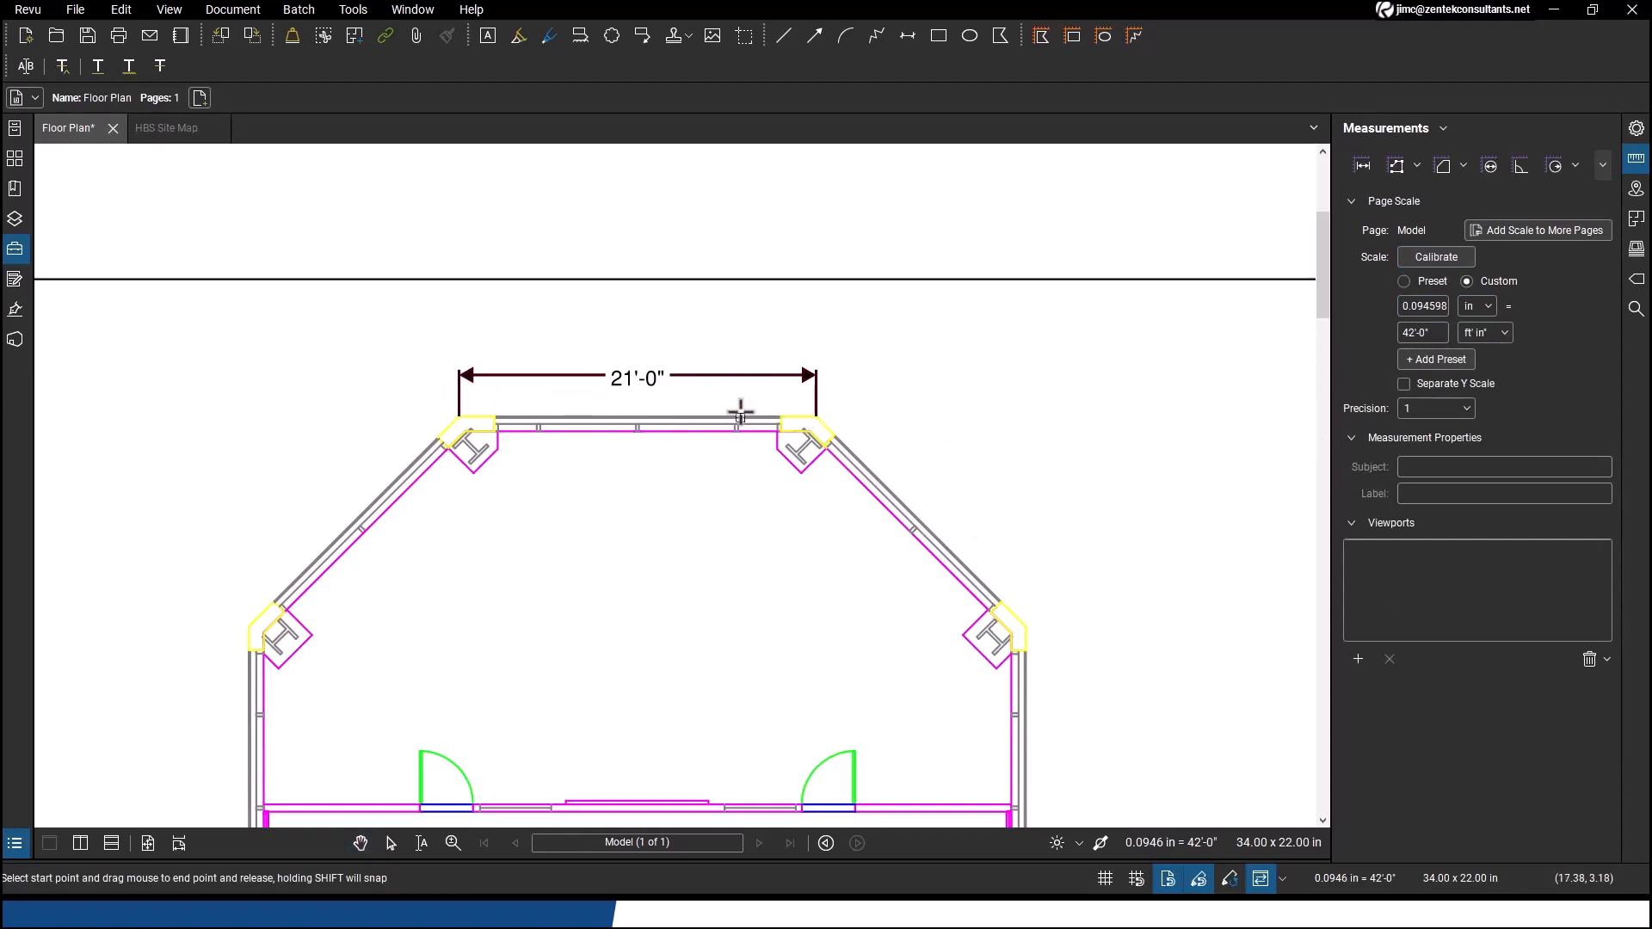
click(1434, 256)
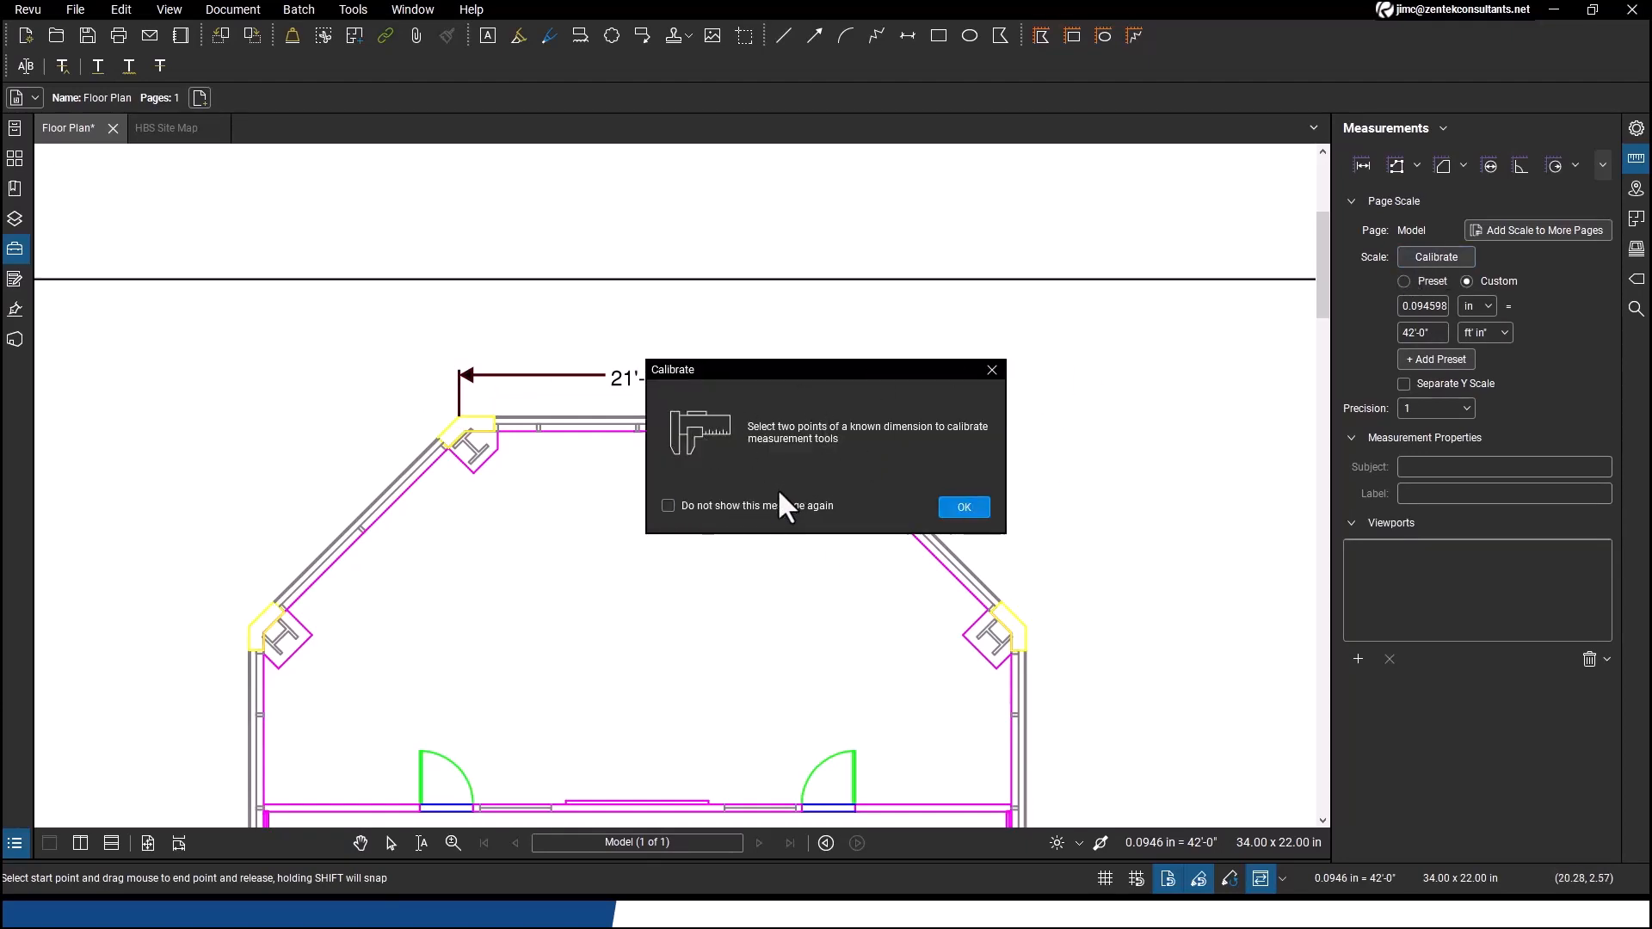
click(964, 507)
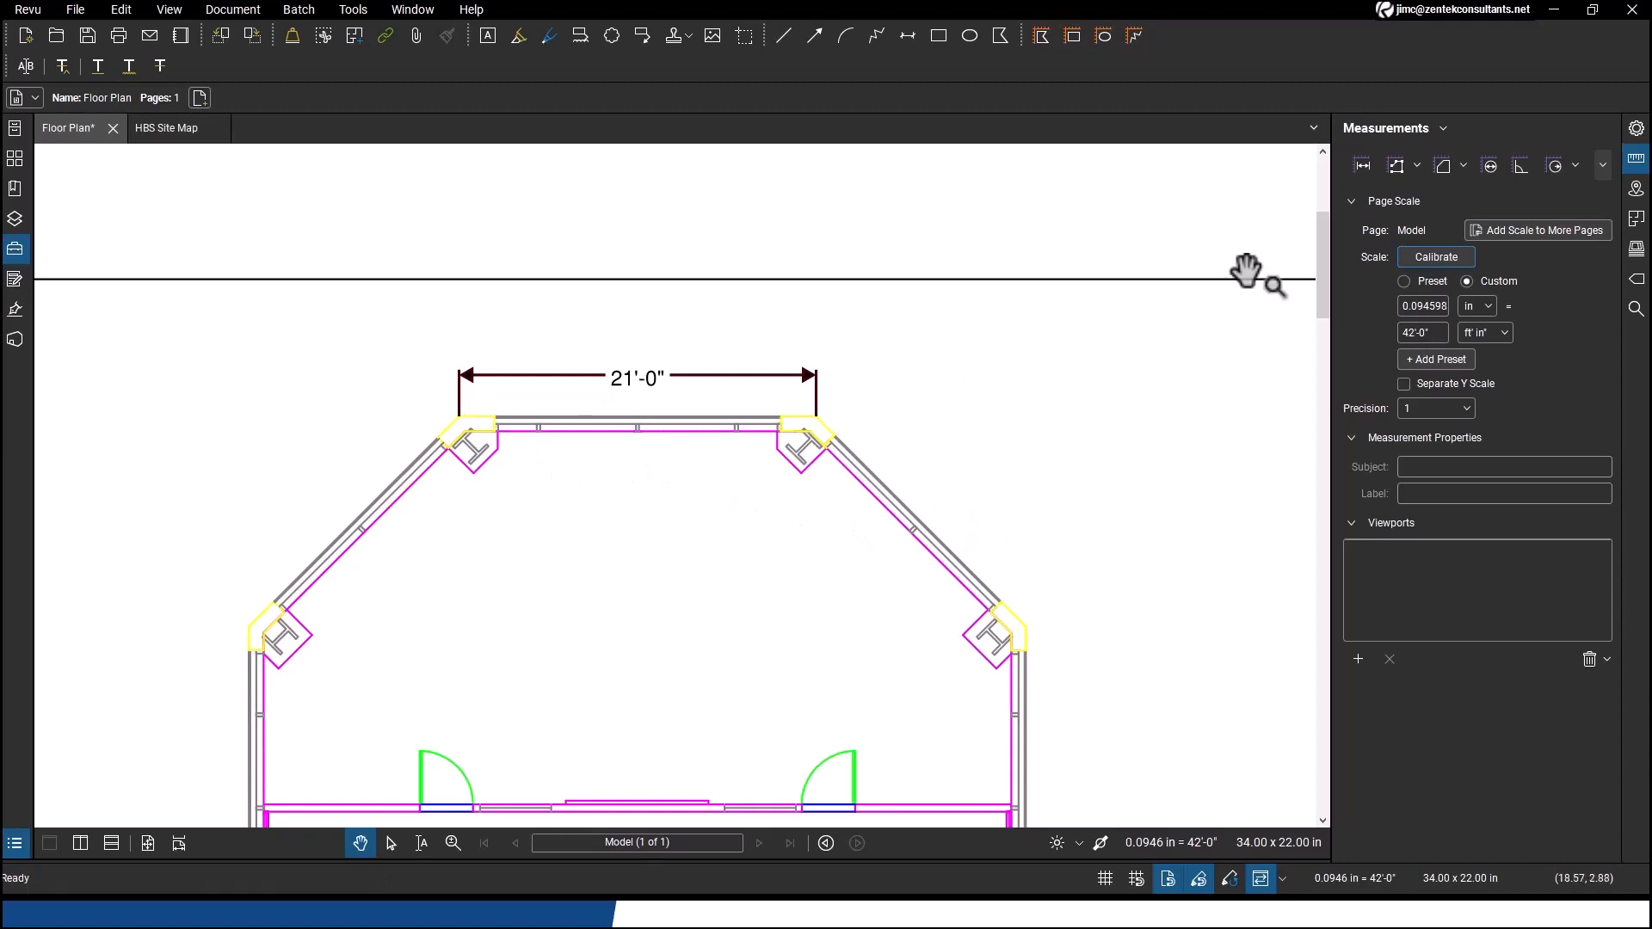
click(1442, 261)
click(964, 507)
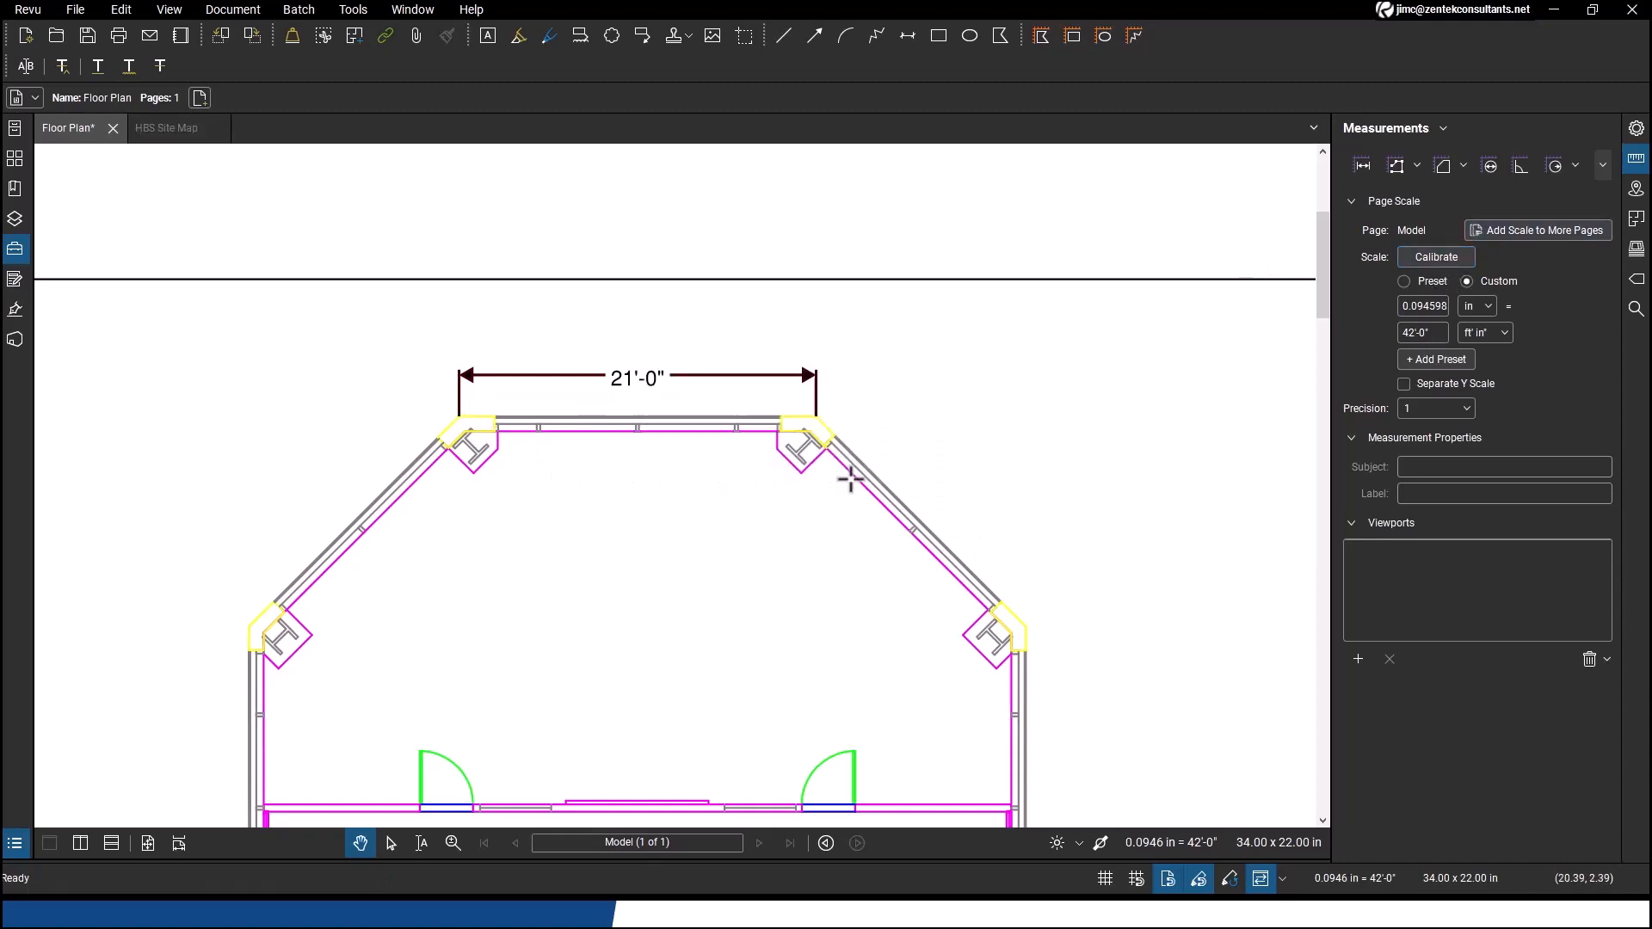
drag(457, 419, 817, 416)
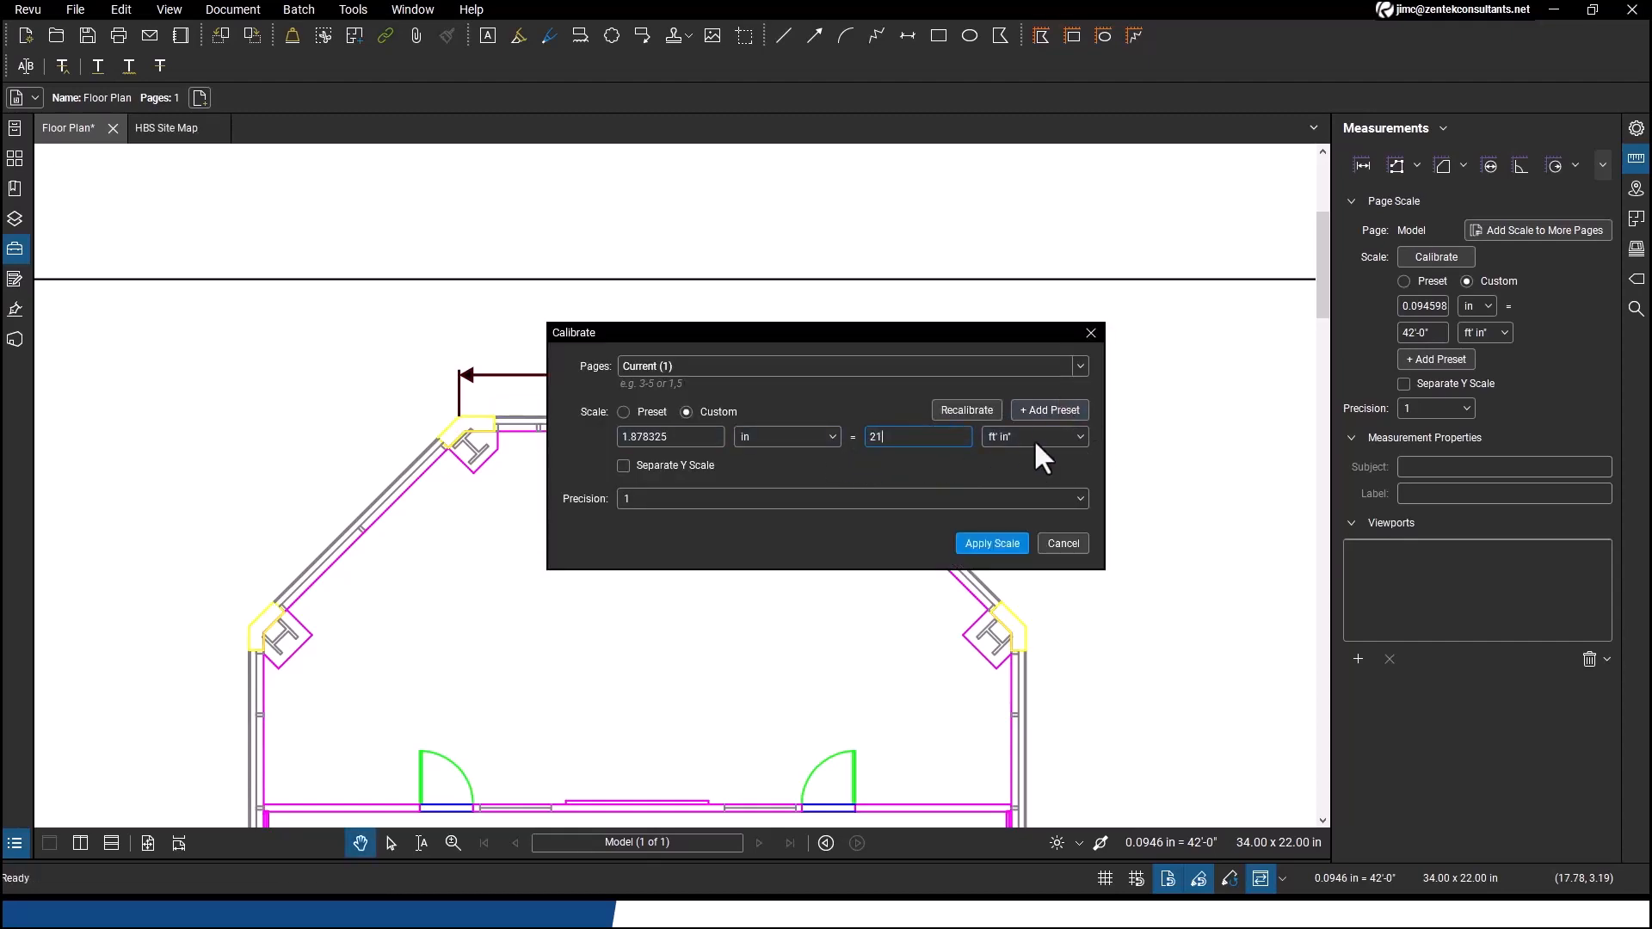
click(1005, 540)
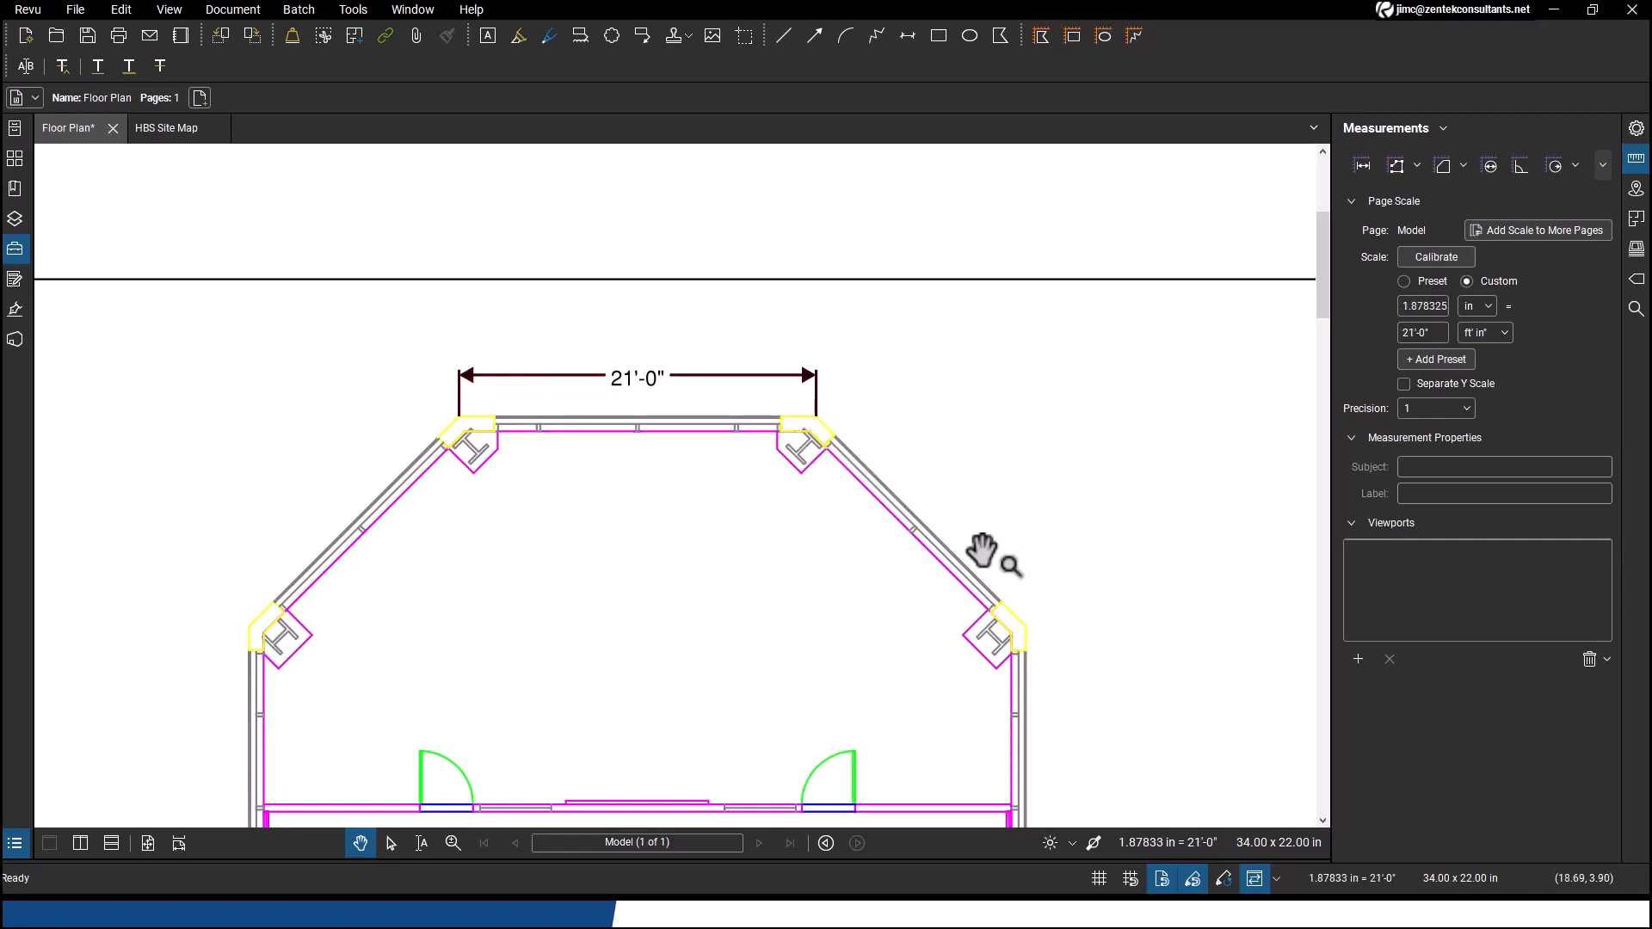
Measure the top 21'-0" dimension again with the Length tool
click(1369, 167)
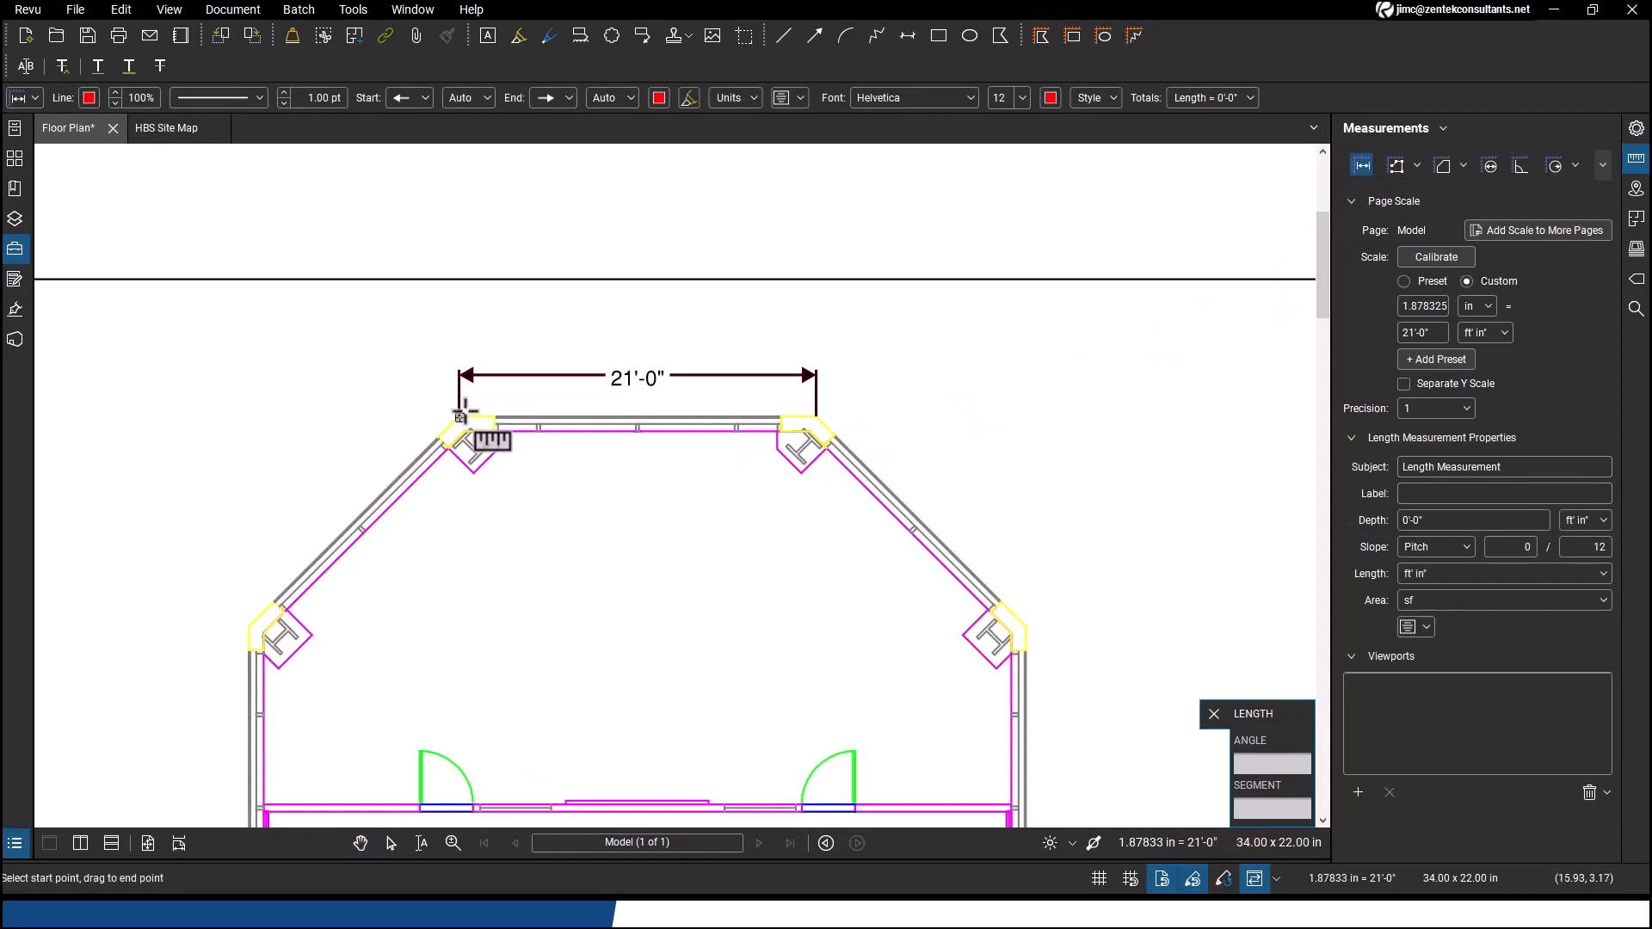
drag(464, 416, 818, 417)
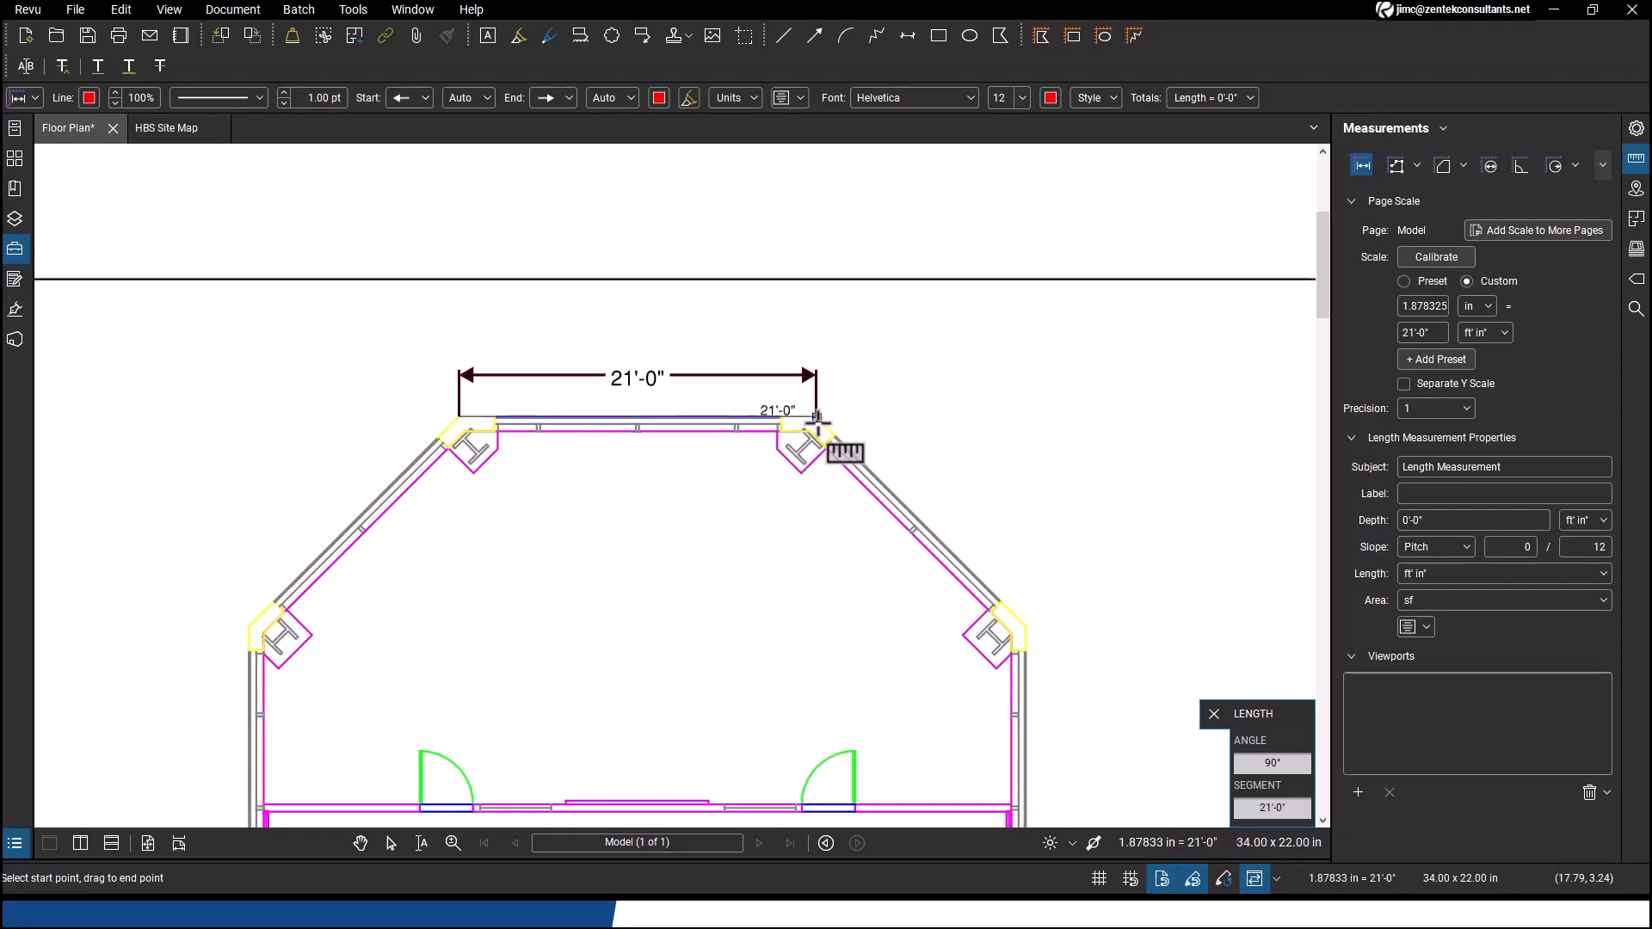
key(Escape)
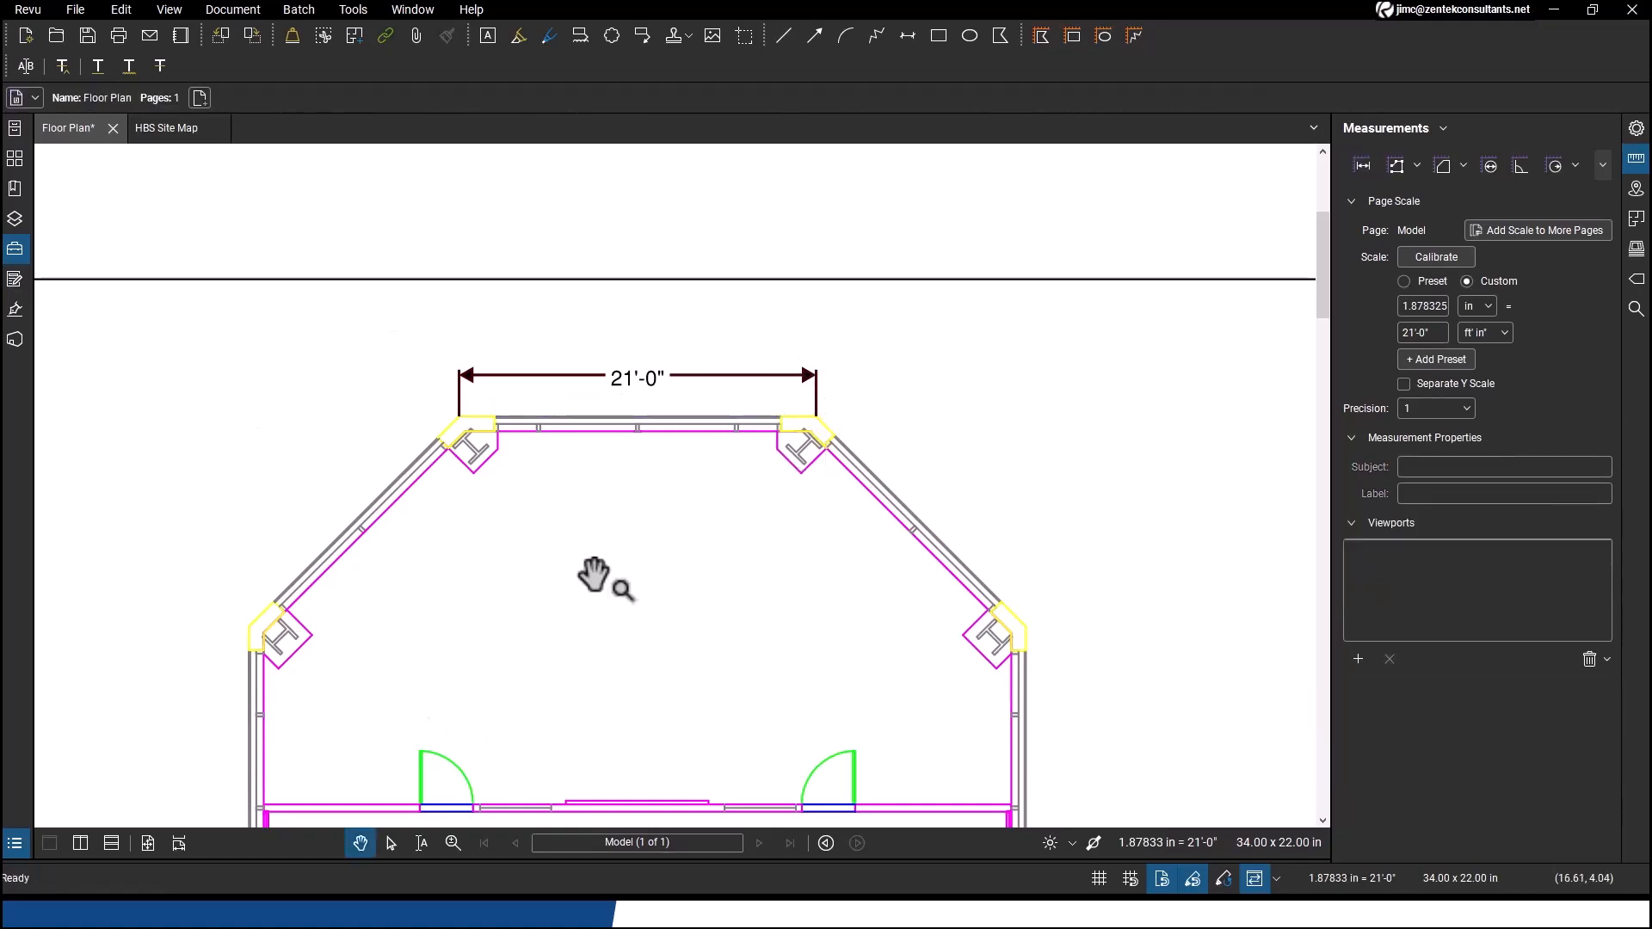
Measure the elevator lobby width between the elevator walls in the main floor plan
scroll(594, 574, down, 10)
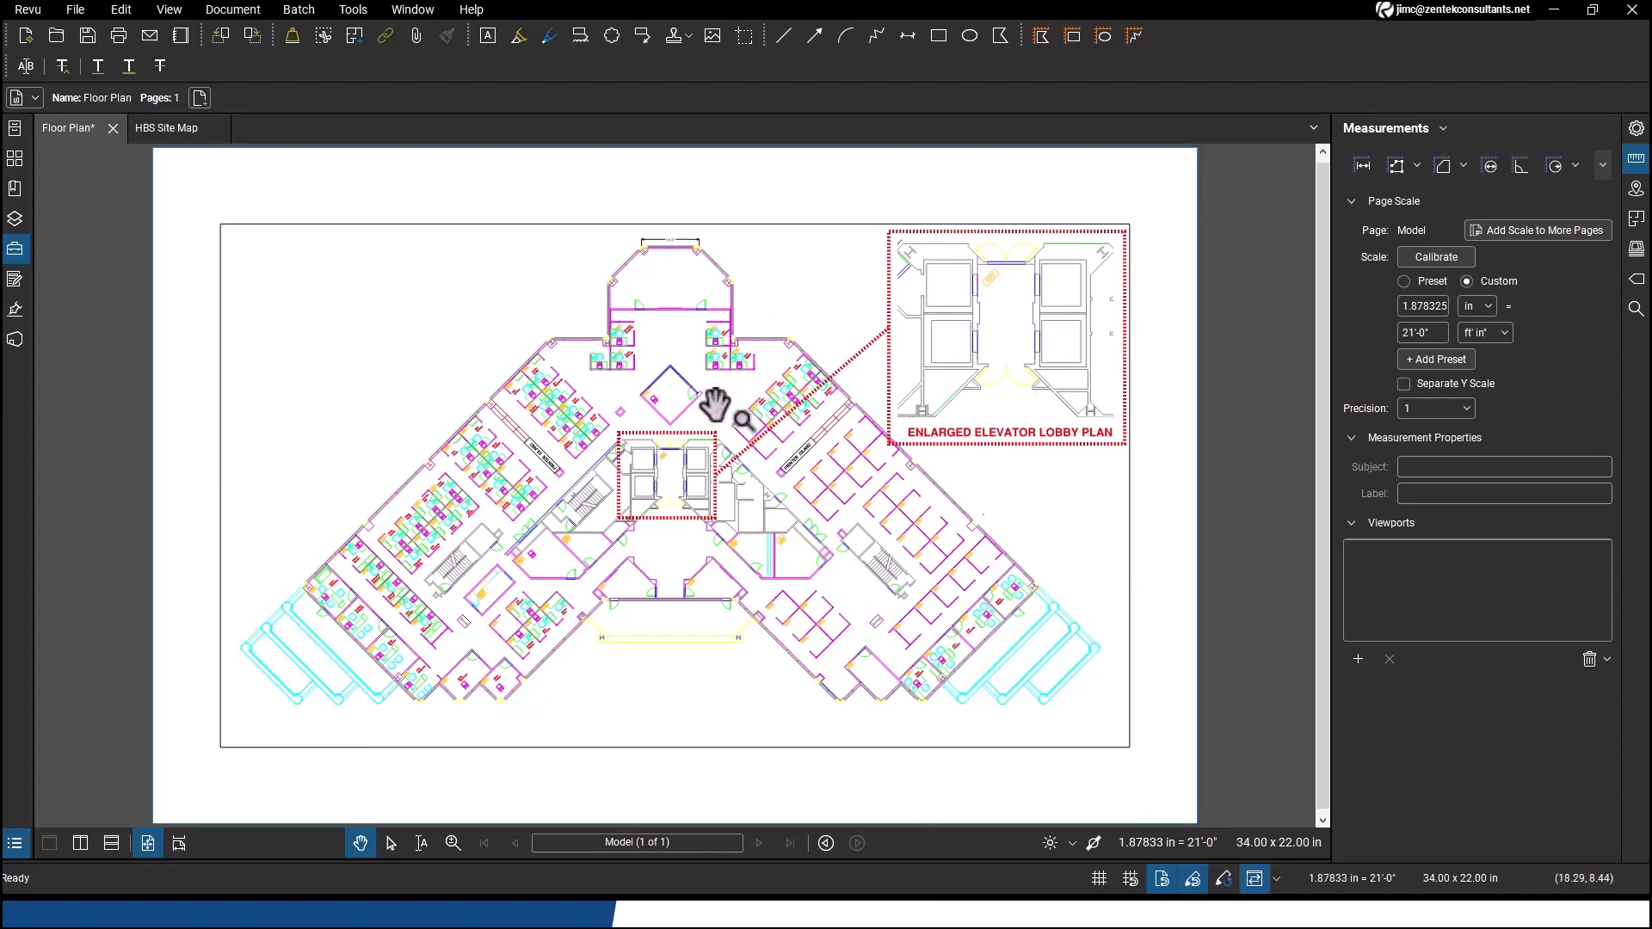
scroll(806, 435, up, 3)
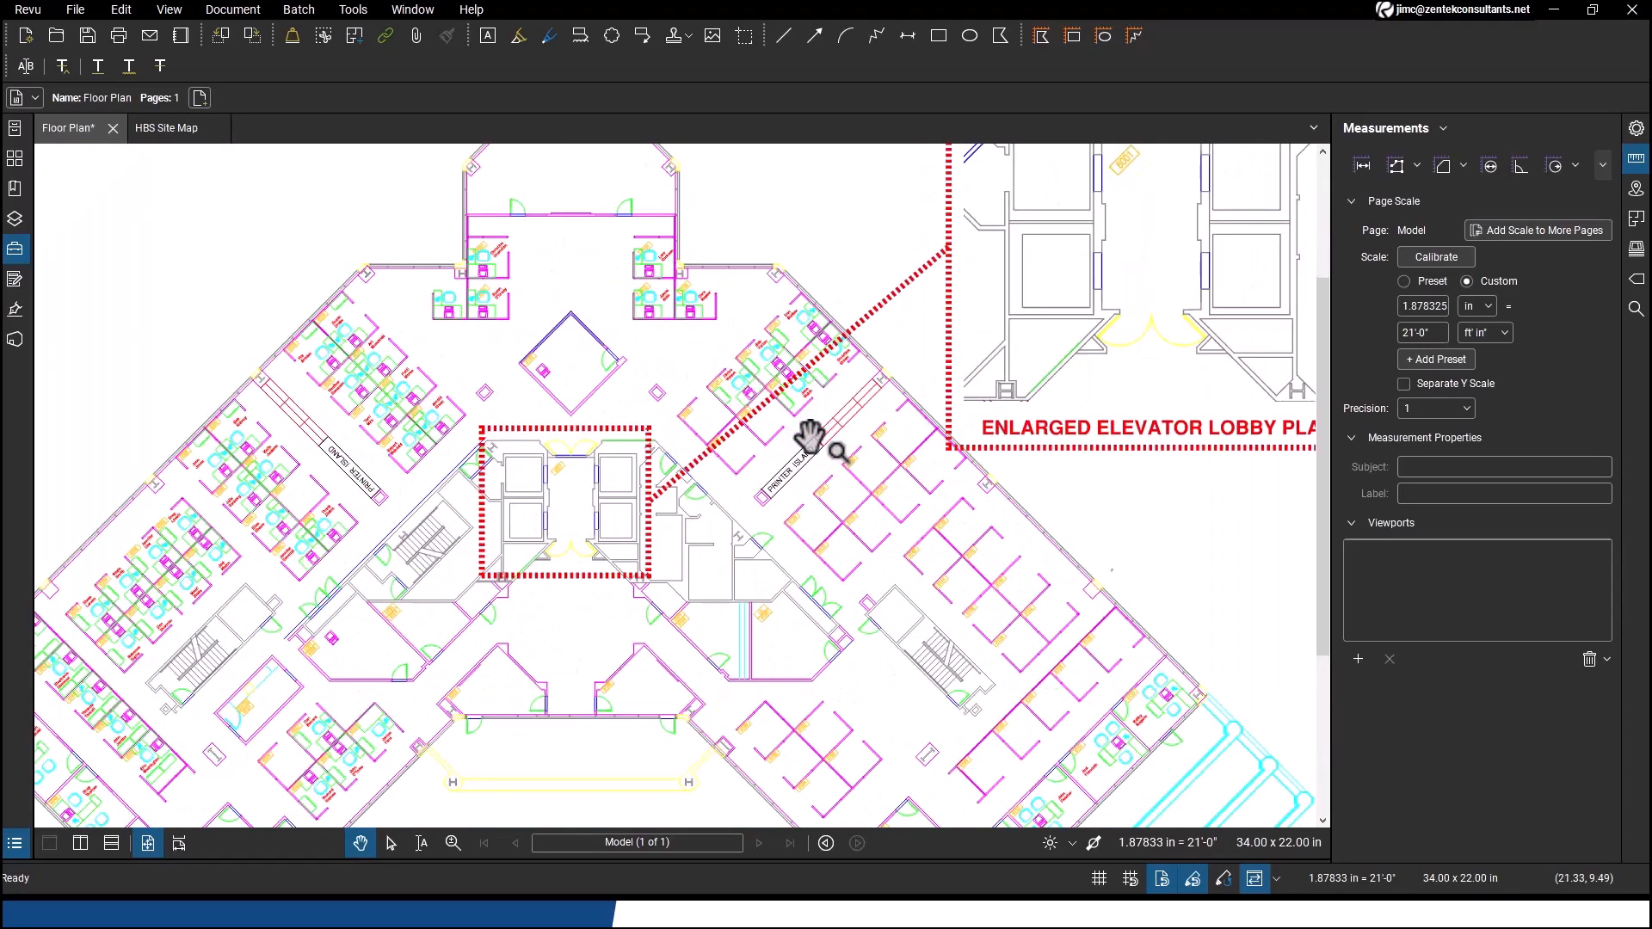
drag(925, 403, 731, 556)
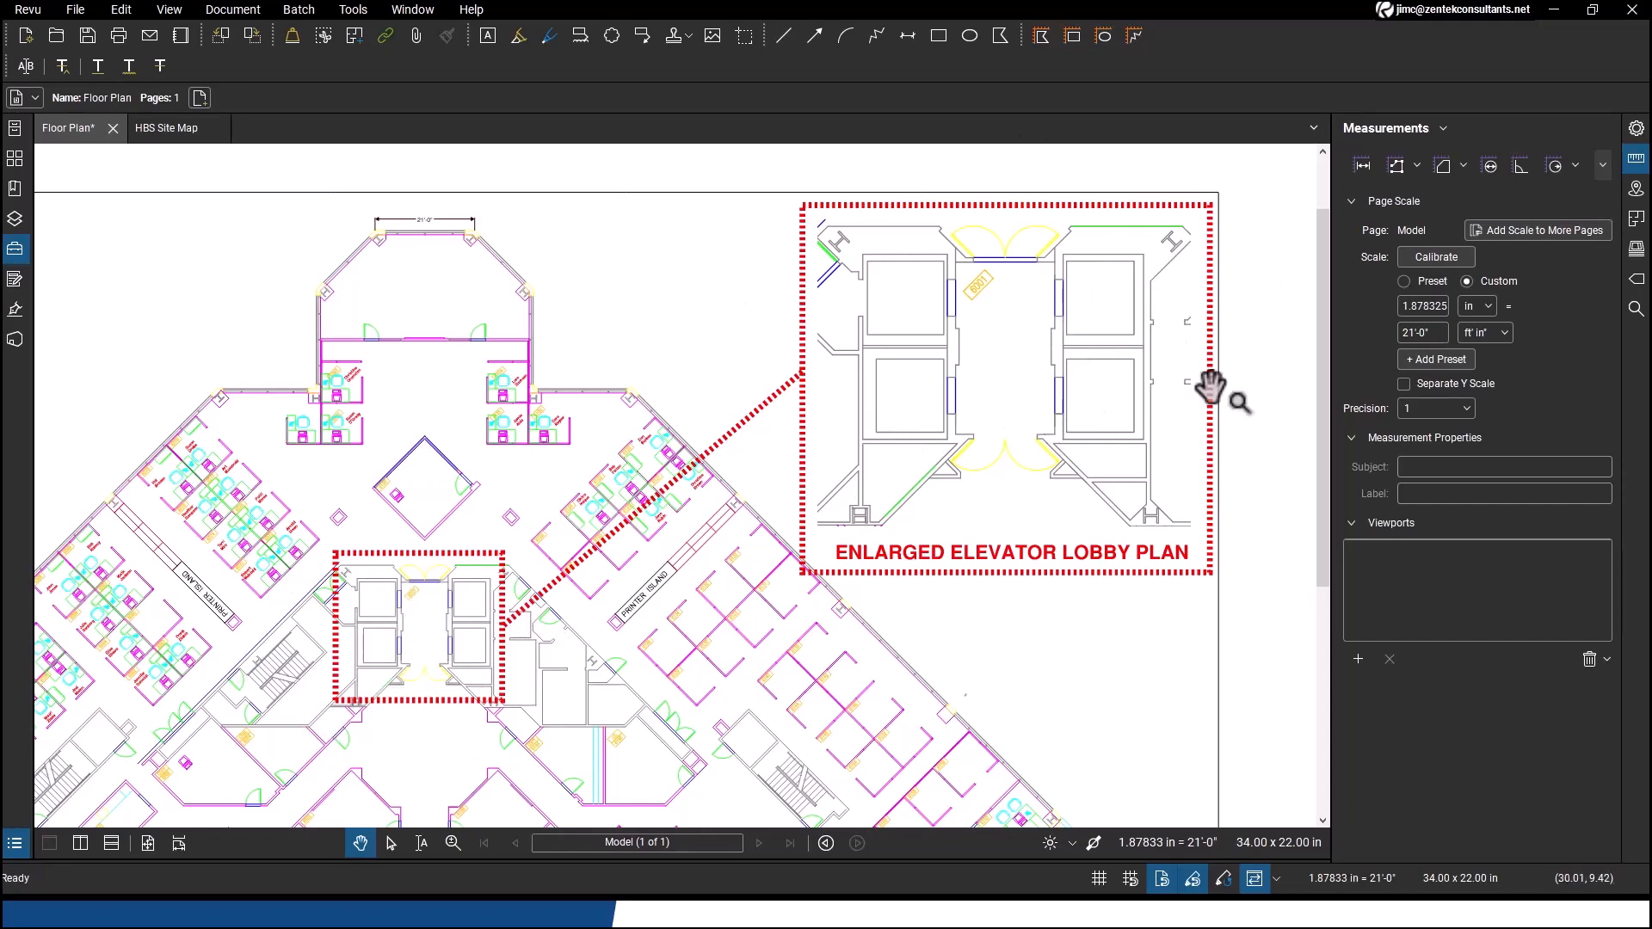
drag(489, 596, 653, 535)
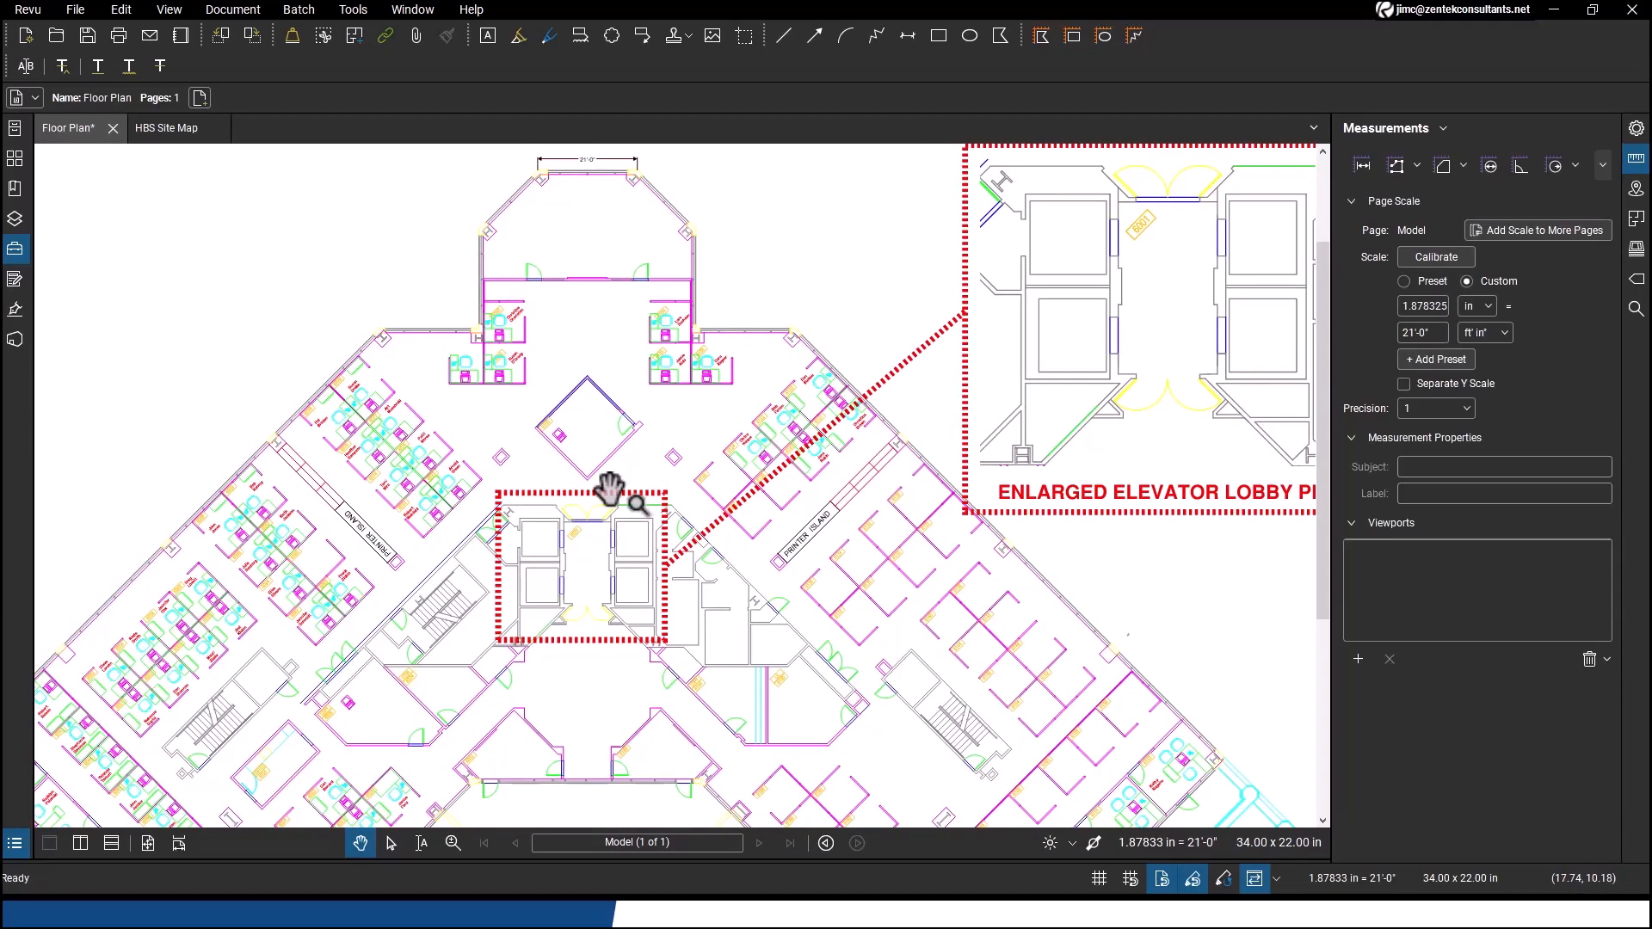
scroll(581, 558, up, 3)
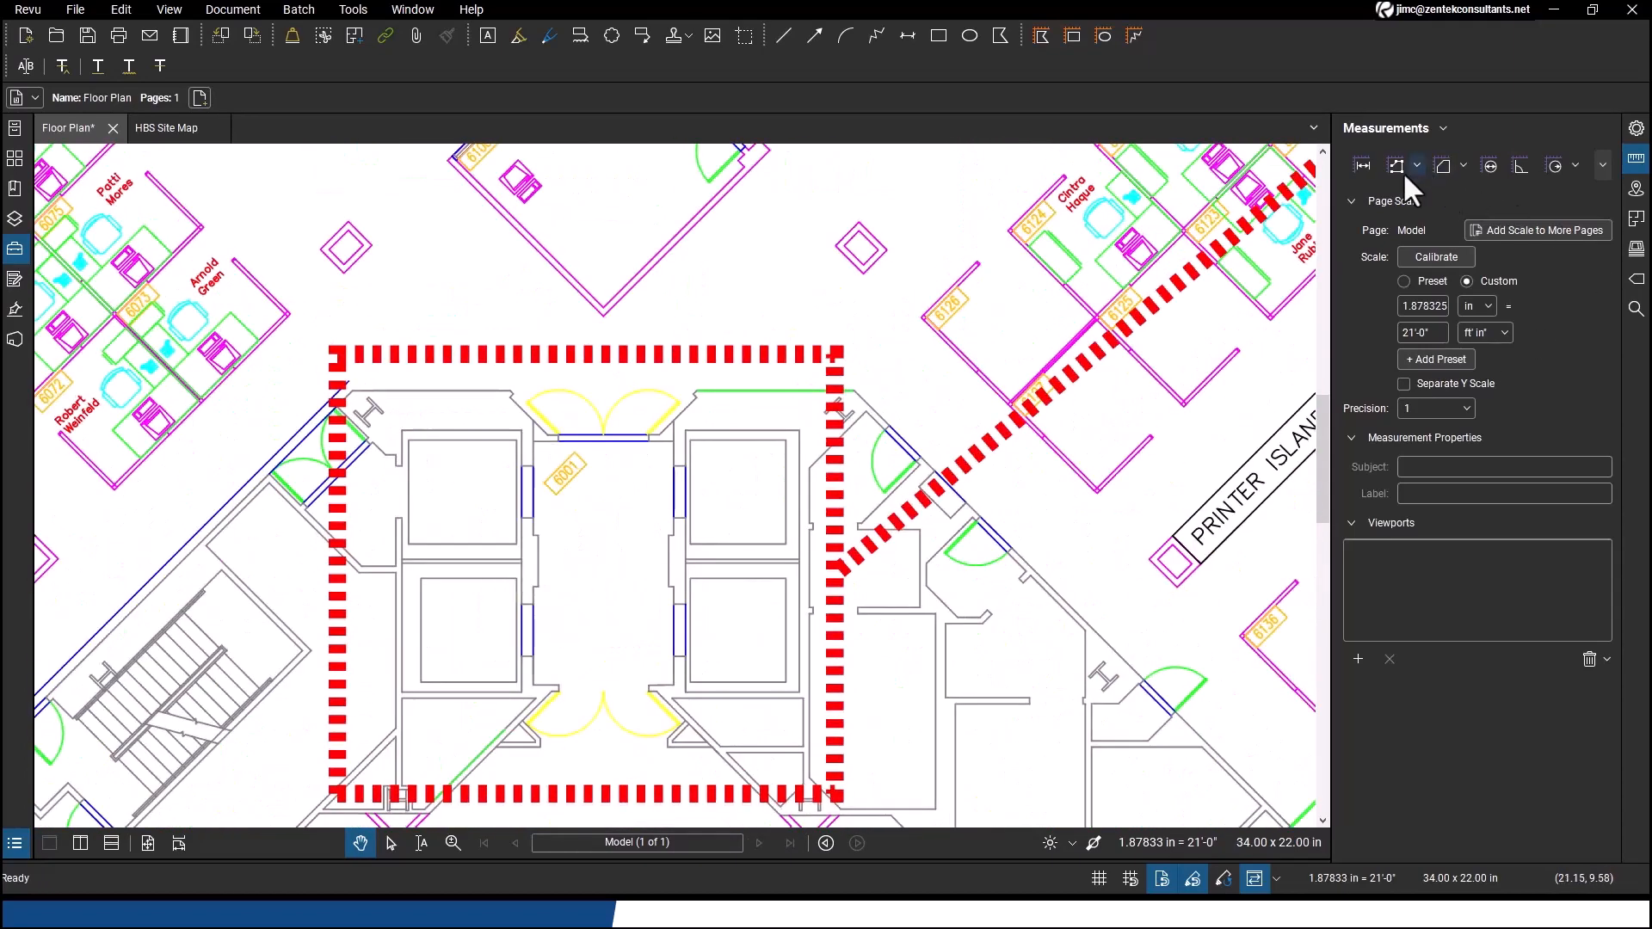
click(1362, 167)
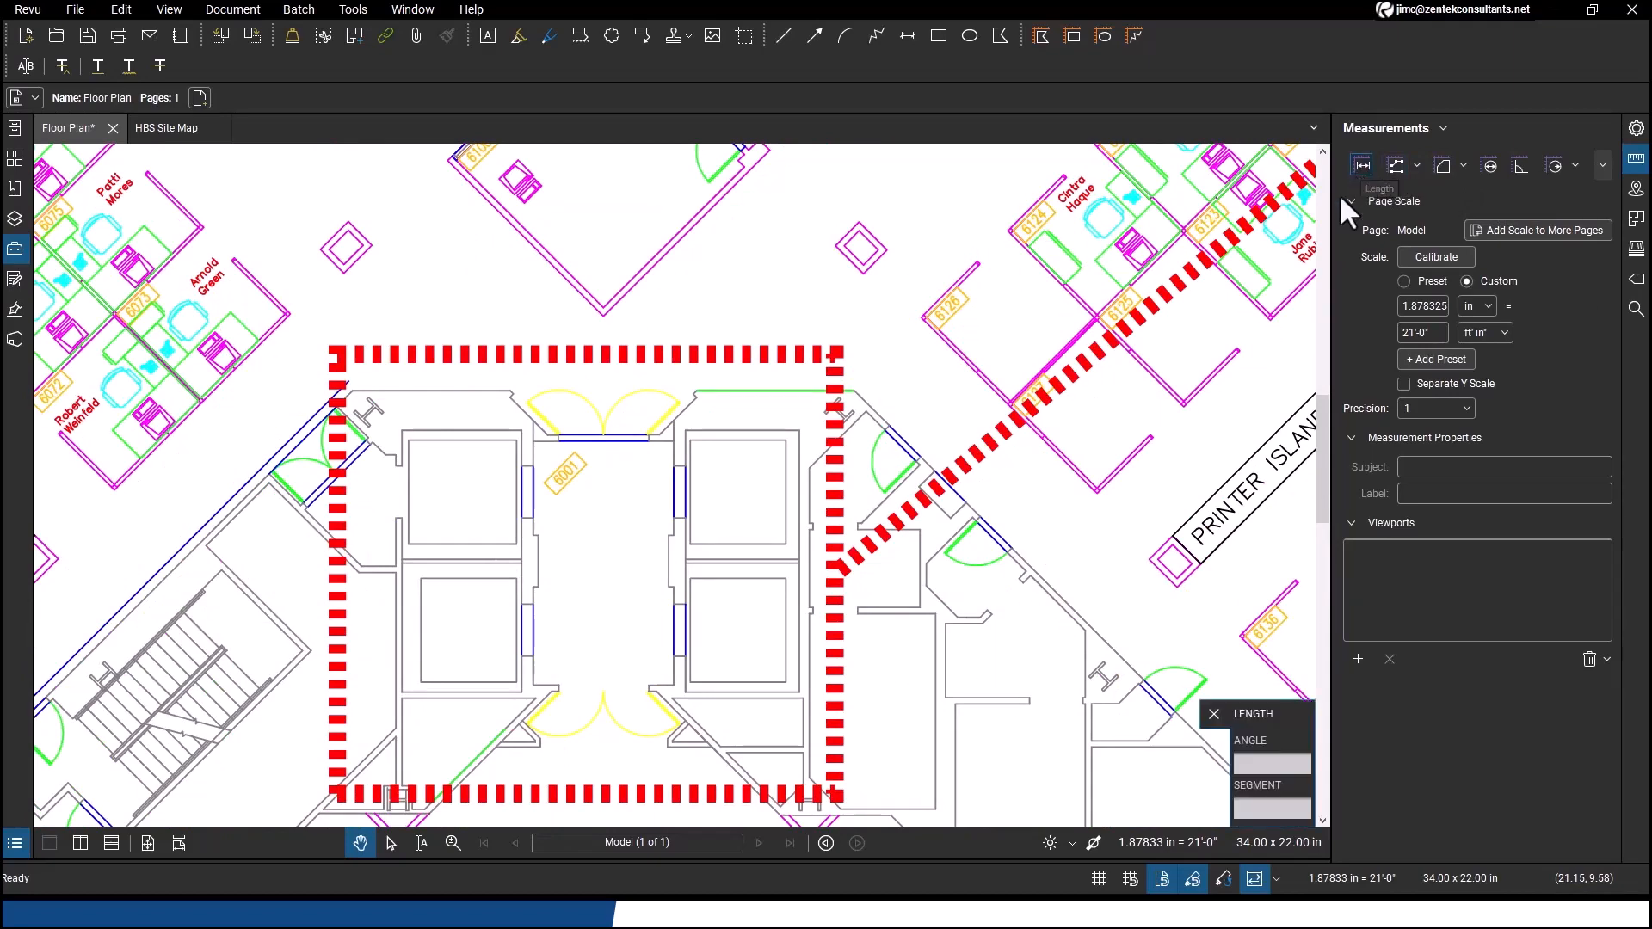
click(540, 563)
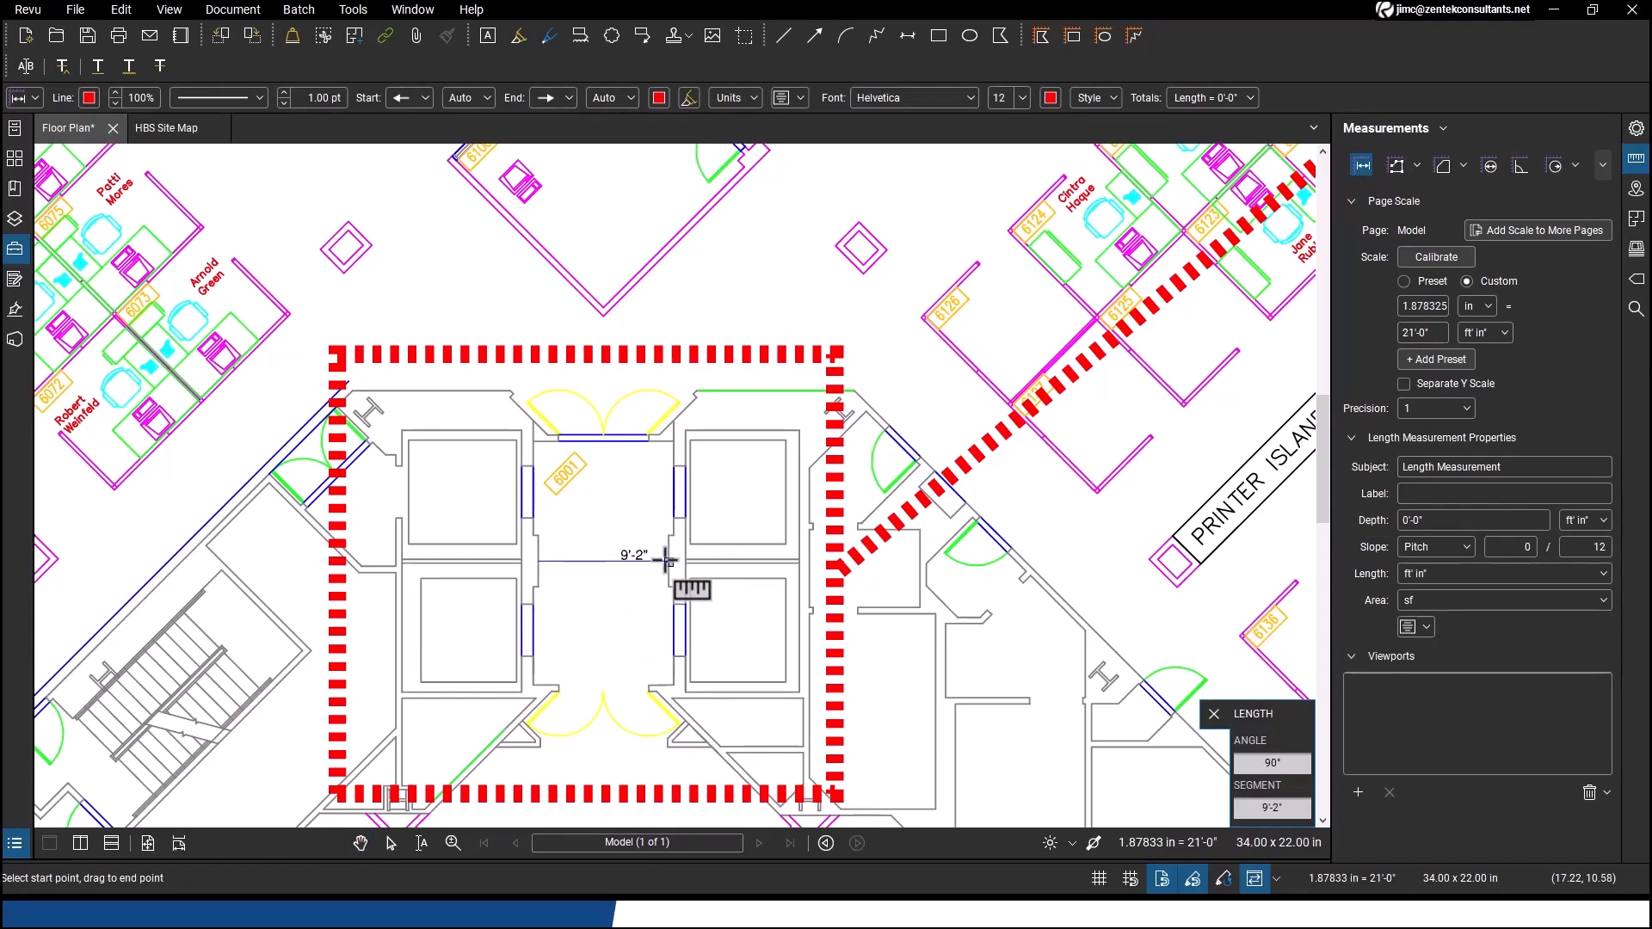
click(665, 561)
key(Escape)
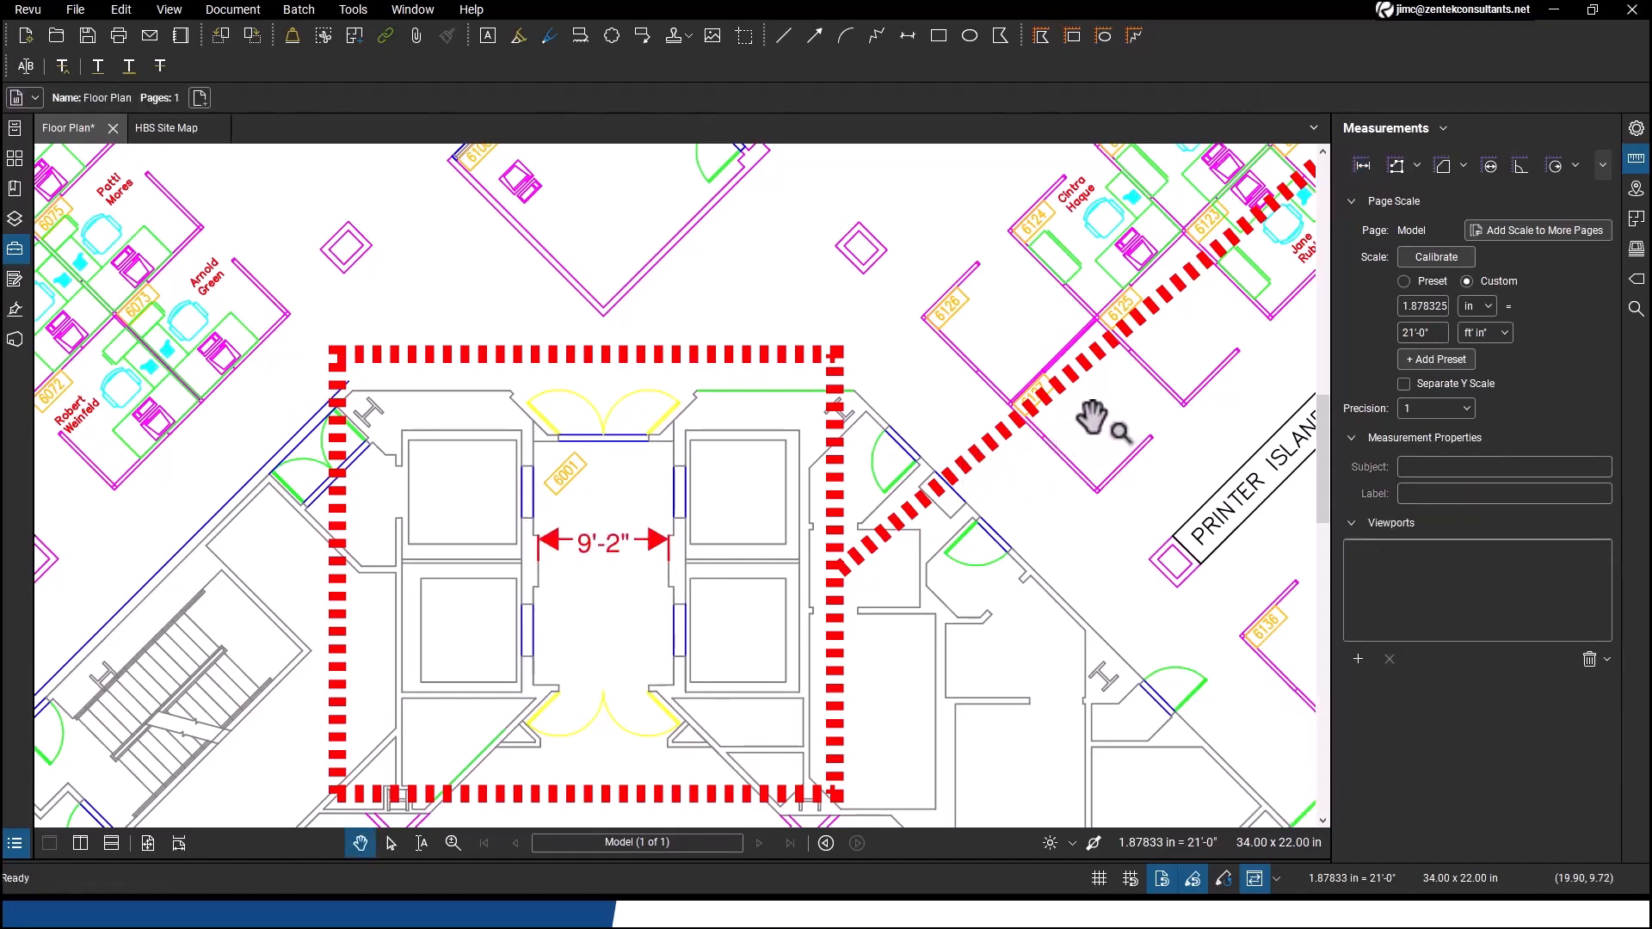
Measure the lobby width between the elevator walls in the enlarged elevator lobby plan
mouse_move(1155, 364)
mouse_down()
mouse_move(1129, 395)
mouse_move(26, 822)
mouse_move(917, 426)
mouse_up()
key(shift+o)
key(Escape)
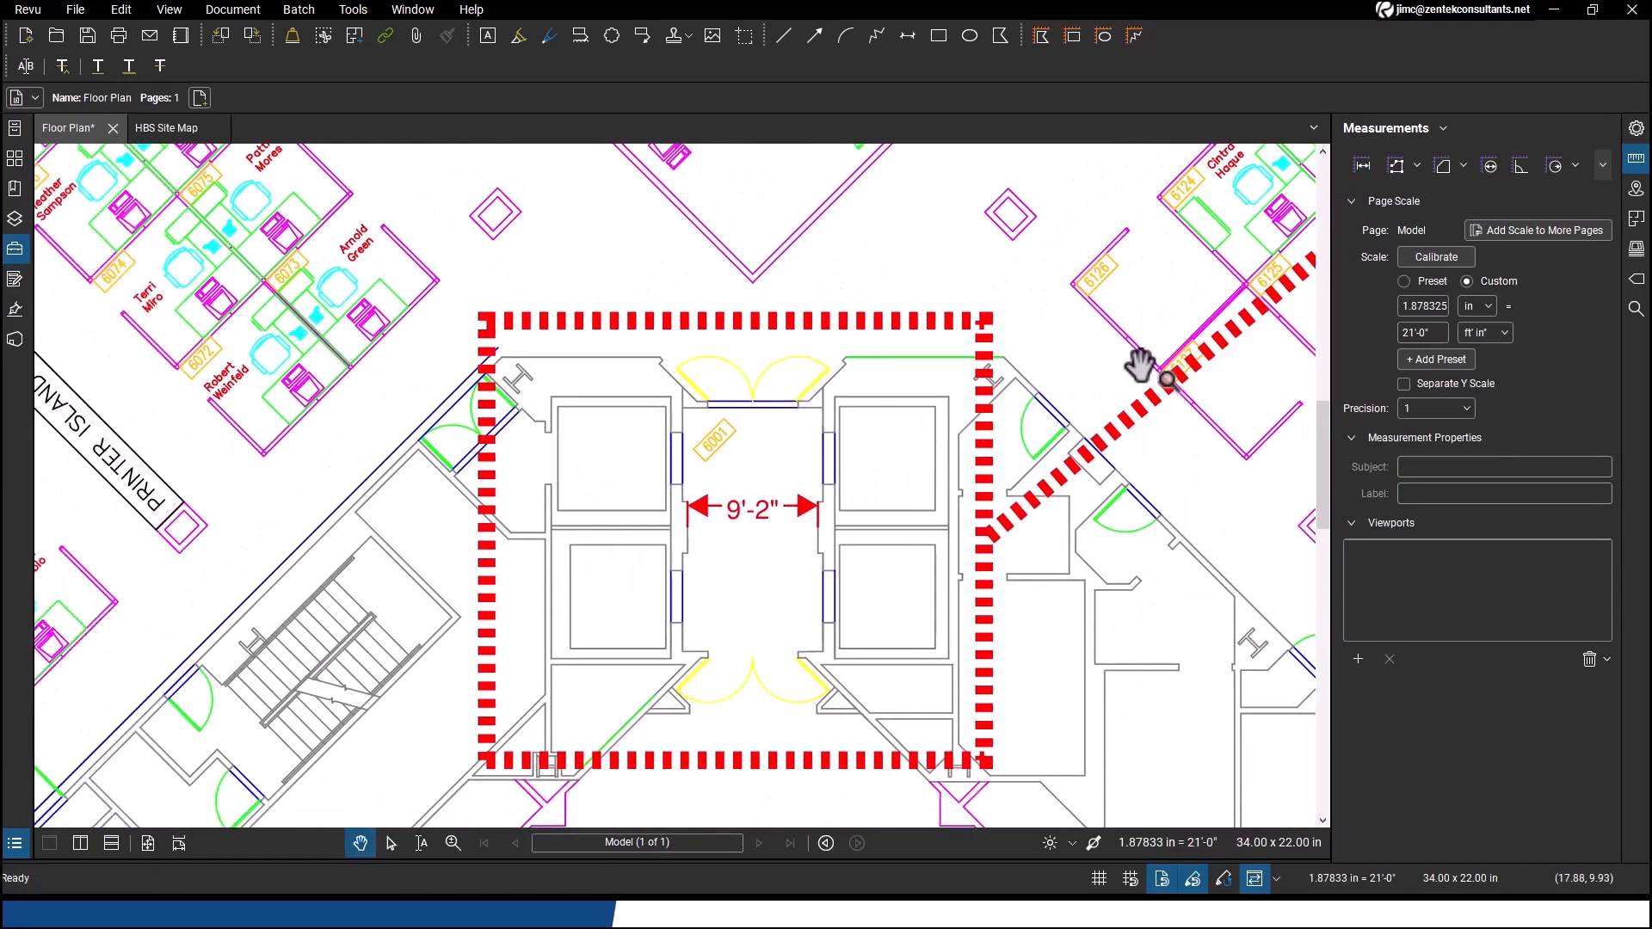
drag(1175, 334, 106, 742)
scroll(1074, 448, down, 3)
drag(1074, 447, 571, 601)
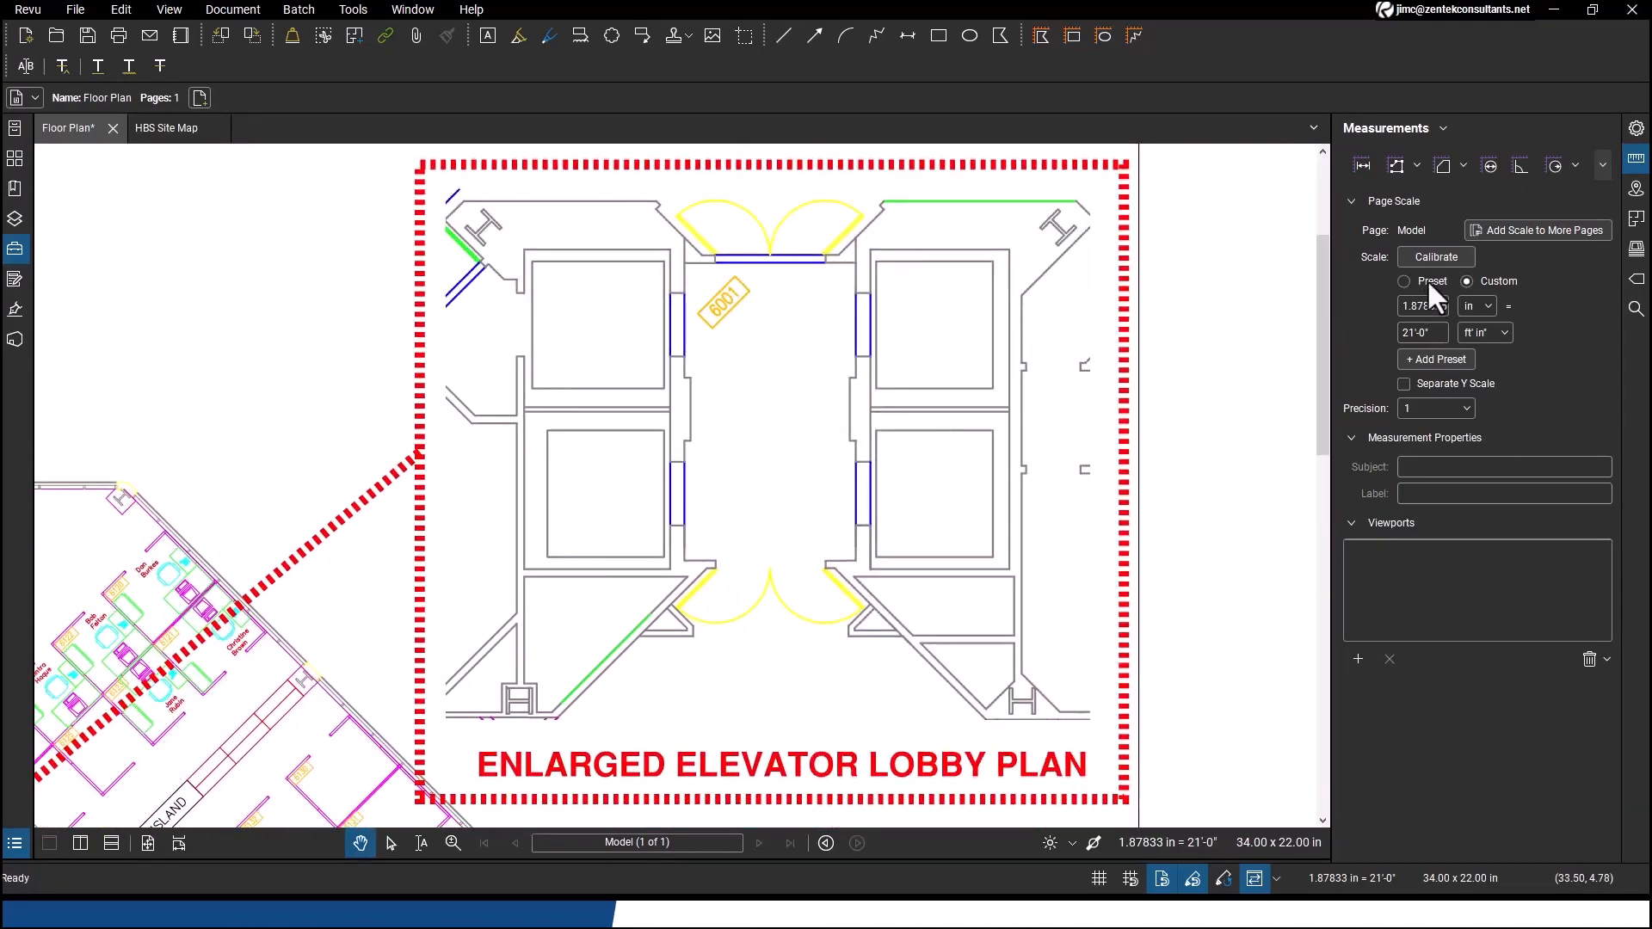
click(1364, 165)
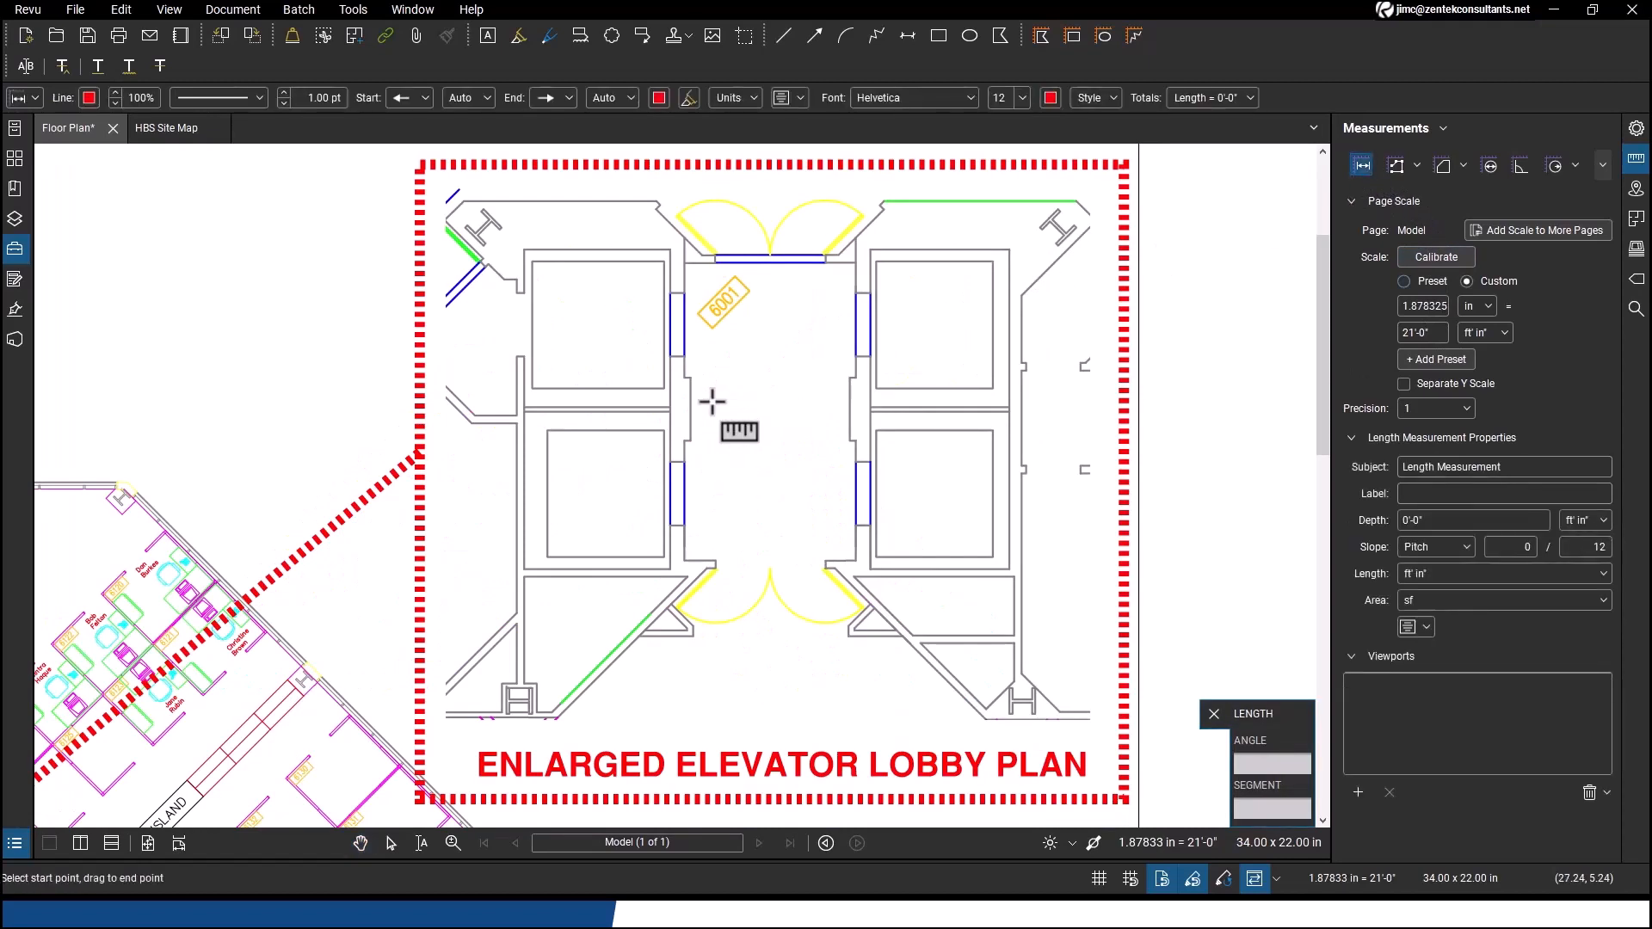
drag(688, 411, 848, 404)
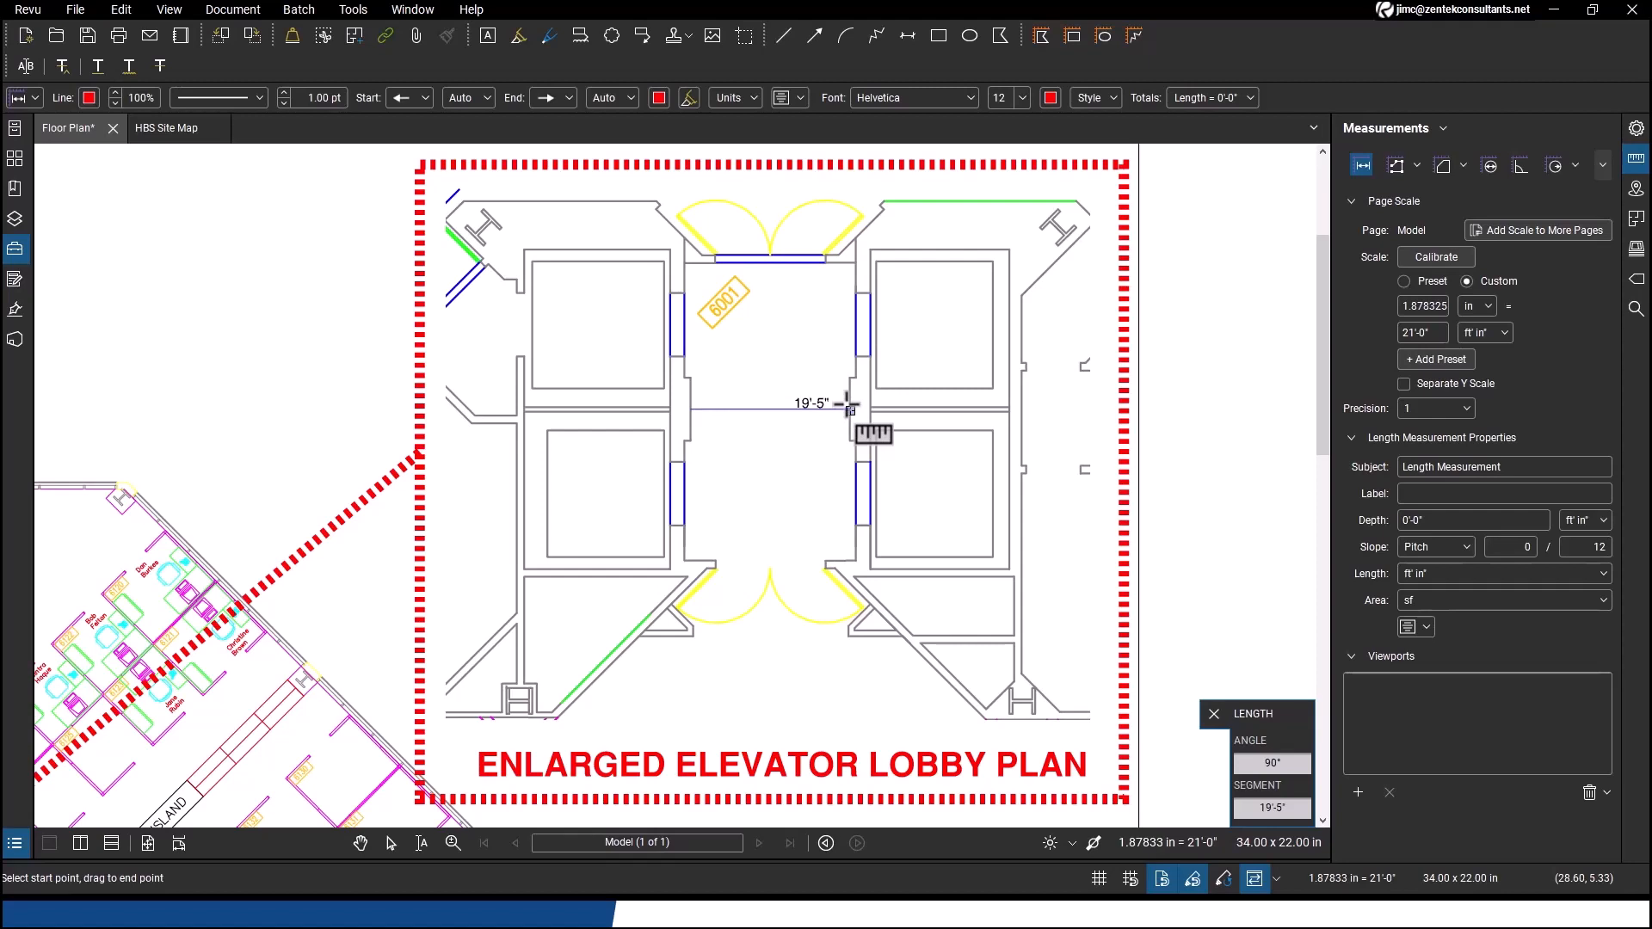
key(Escape)
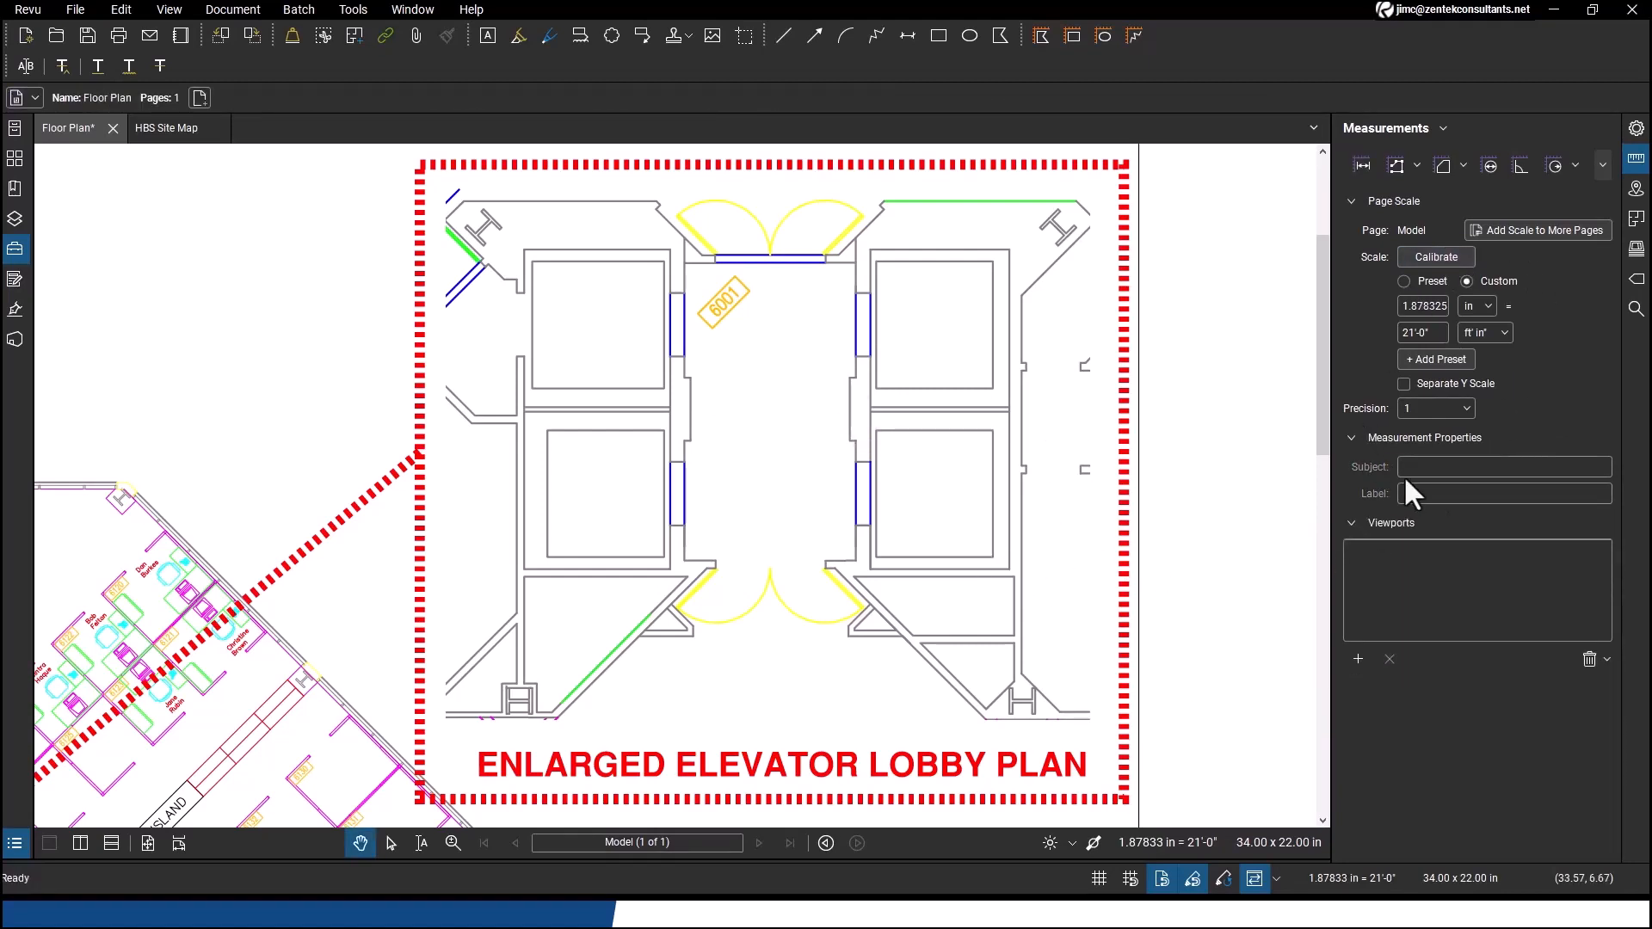
Add a viewport by framing a region around the enlarged elevator lobby plan
click(1358, 659)
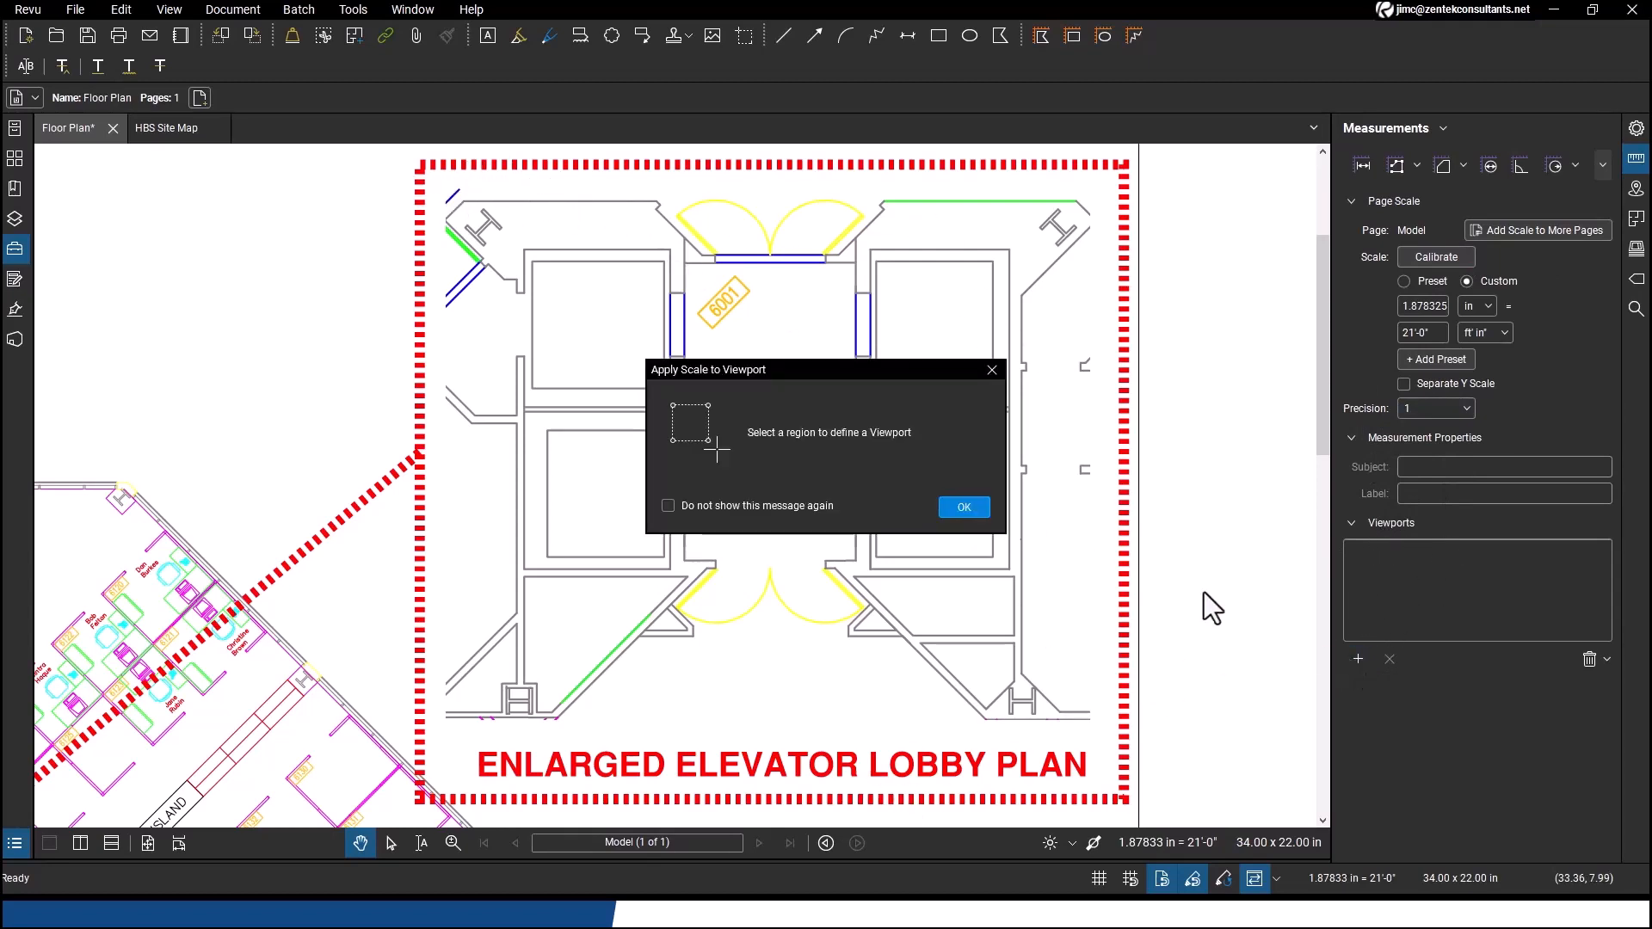
click(963, 506)
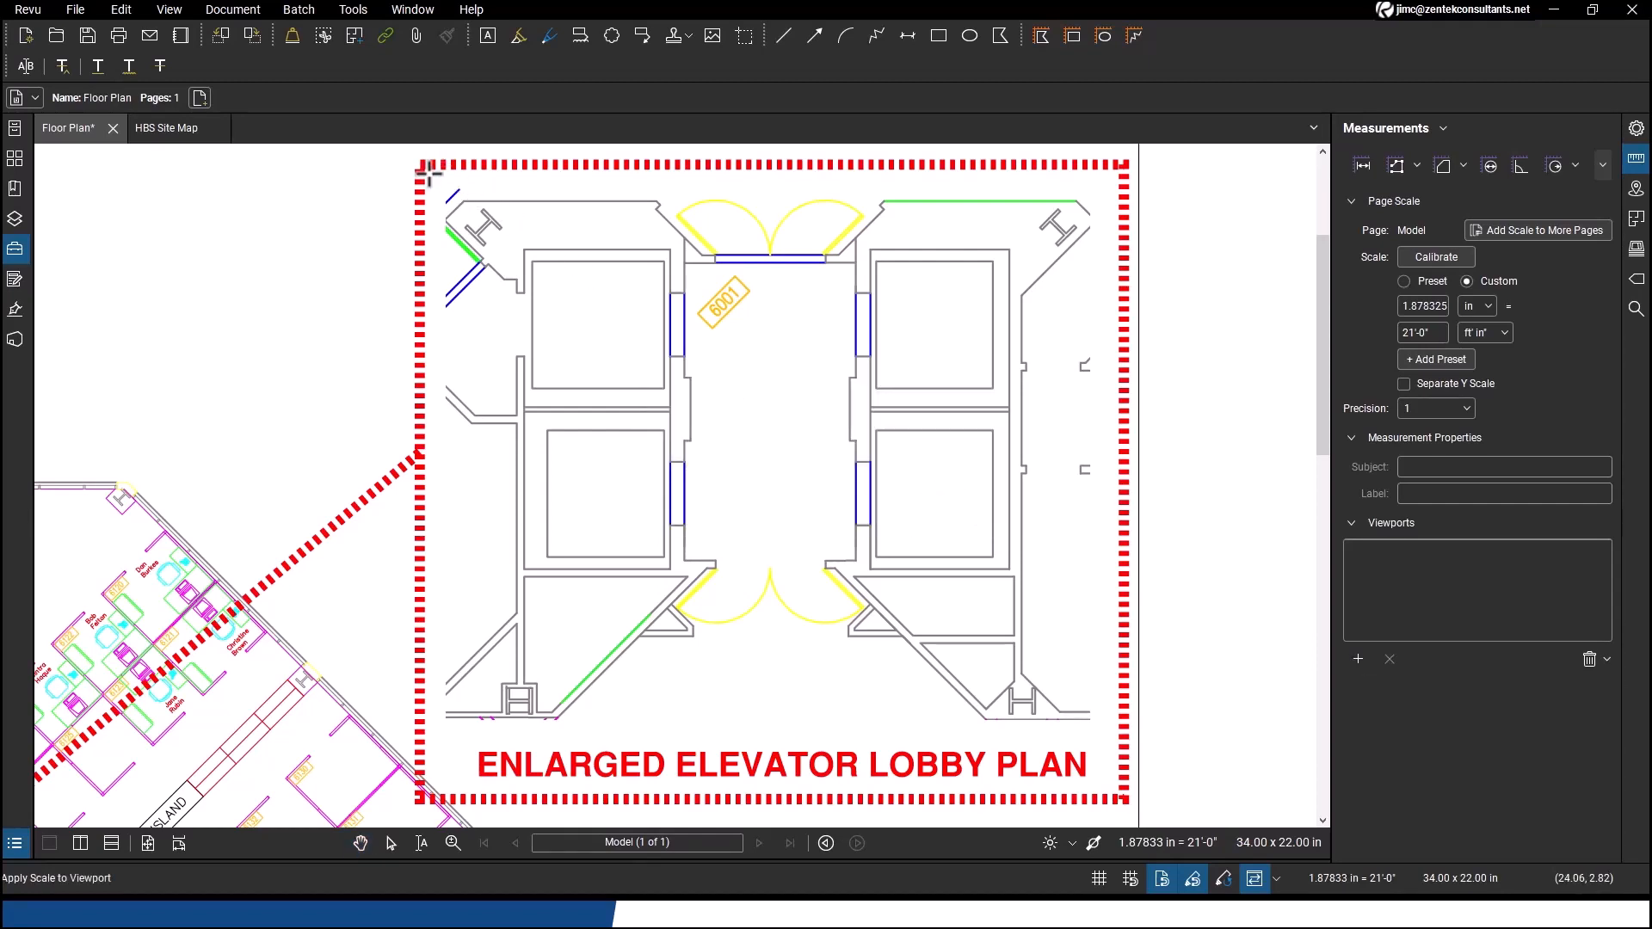
mouse_move(428, 172)
mouse_down()
mouse_move(896, 517)
mouse_move(1066, 764)
mouse_move(1123, 796)
mouse_up()
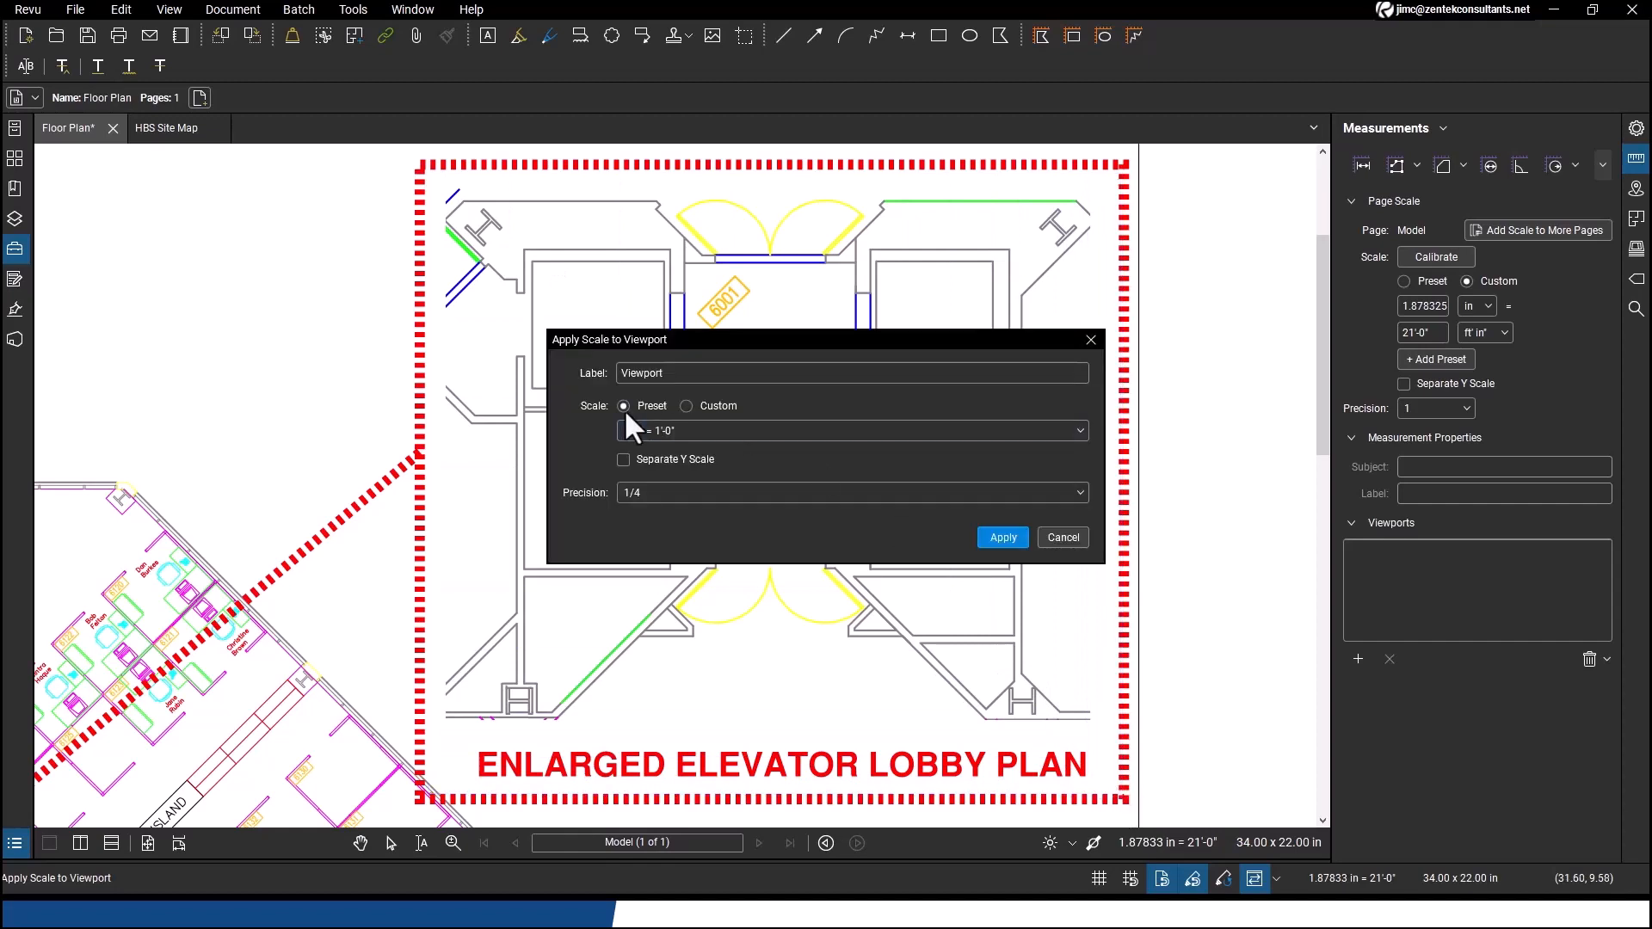
Calibrate the viewport with a custom scale by picking the lobby width between the elevator walls and entering 9'2"
click(715, 405)
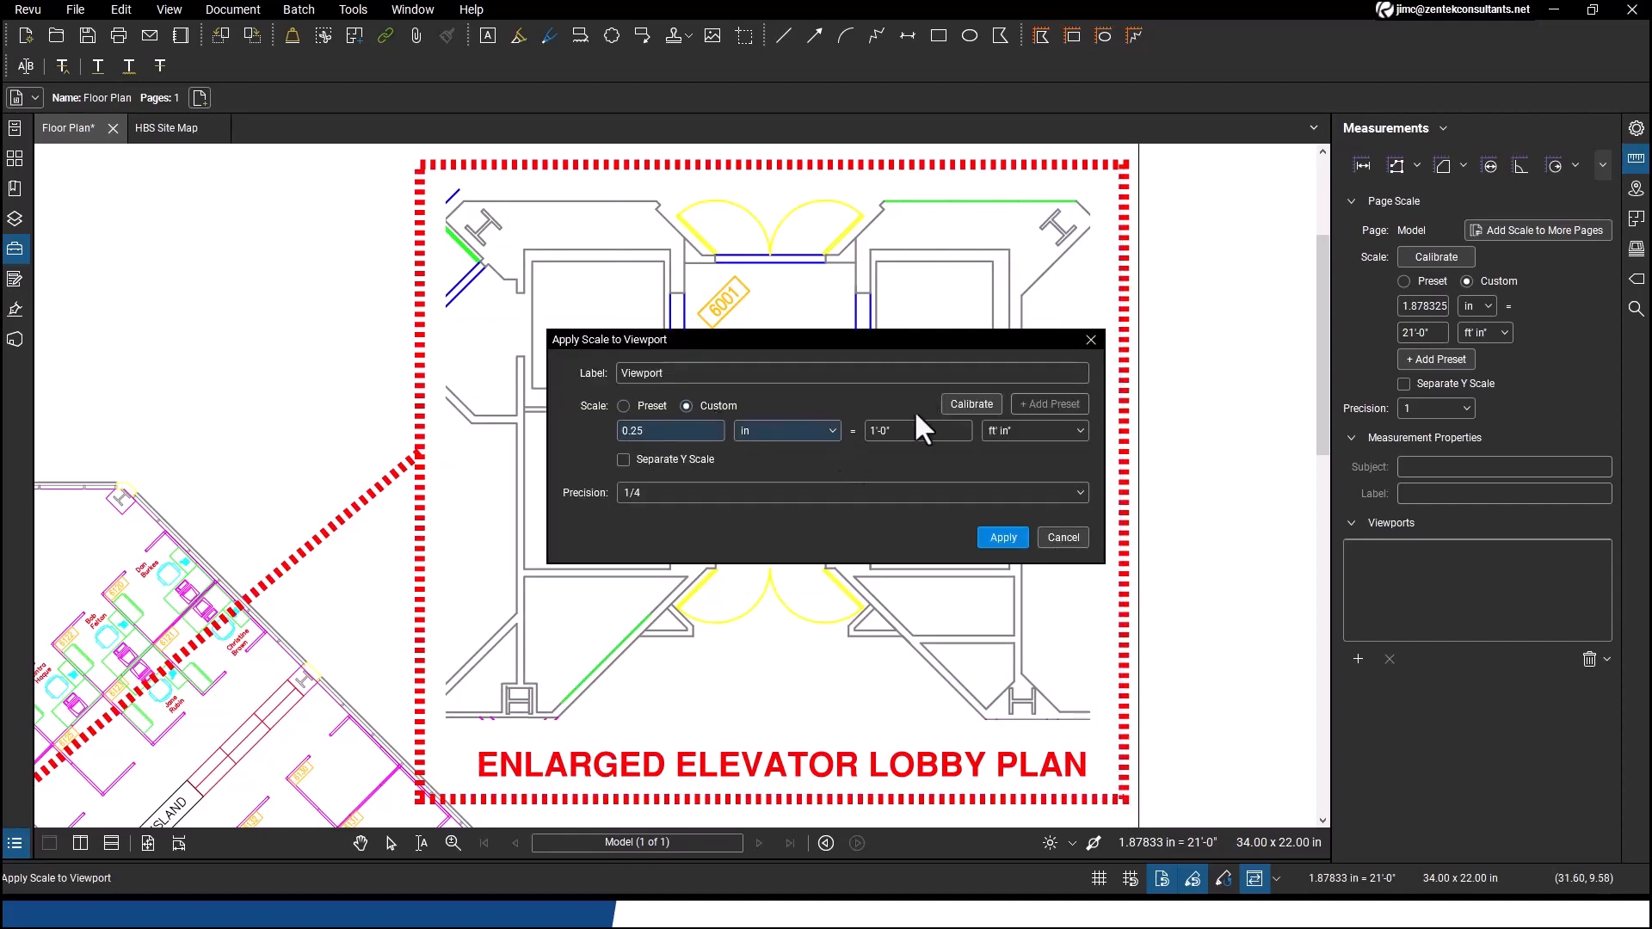
click(972, 405)
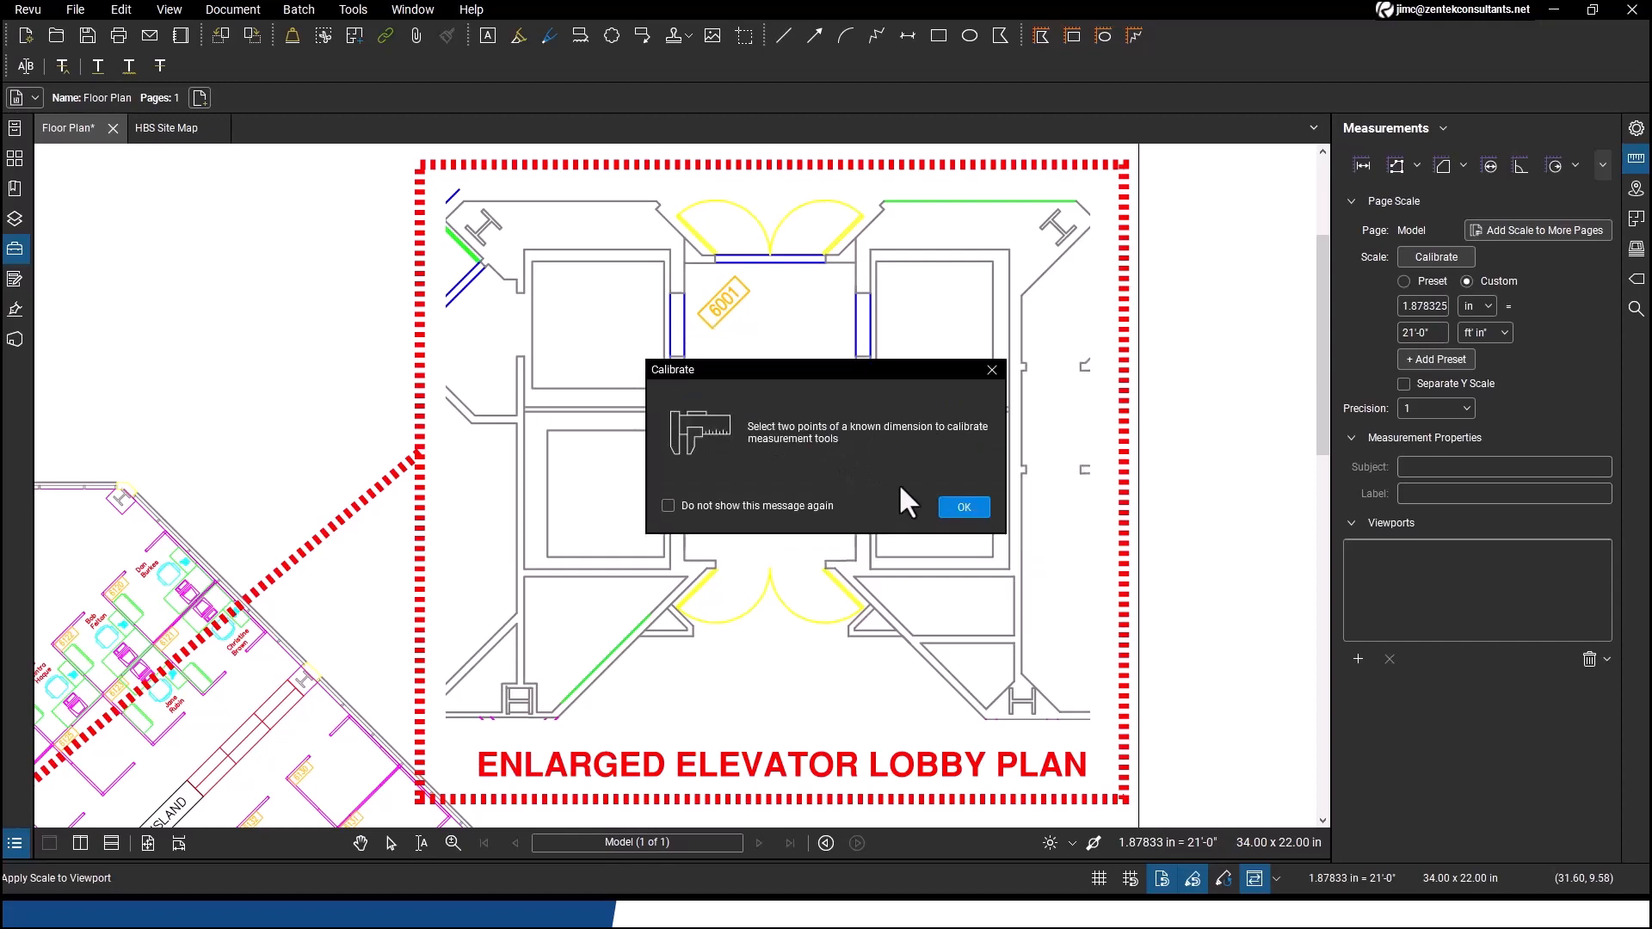
click(958, 505)
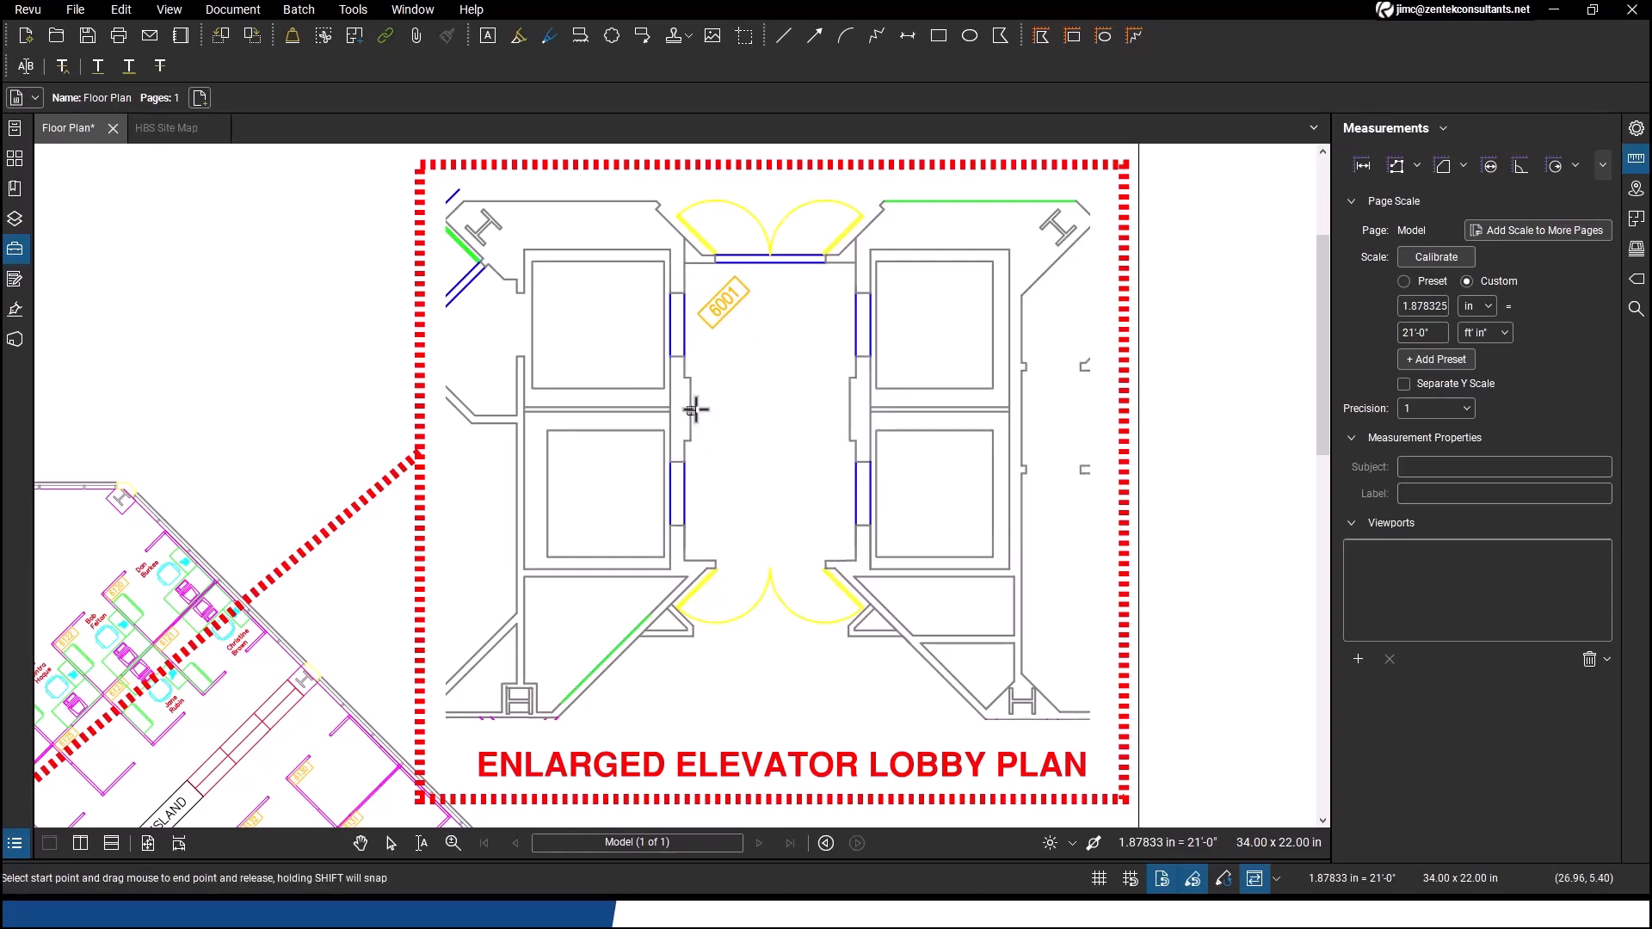
drag(694, 410, 848, 410)
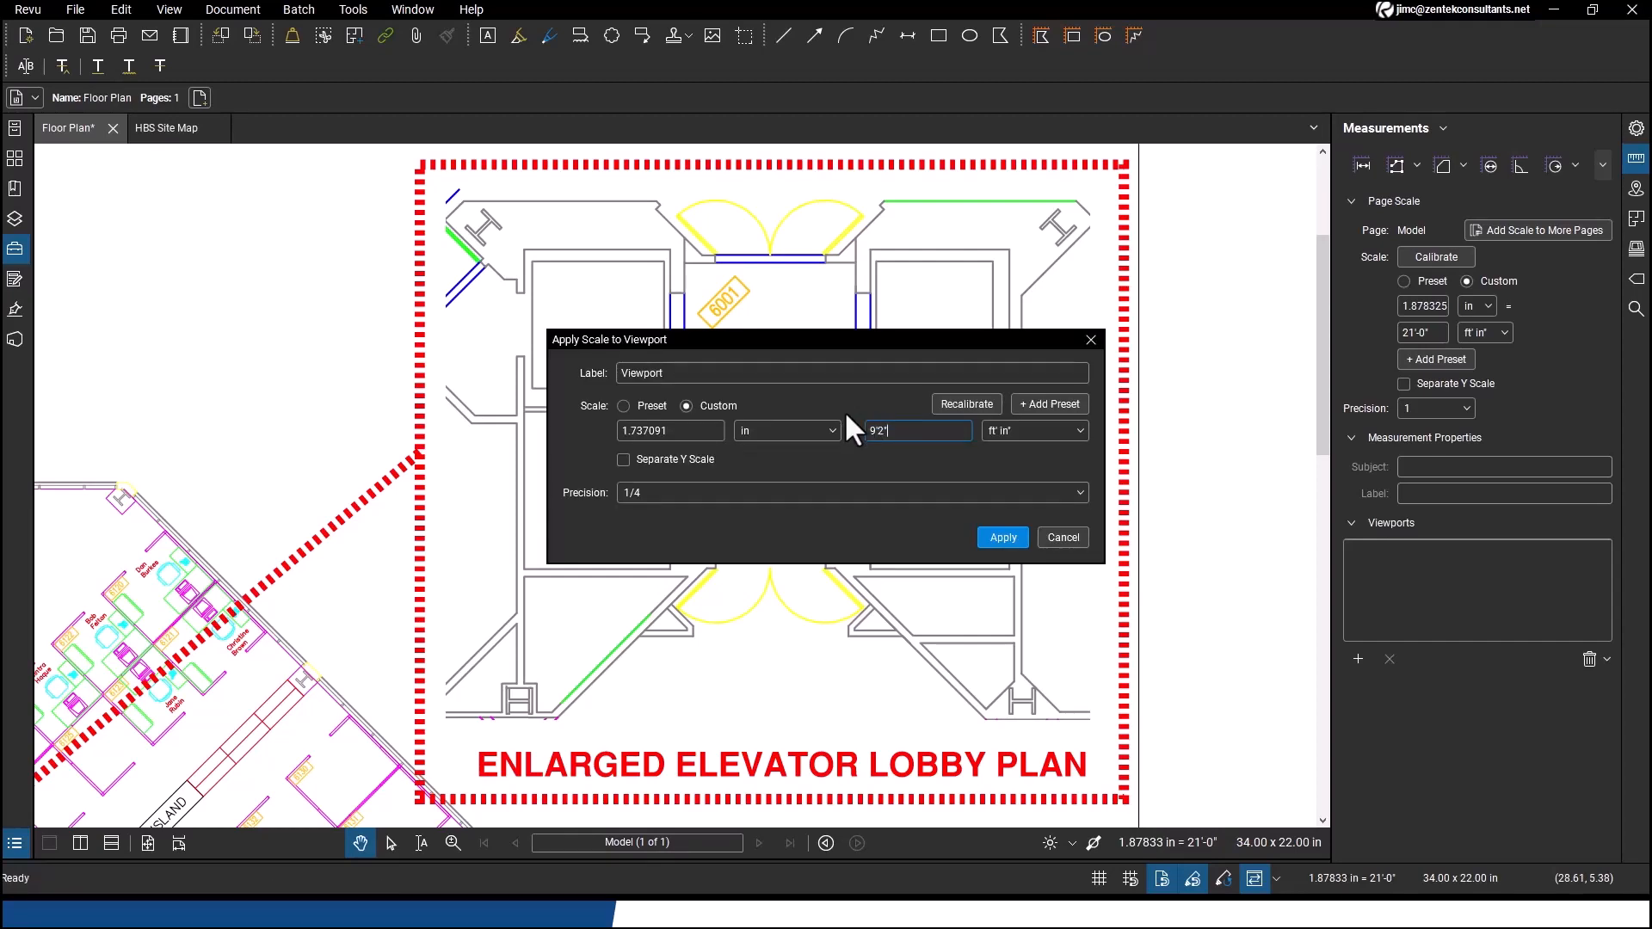
text(9'2")
click(1013, 535)
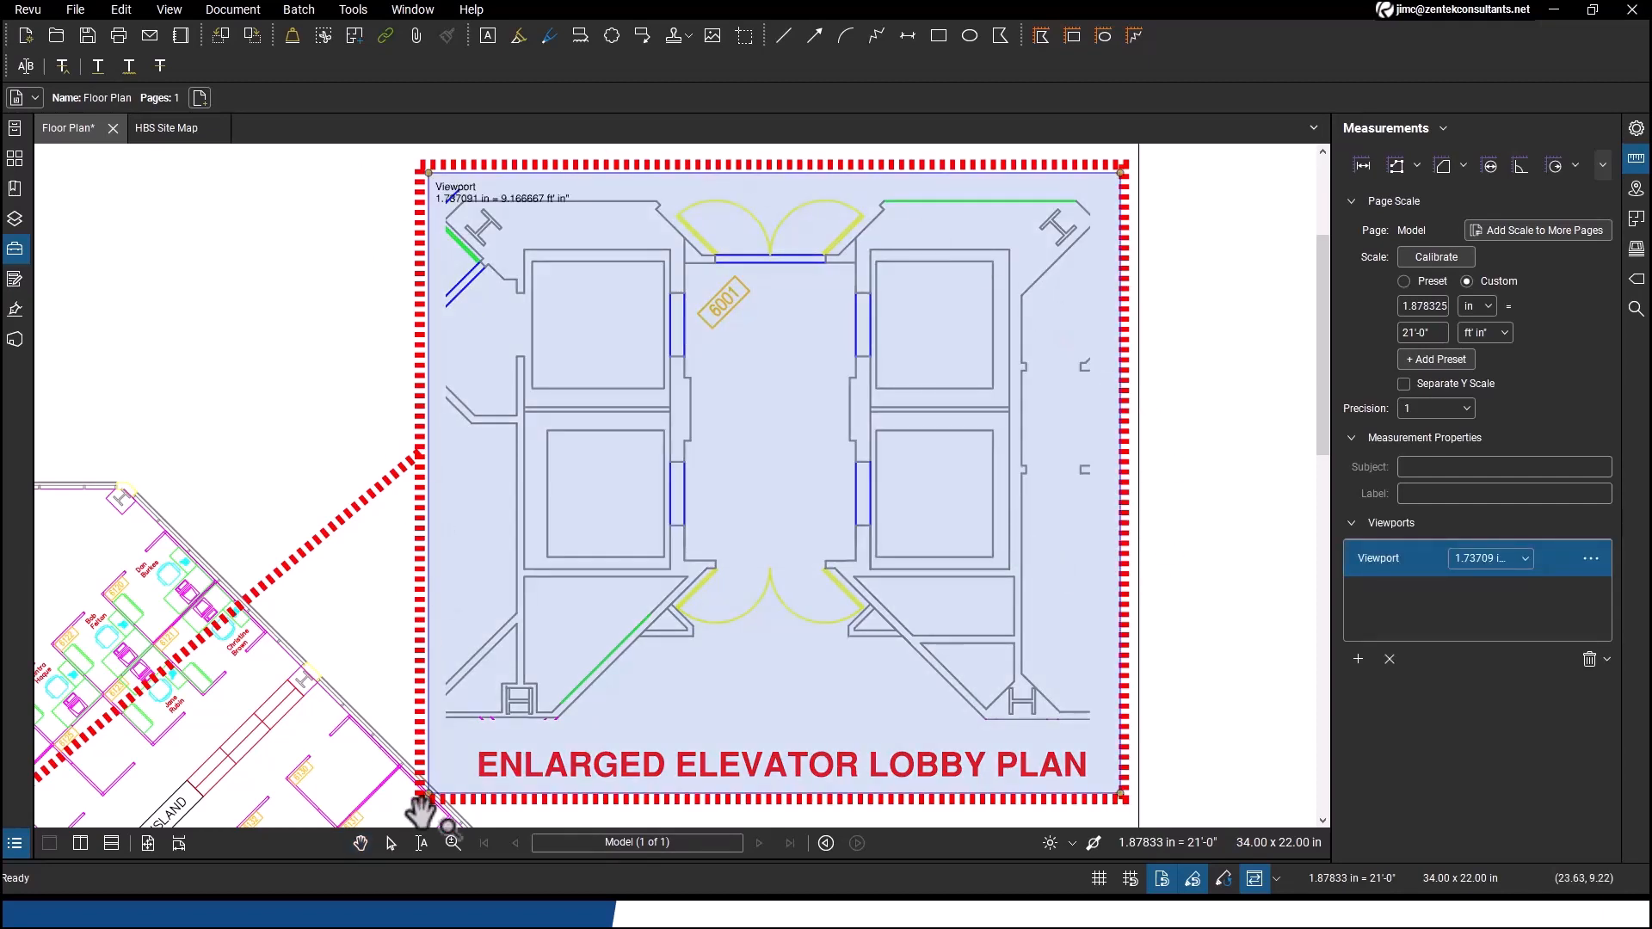
key(Escape)
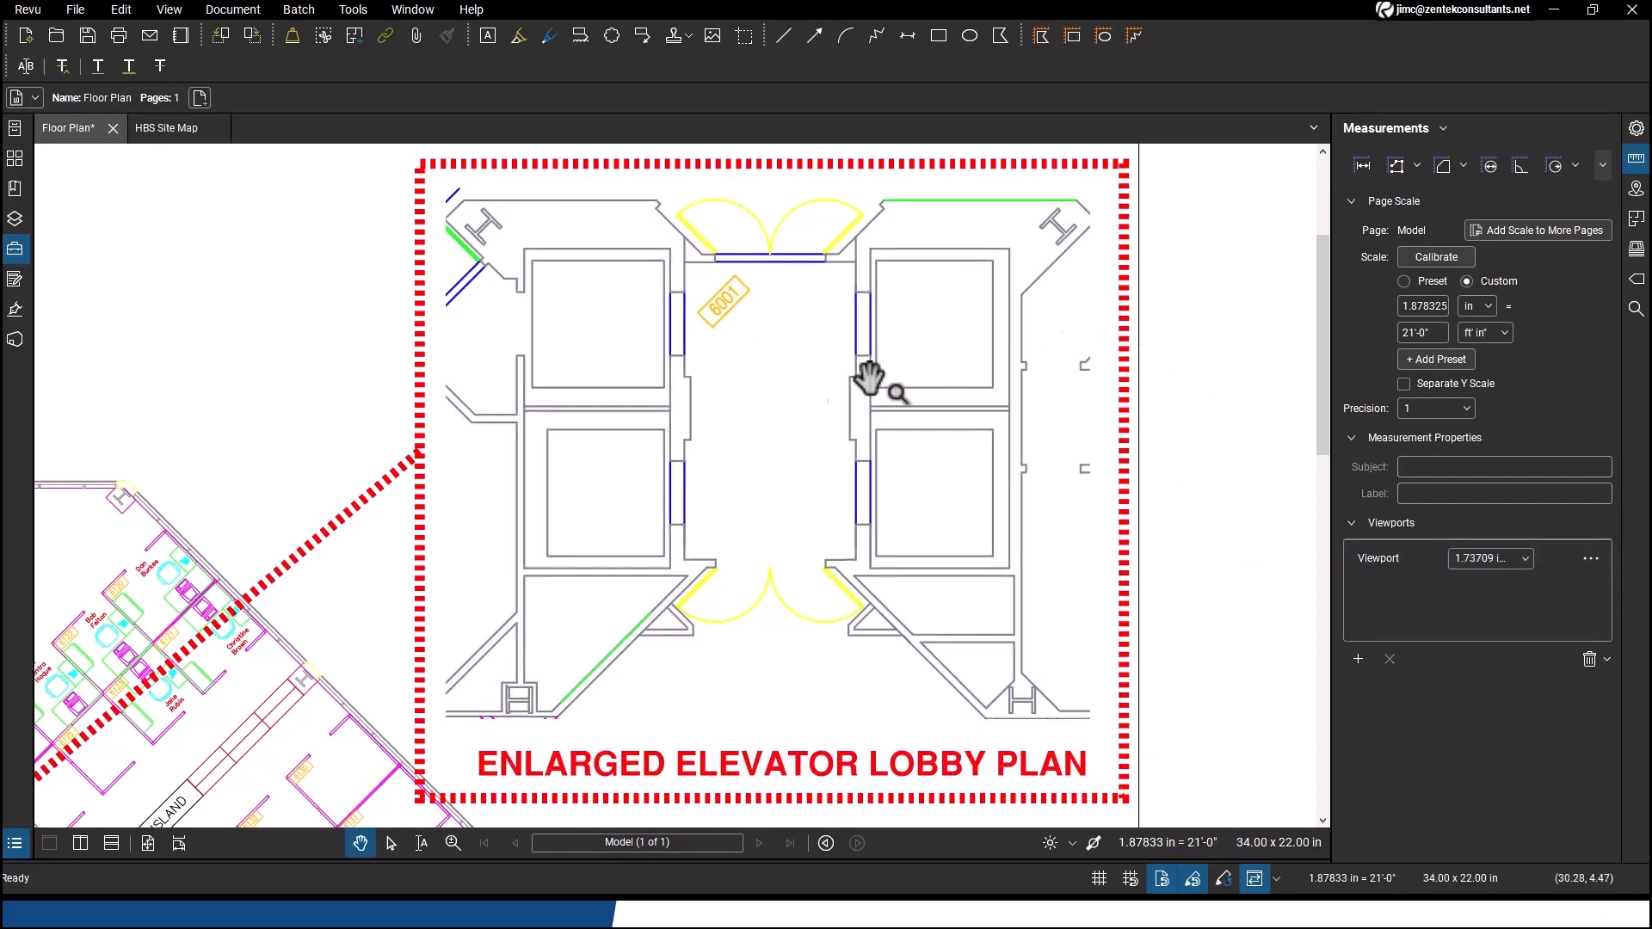
Measure the lobby width between the elevator walls inside the enlarged plan viewport with the Length tool
click(1363, 166)
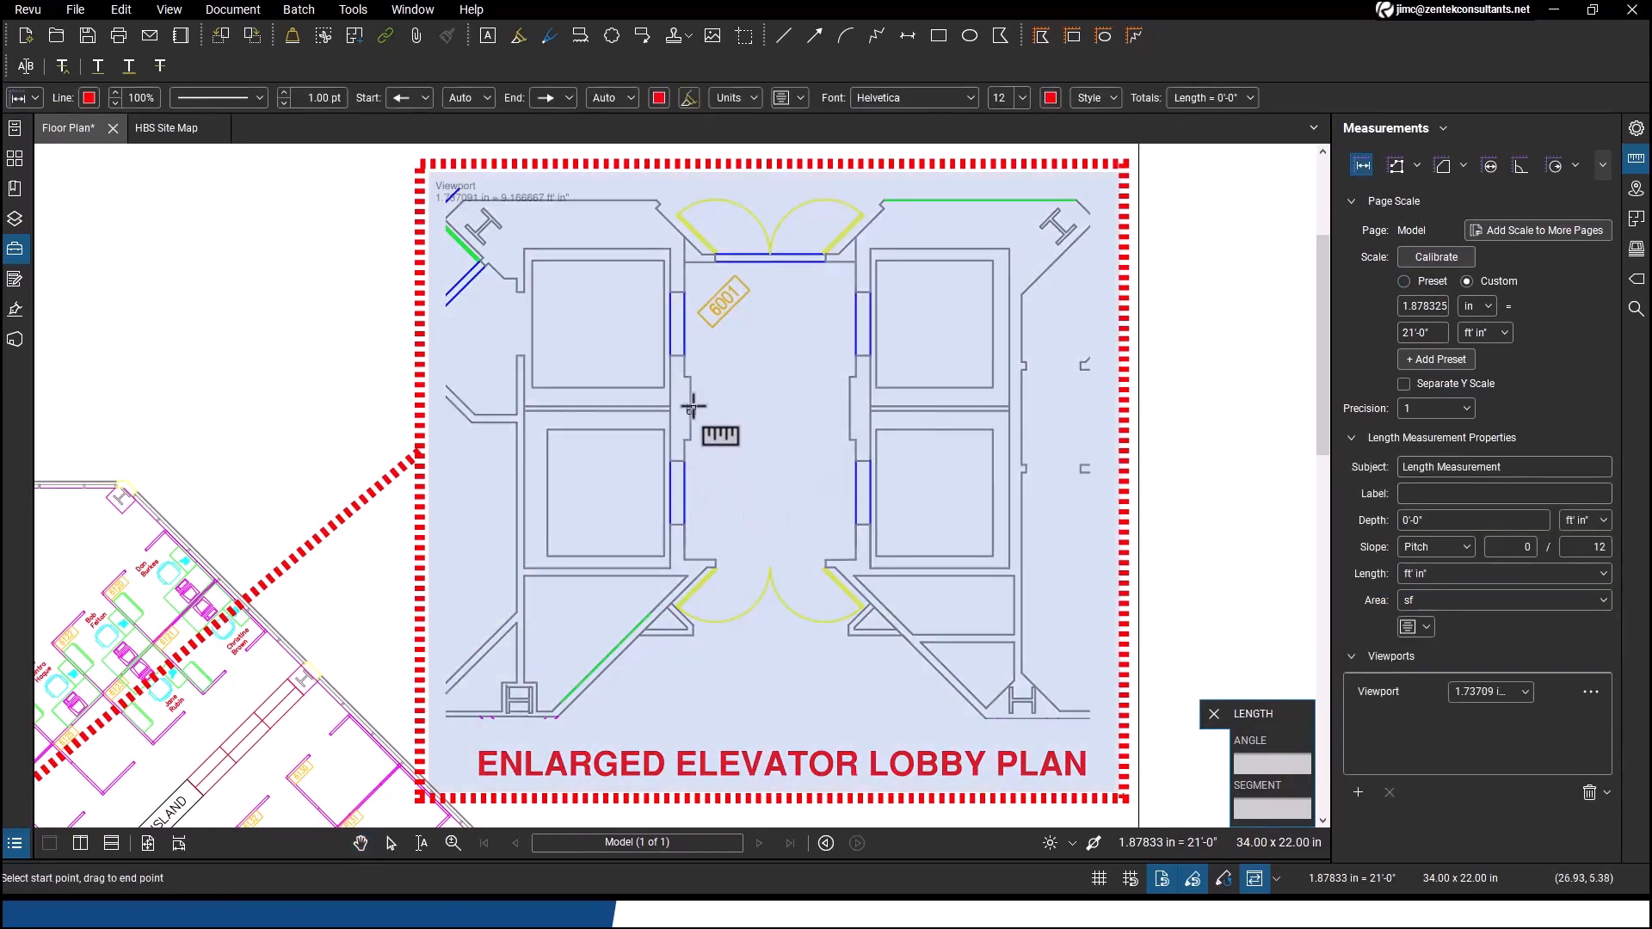
click(693, 406)
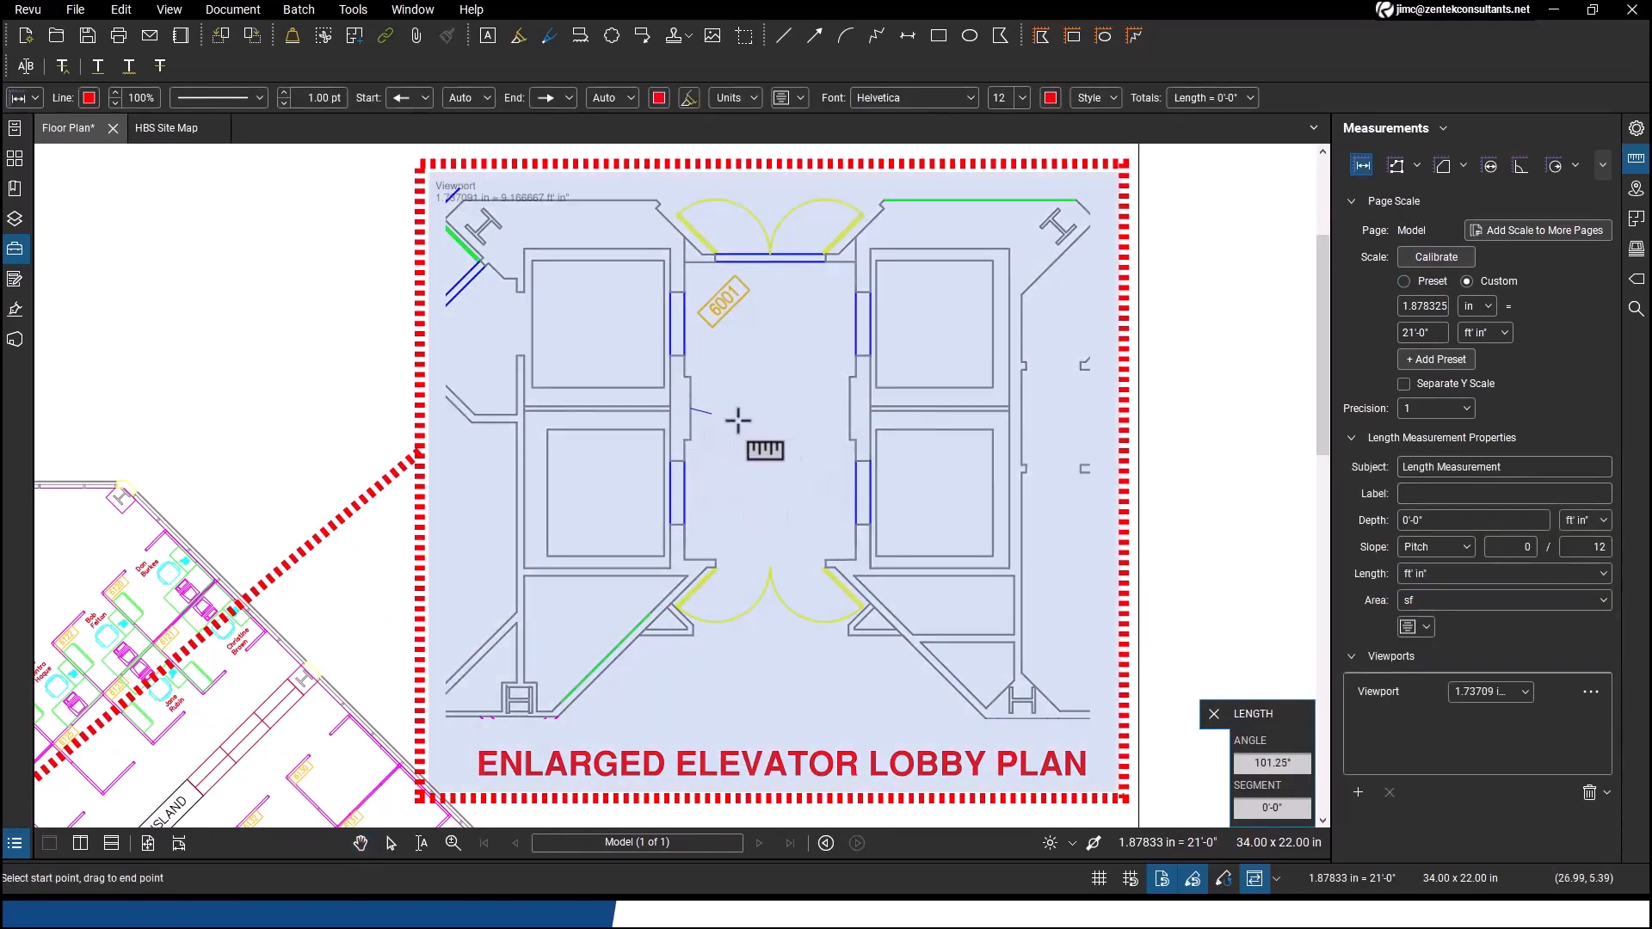
click(851, 408)
key(Escape)
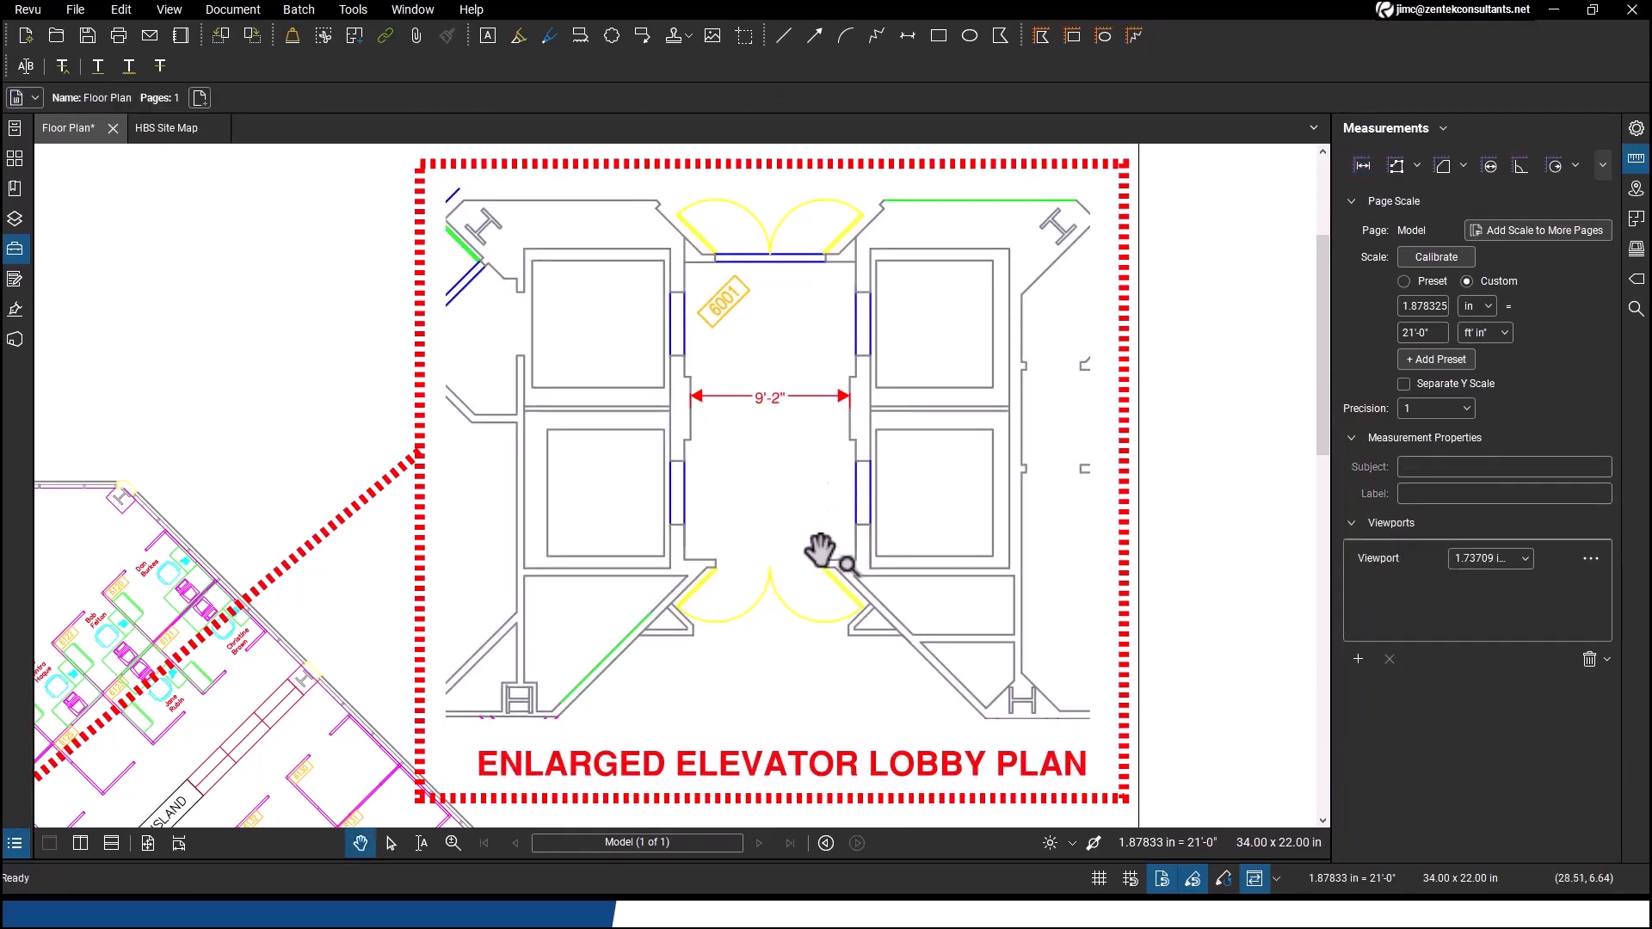
Compare the lobby width measurements in the main floor plan and the enlarged lobby plan
drag(347, 678, 585, 558)
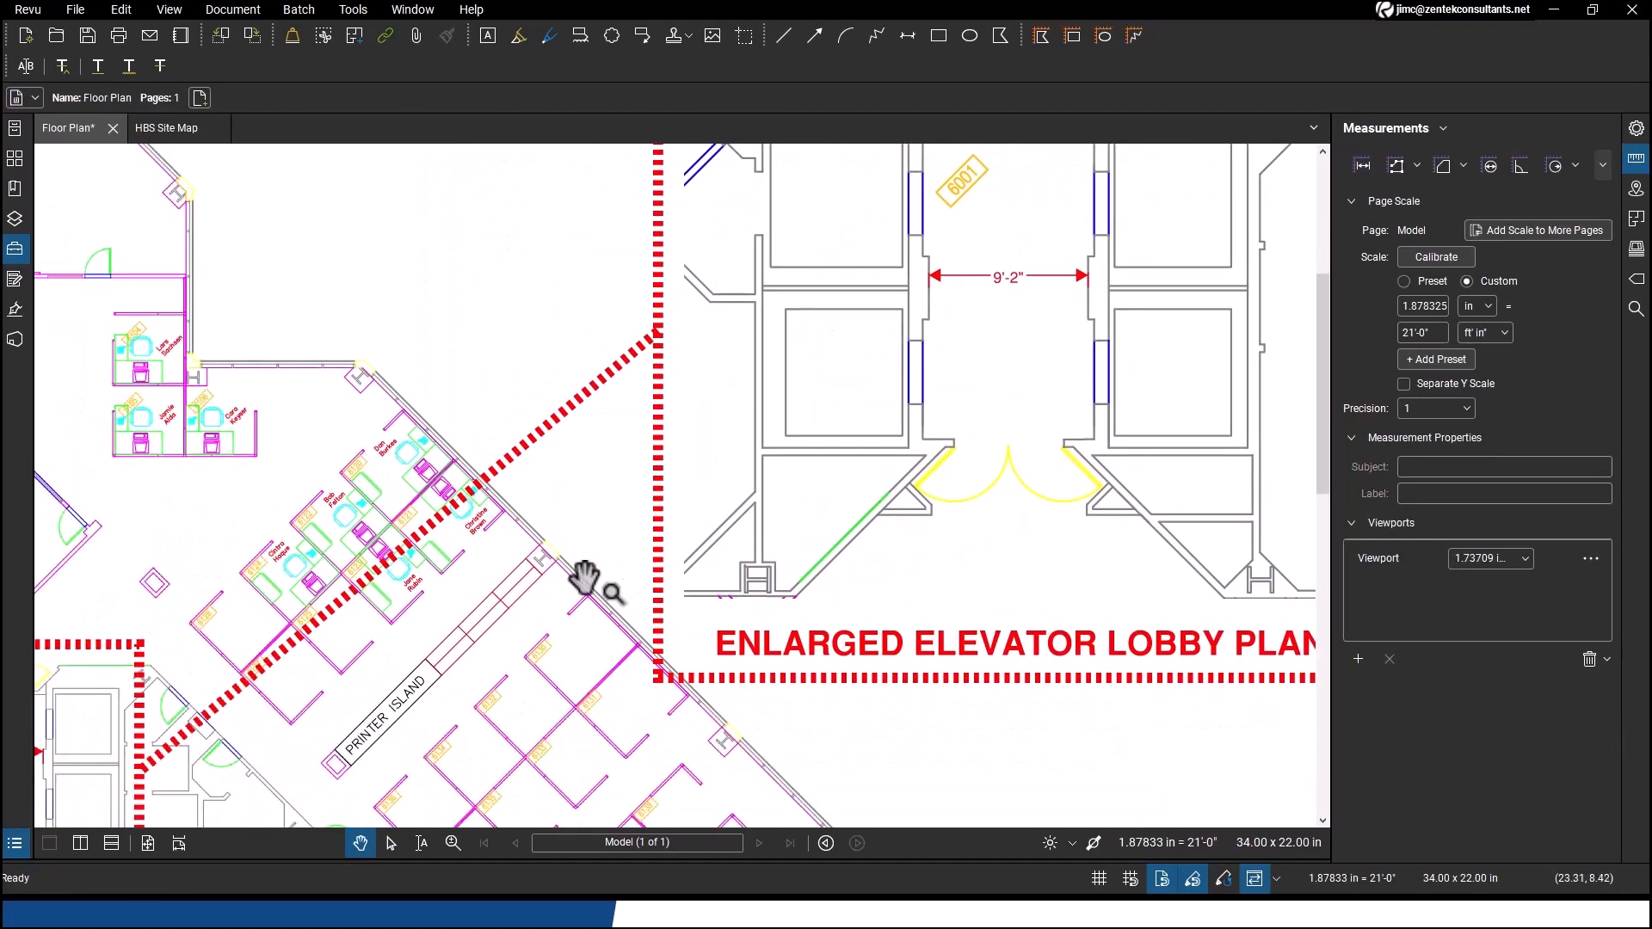
scroll(584, 578, down, 5)
scroll(568, 602, up, 3)
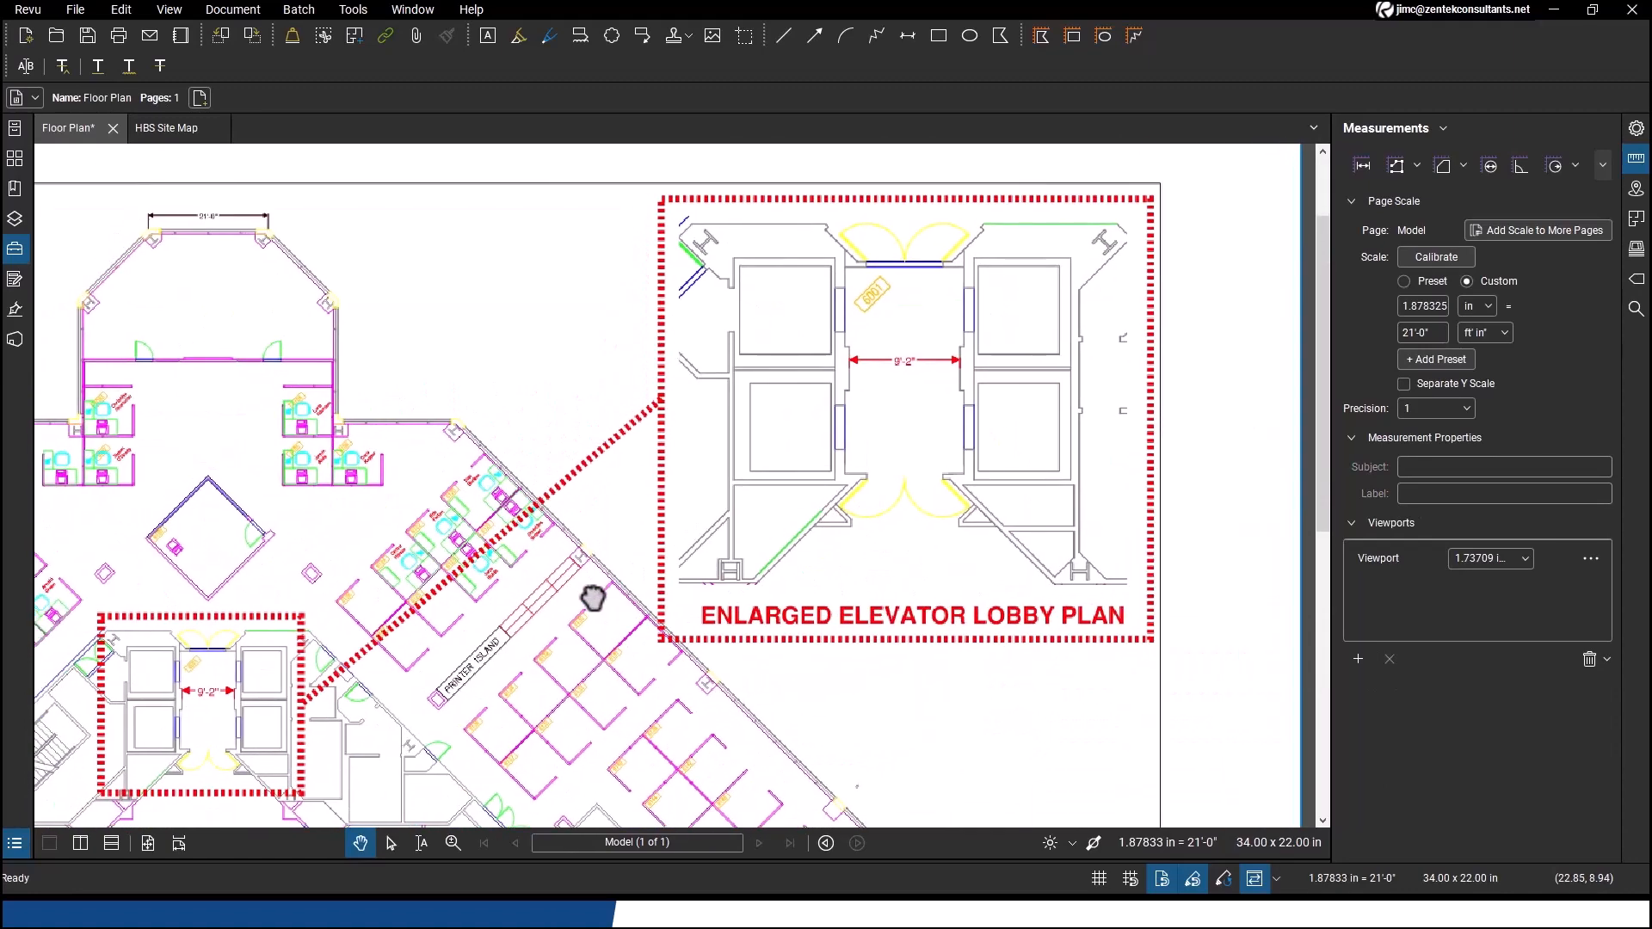
click(913, 367)
click(705, 716)
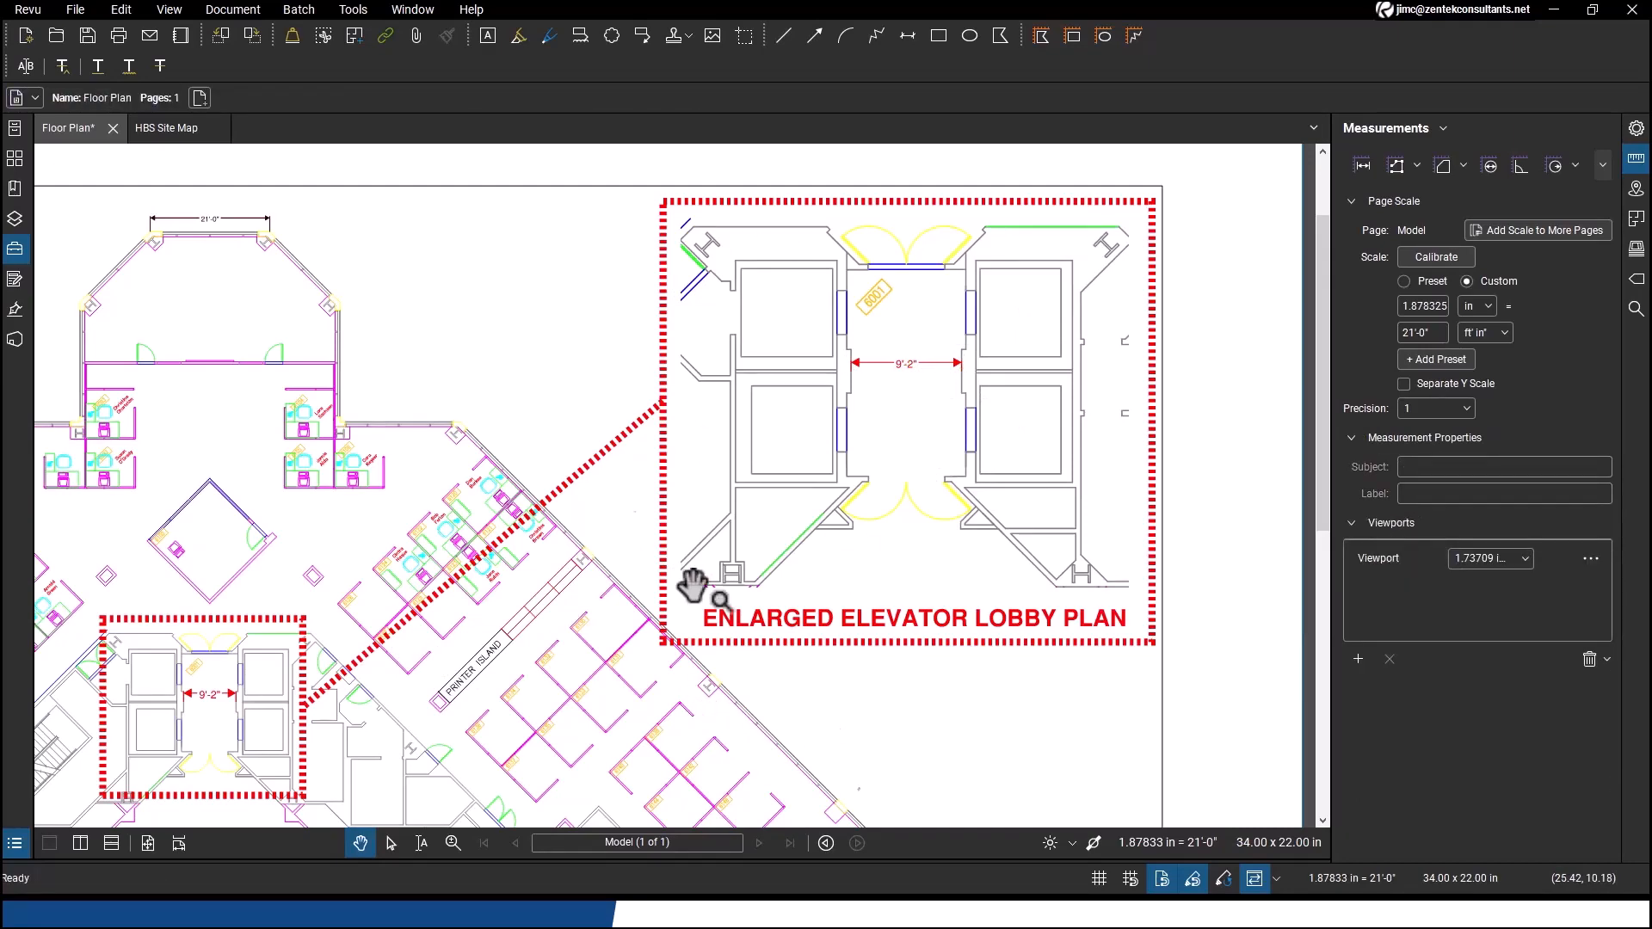
On the HBS Site Map, calibrate the page scale by picking two points of a known distance and entering 85 ft
click(182, 134)
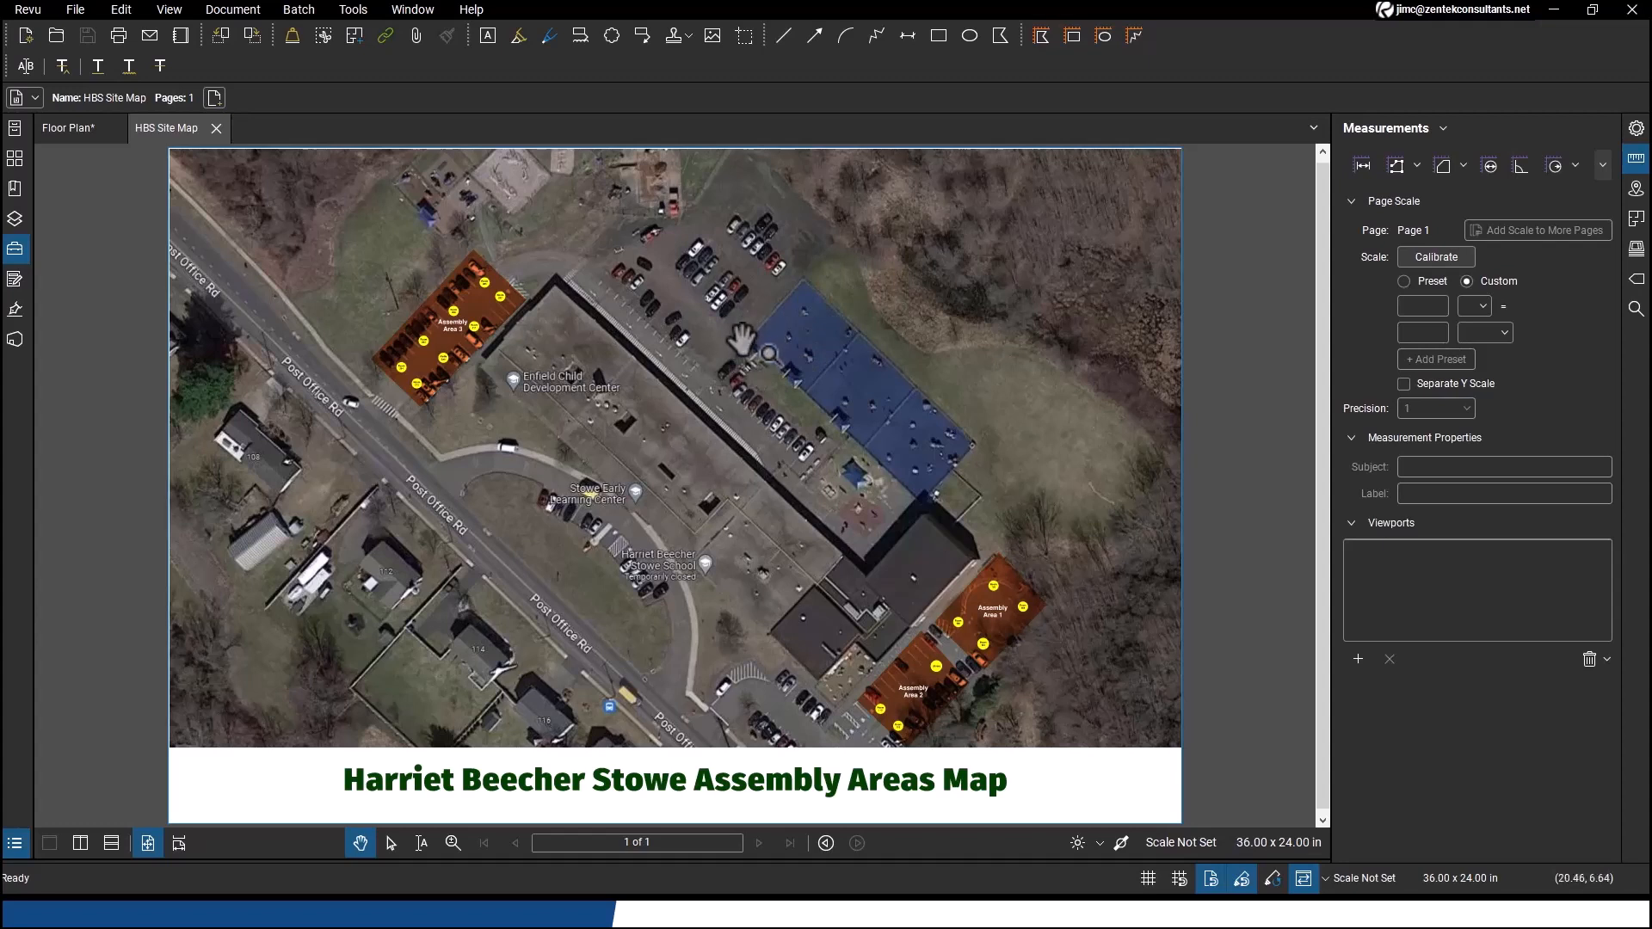
click(1442, 262)
click(962, 505)
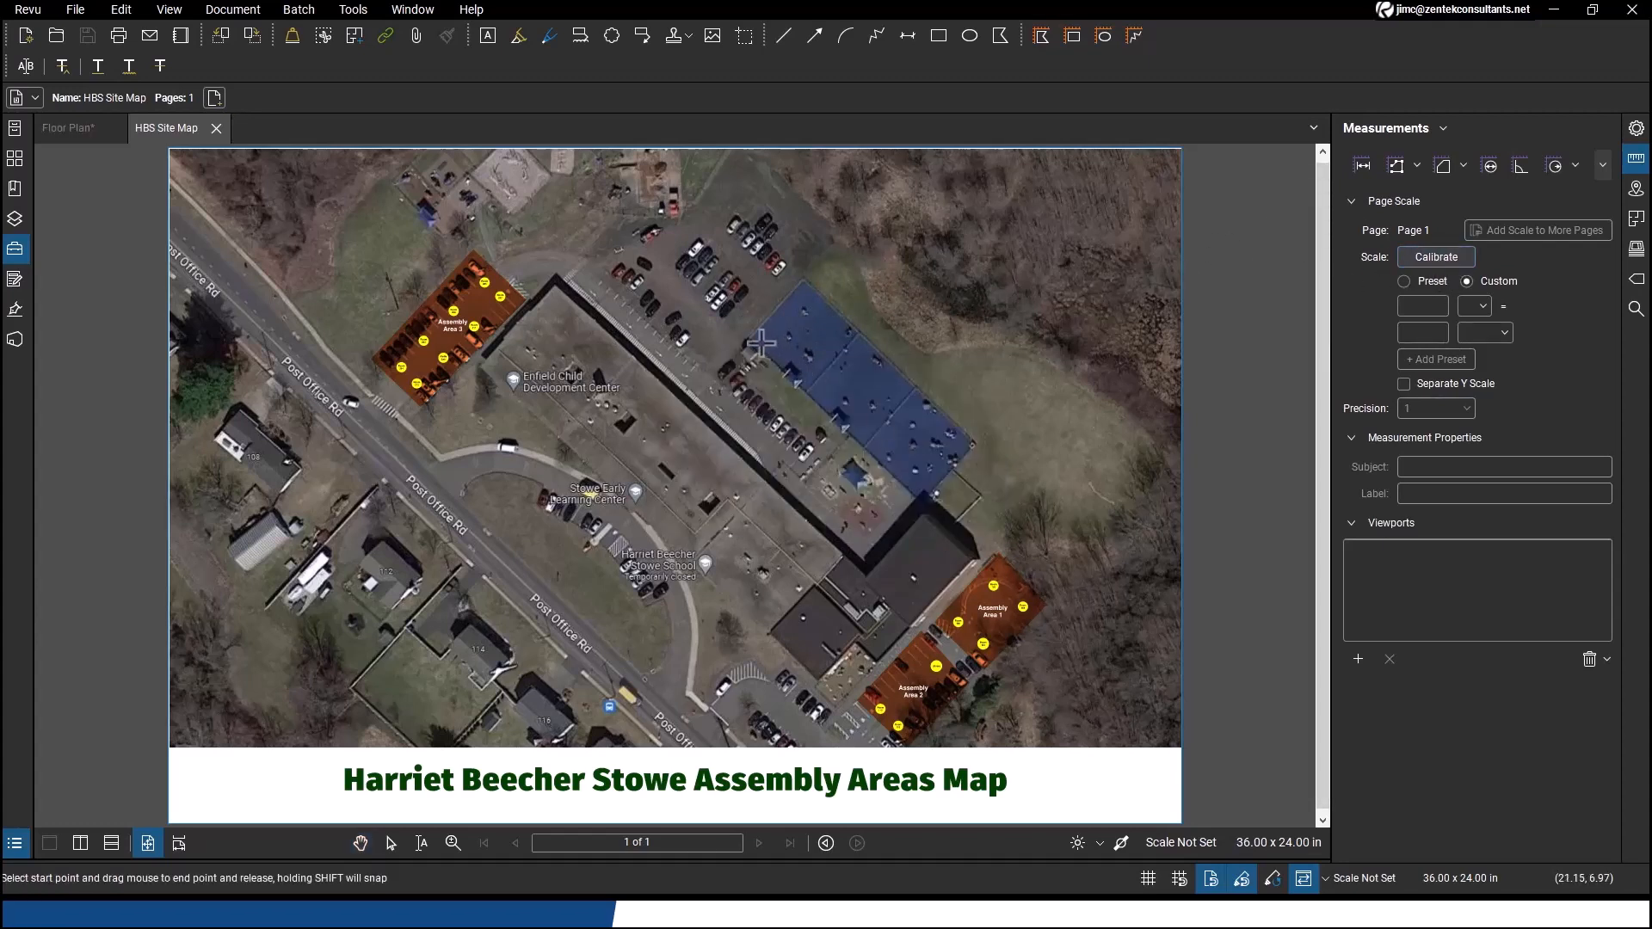
drag(751, 338, 806, 279)
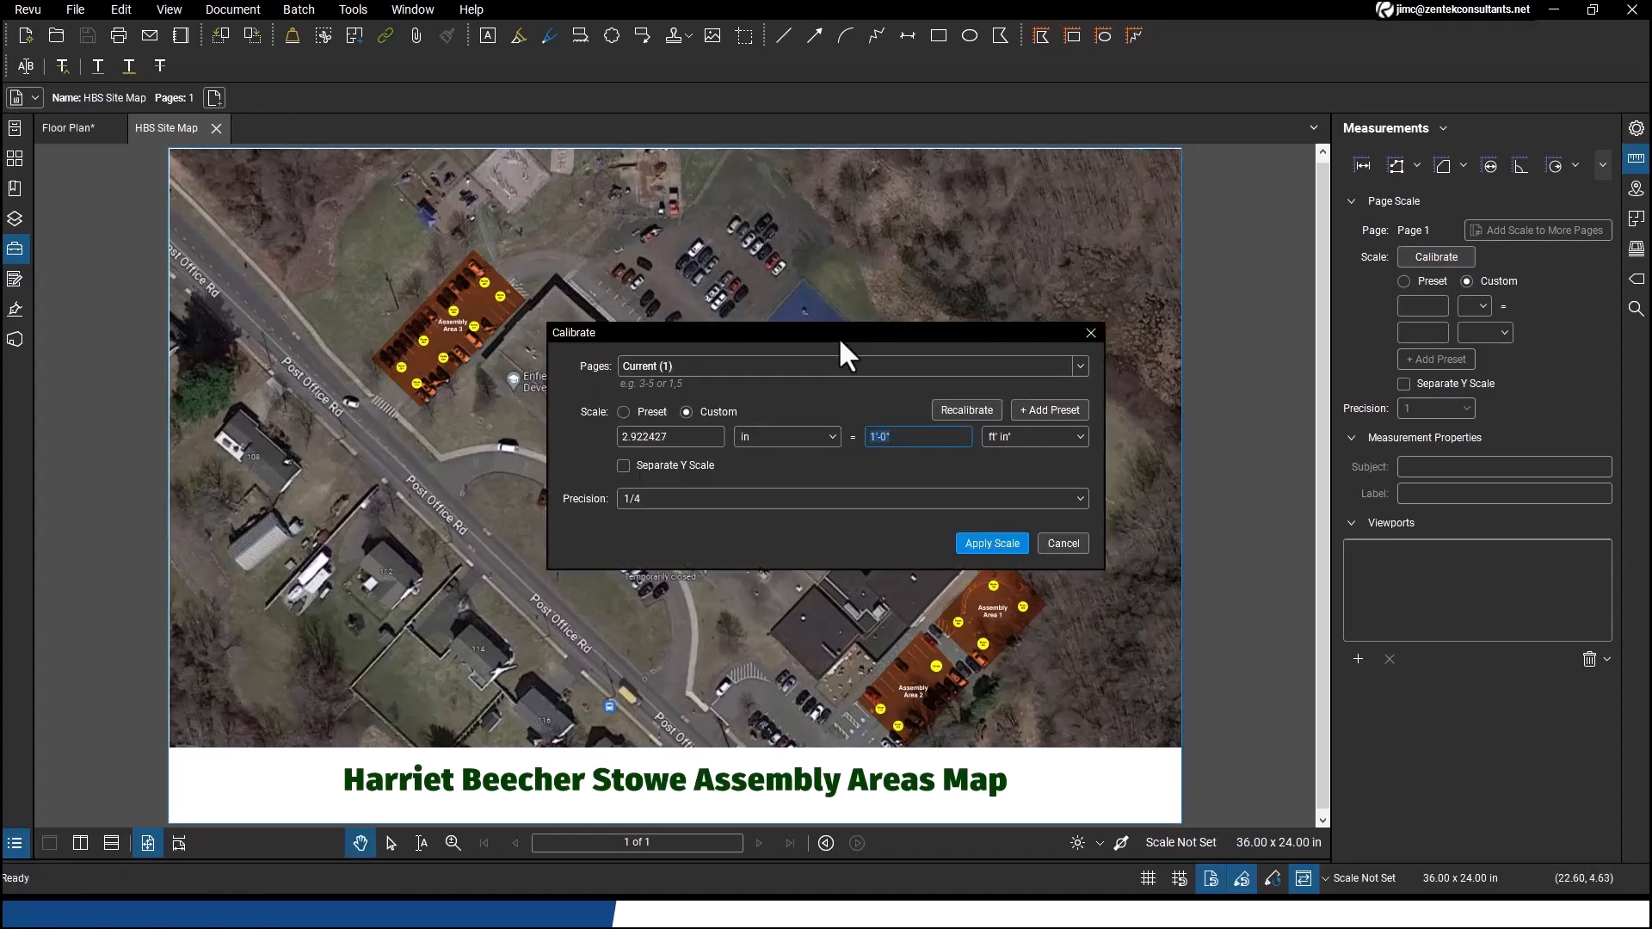
text(85)
click(1008, 547)
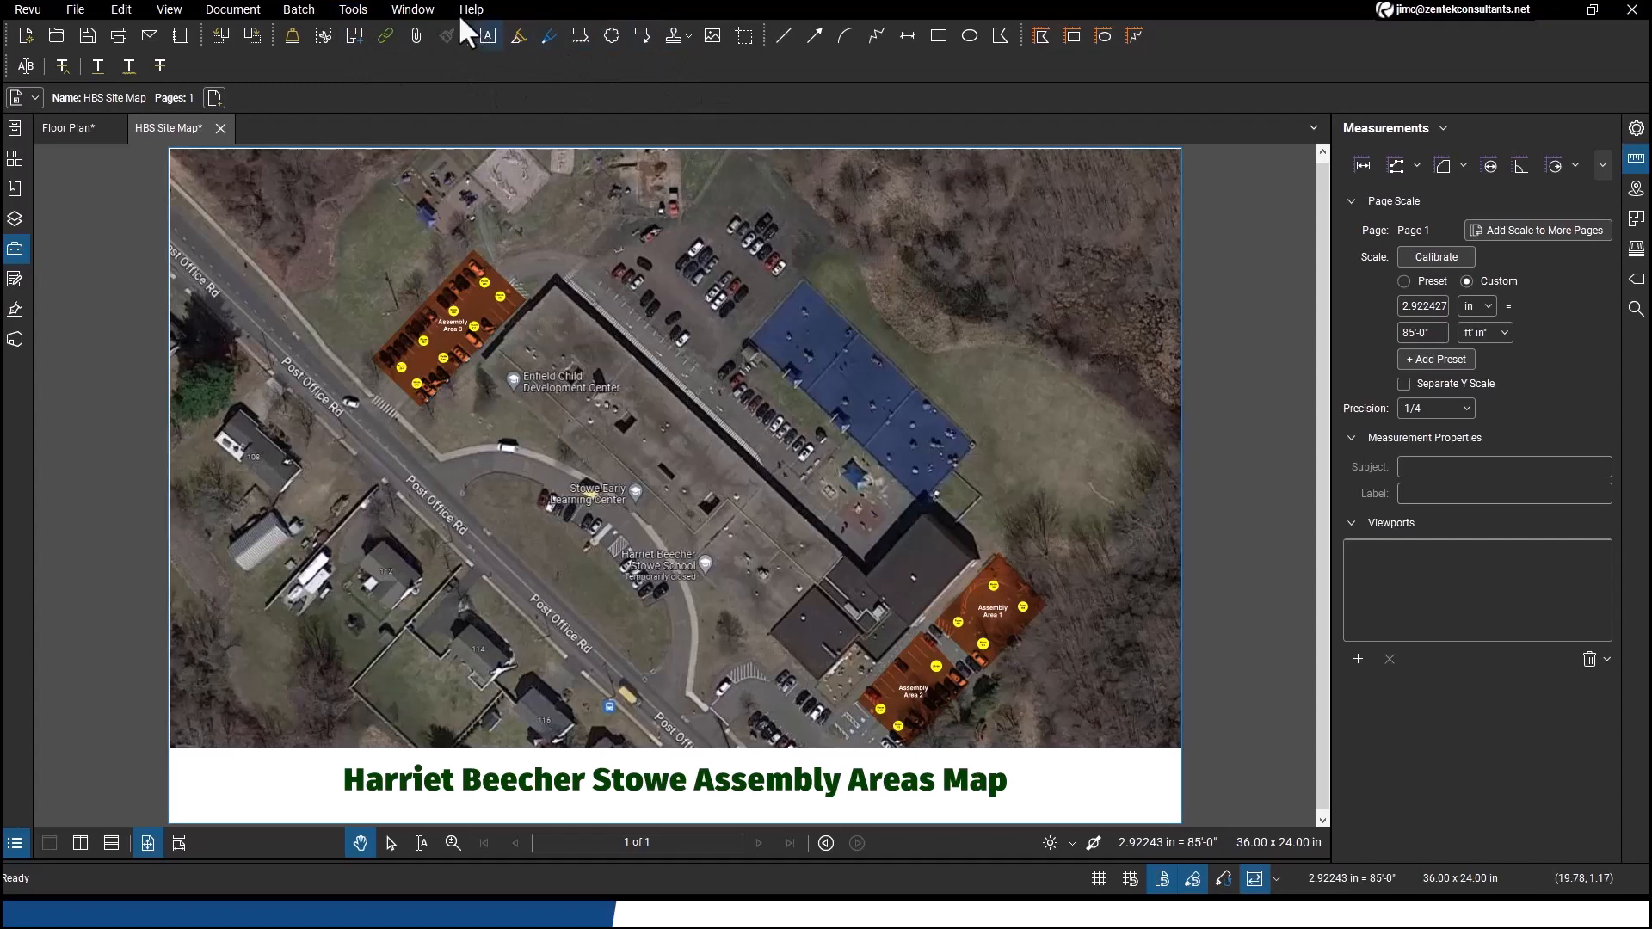
Measure a polylength path along the wooded edge north and east of the blue courts
click(354, 10)
mouse_move(438, 79)
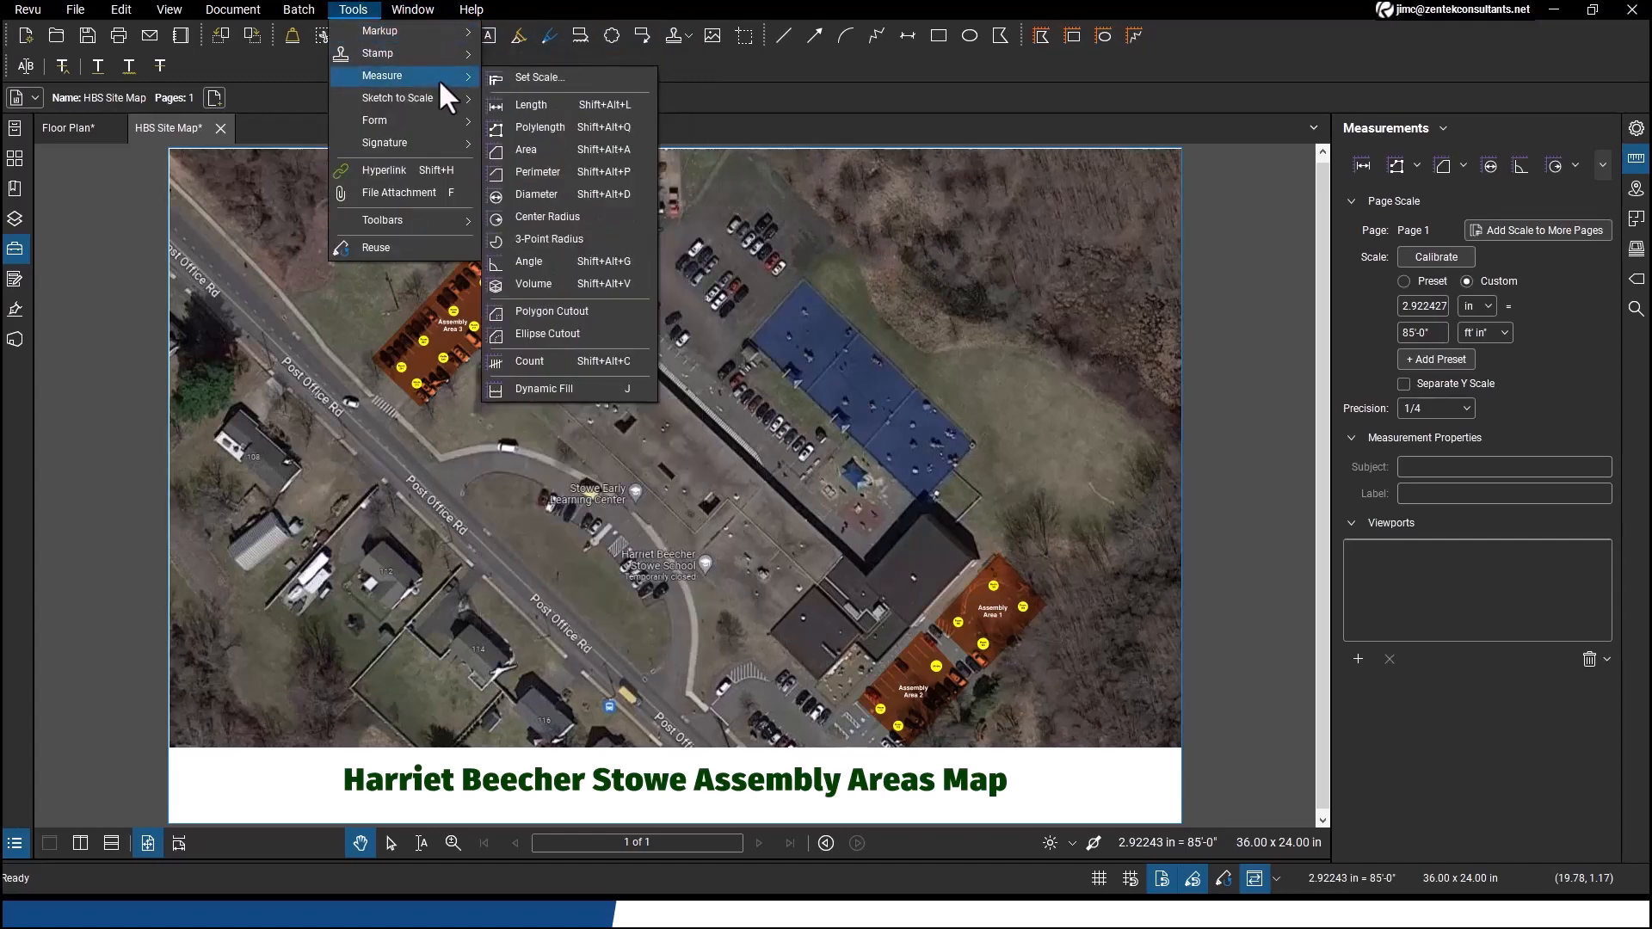
click(550, 127)
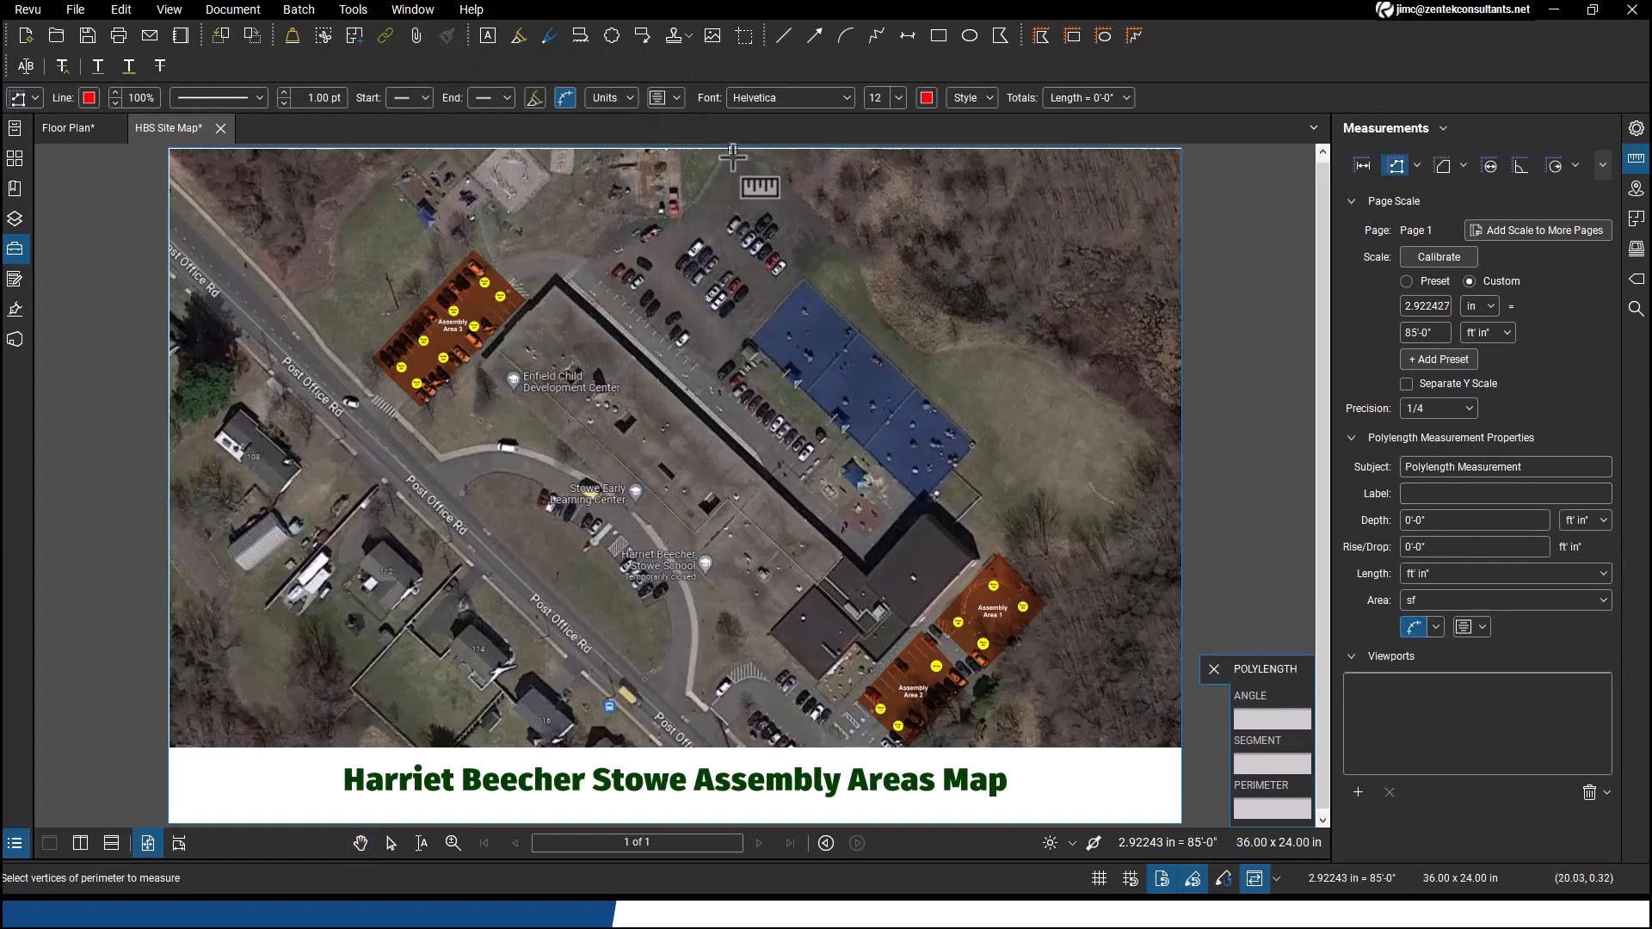
click(741, 163)
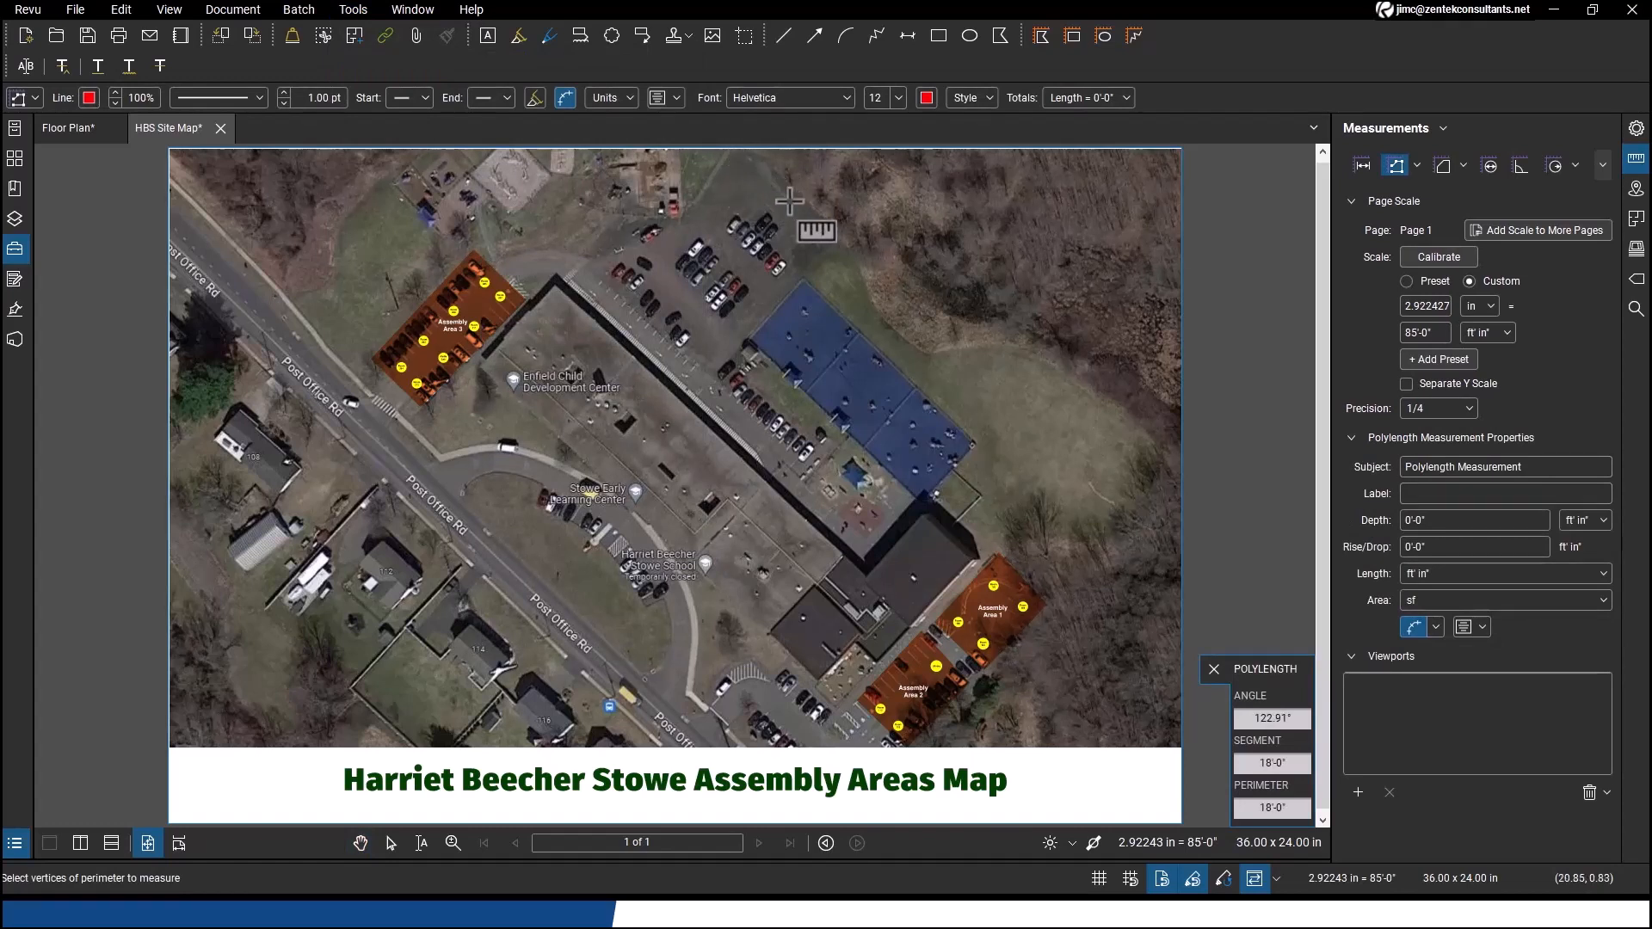
click(852, 269)
click(862, 306)
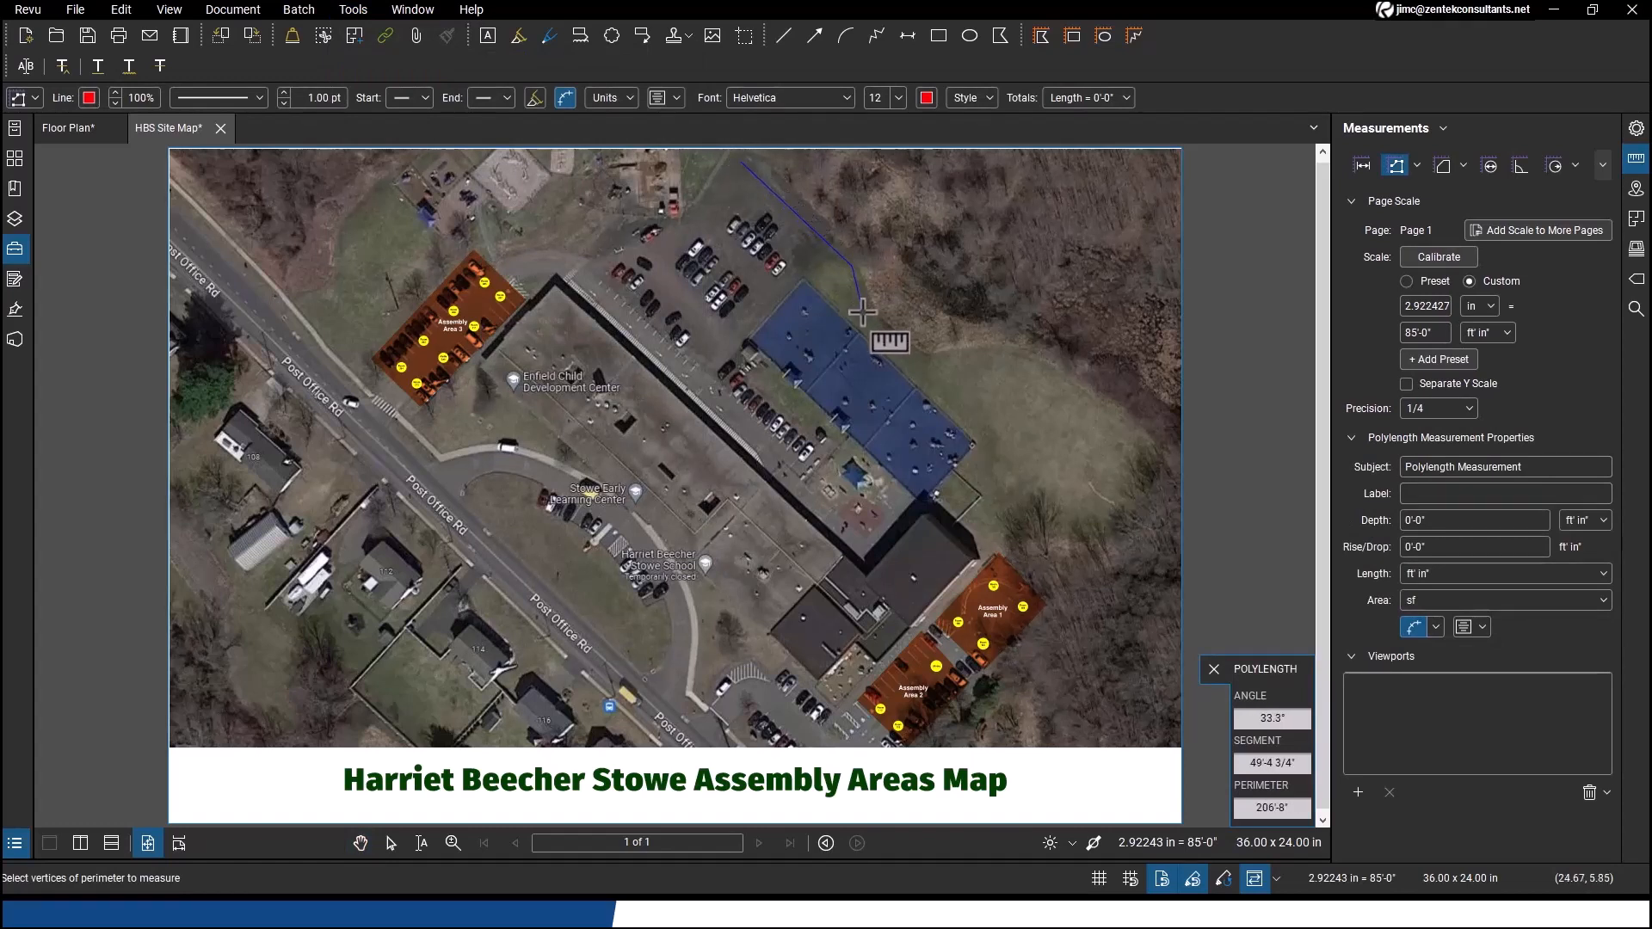
click(932, 370)
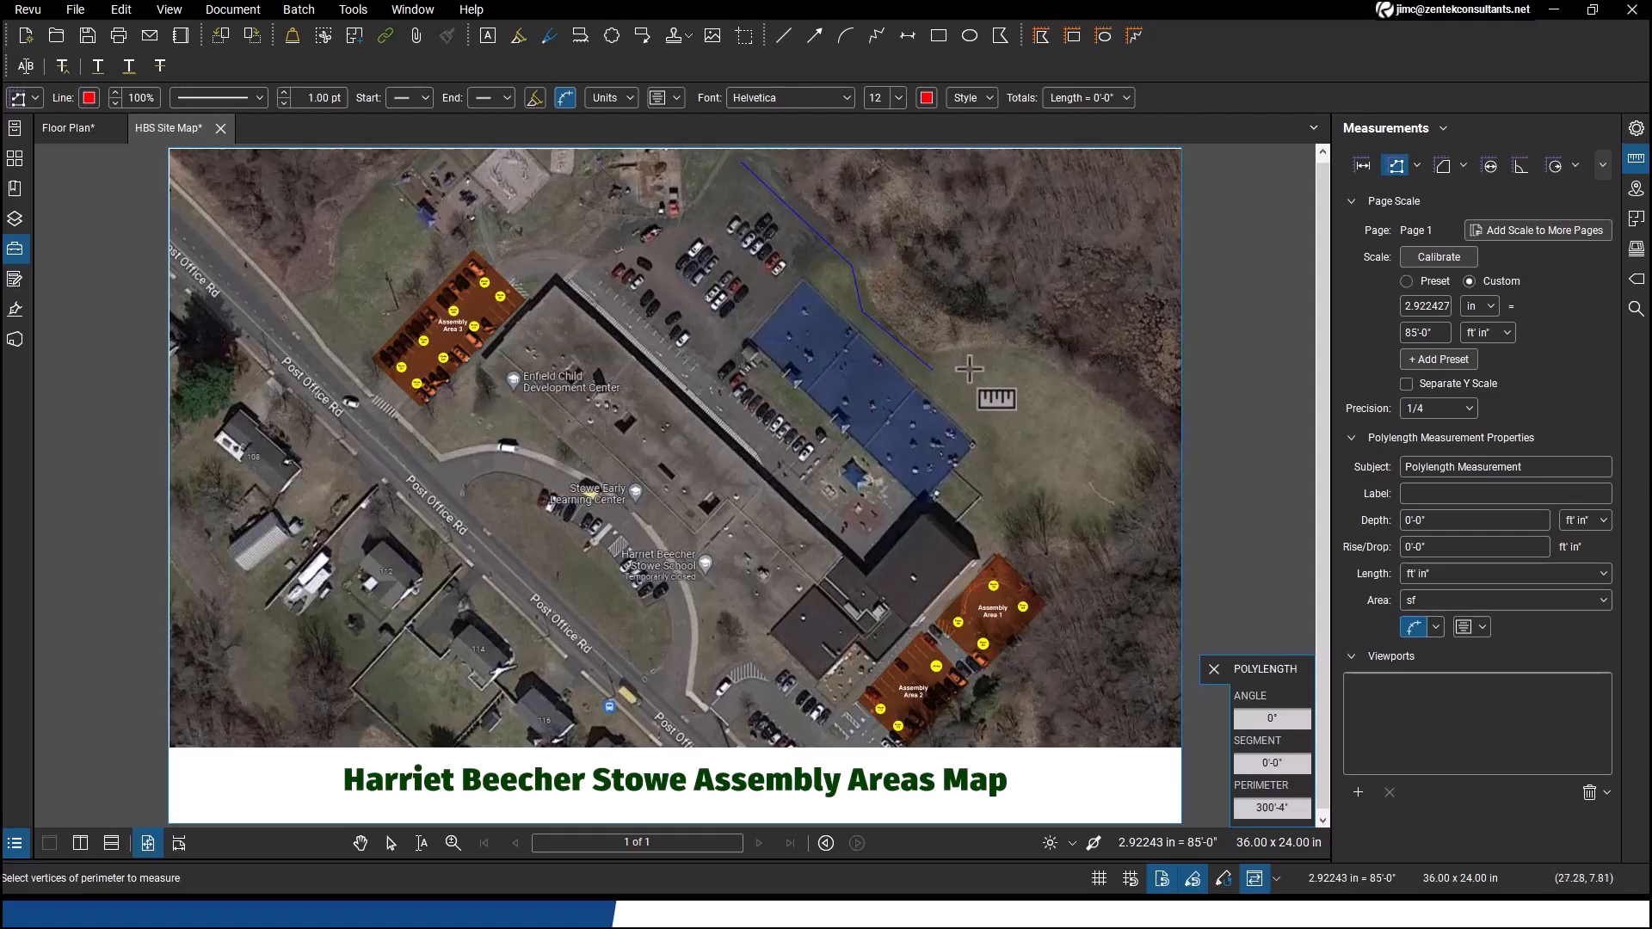
click(1015, 360)
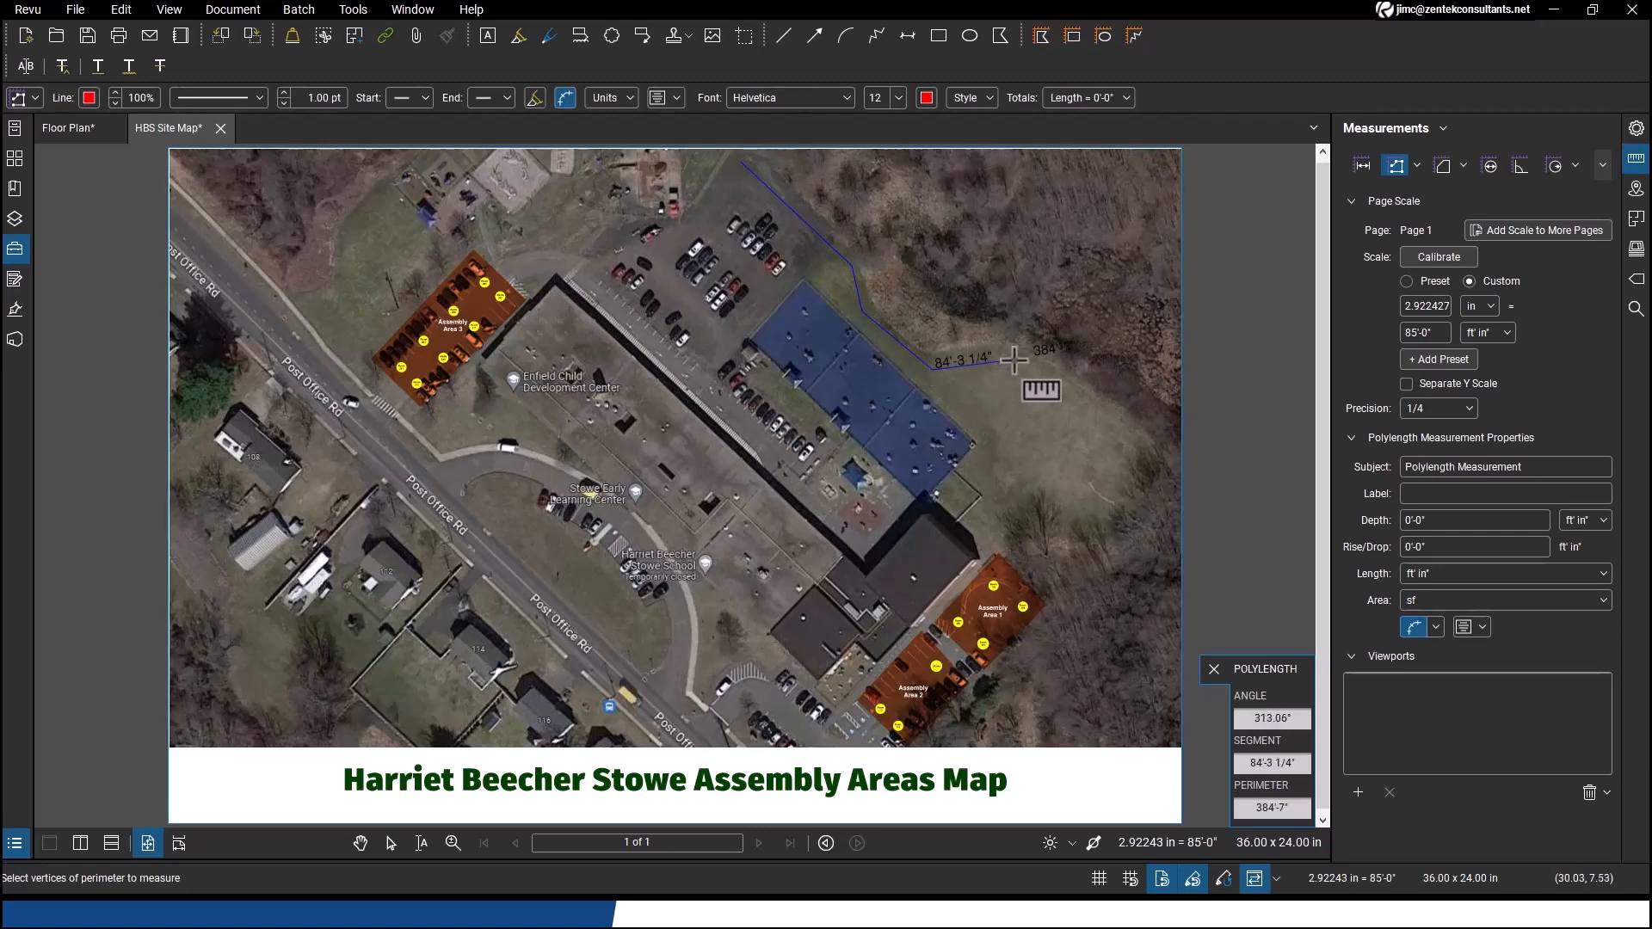
double_click(1142, 454)
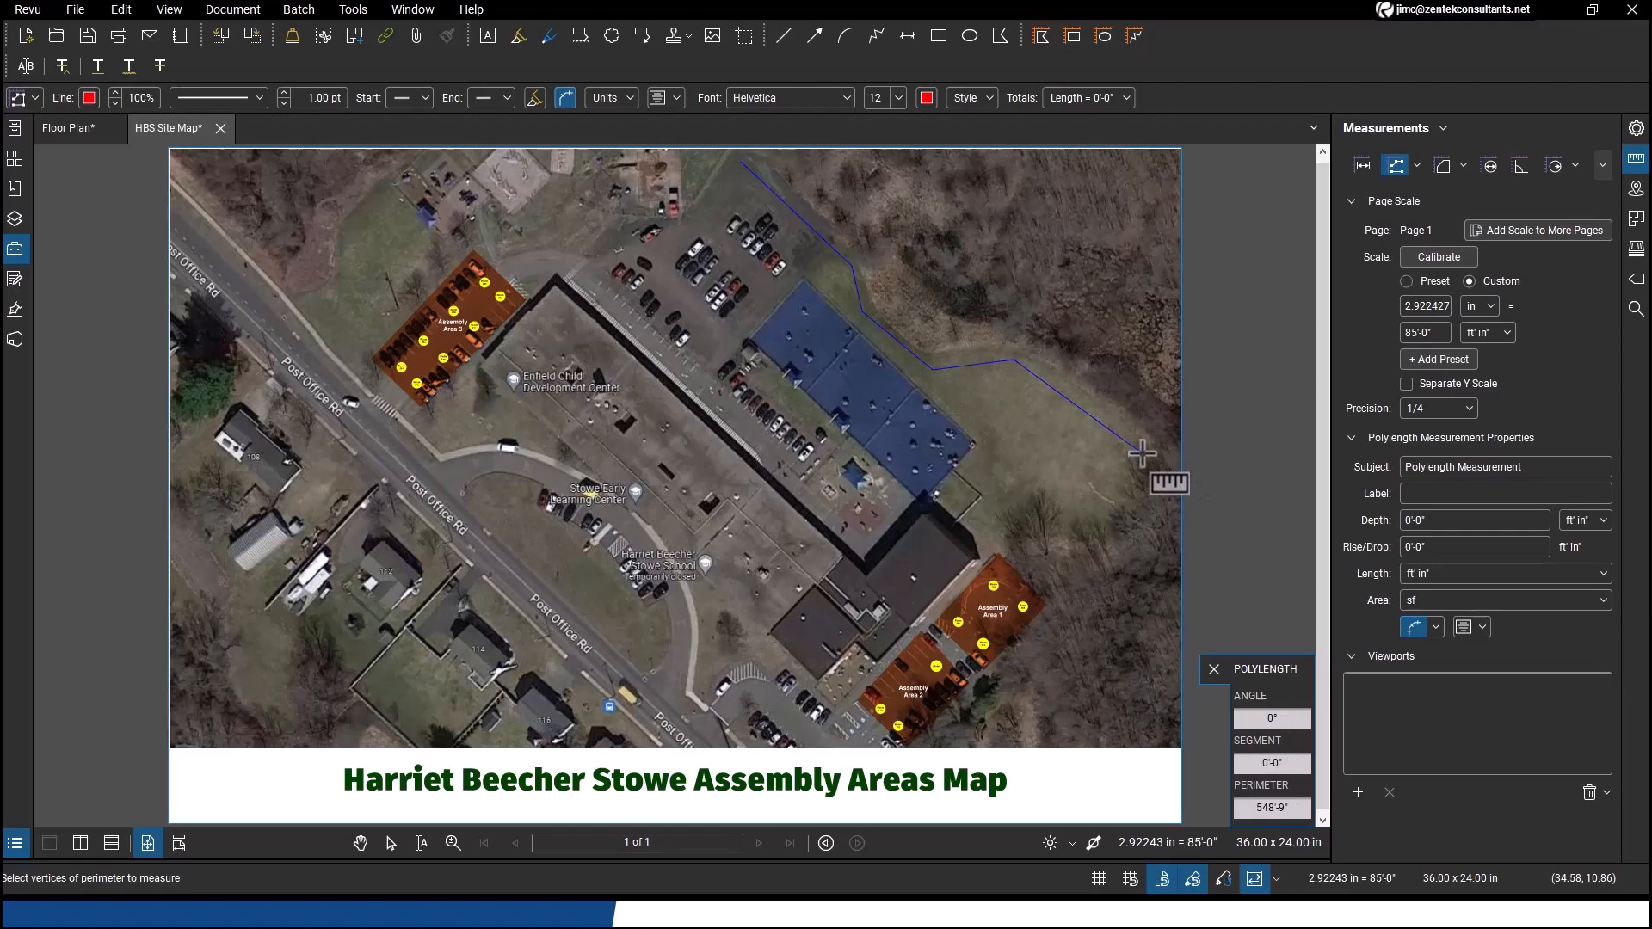
key(Escape)
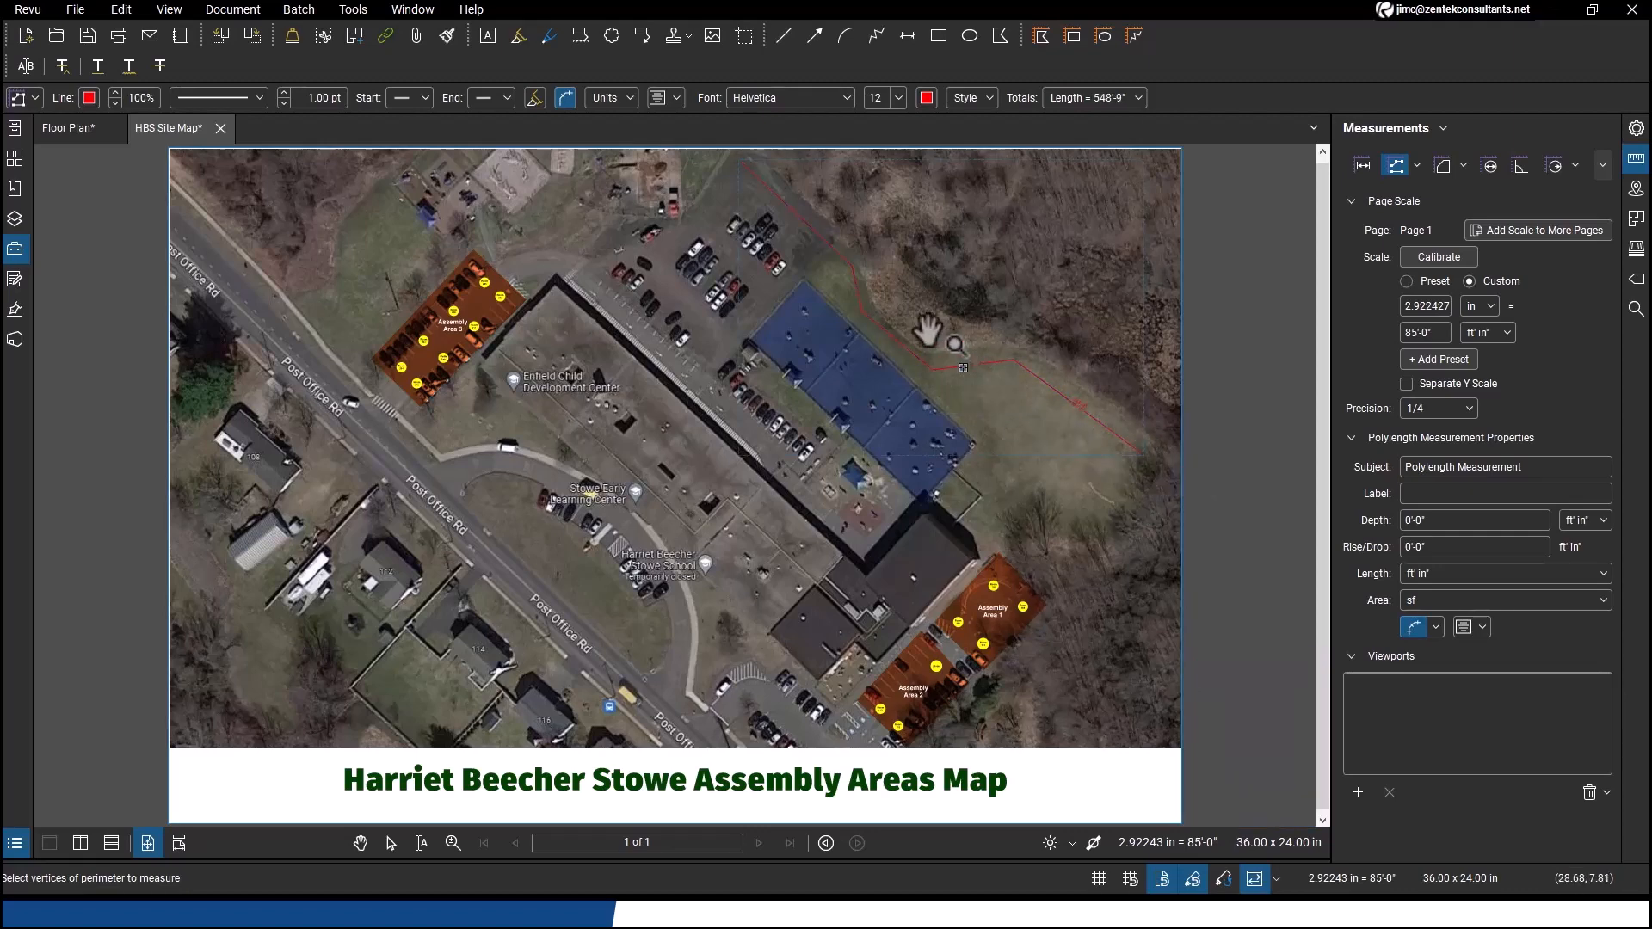
Select the polylength measurement and adjust its vertices along the wooded edge, checking its label up close
scroll(907, 346, up, 3)
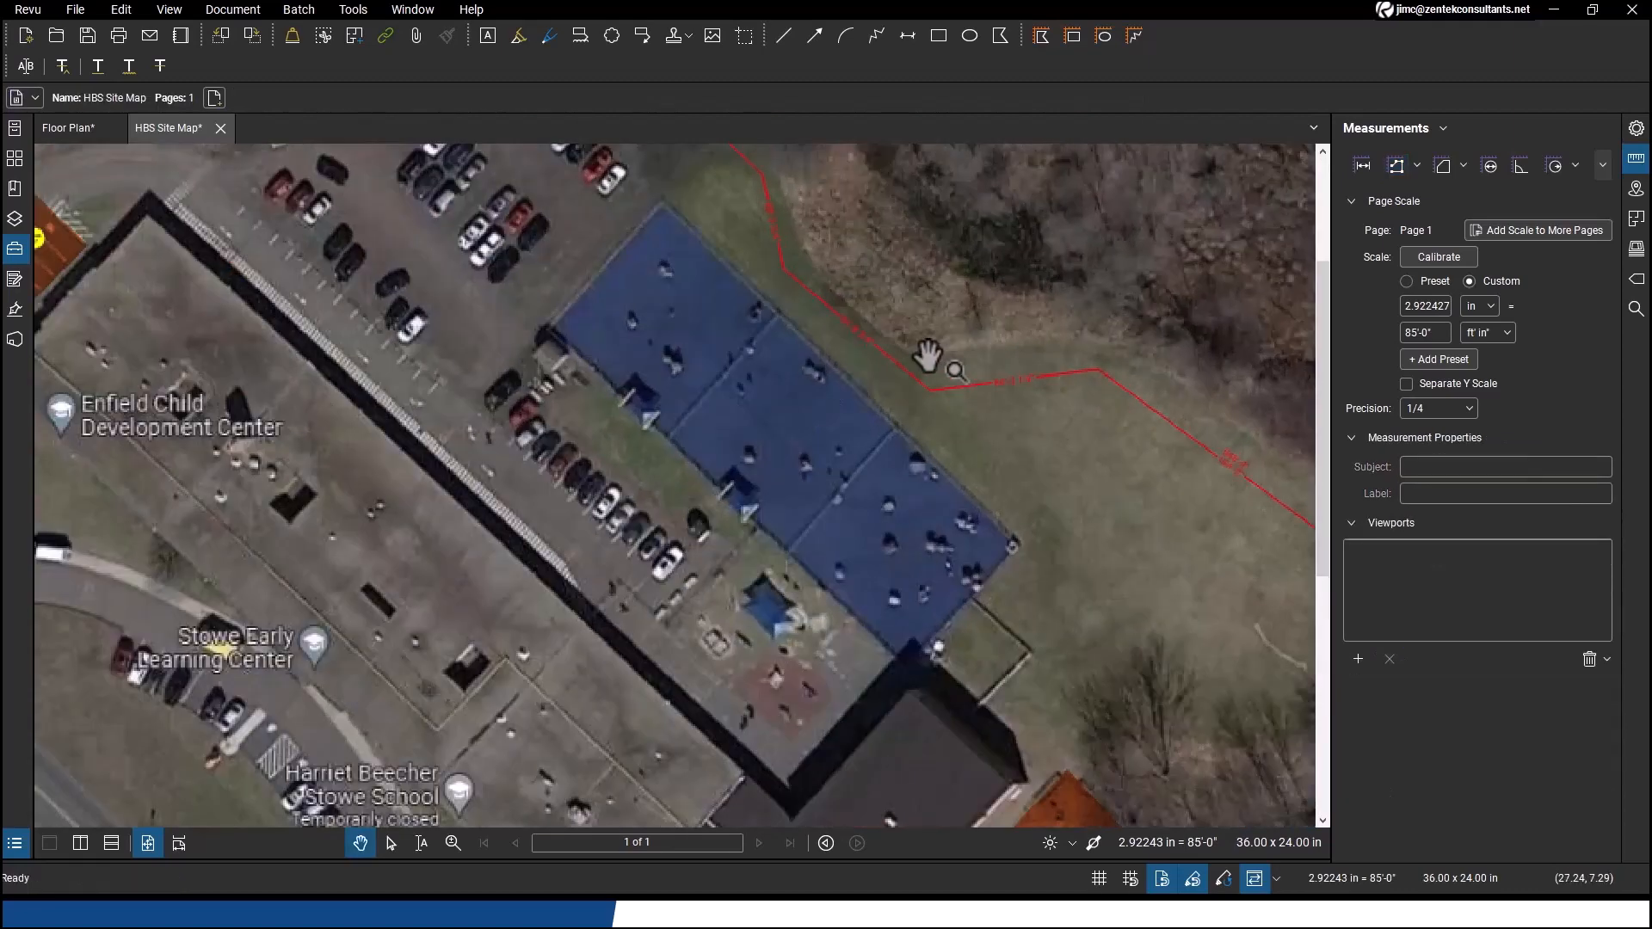
scroll(864, 340, up, 1)
drag(865, 340, 766, 600)
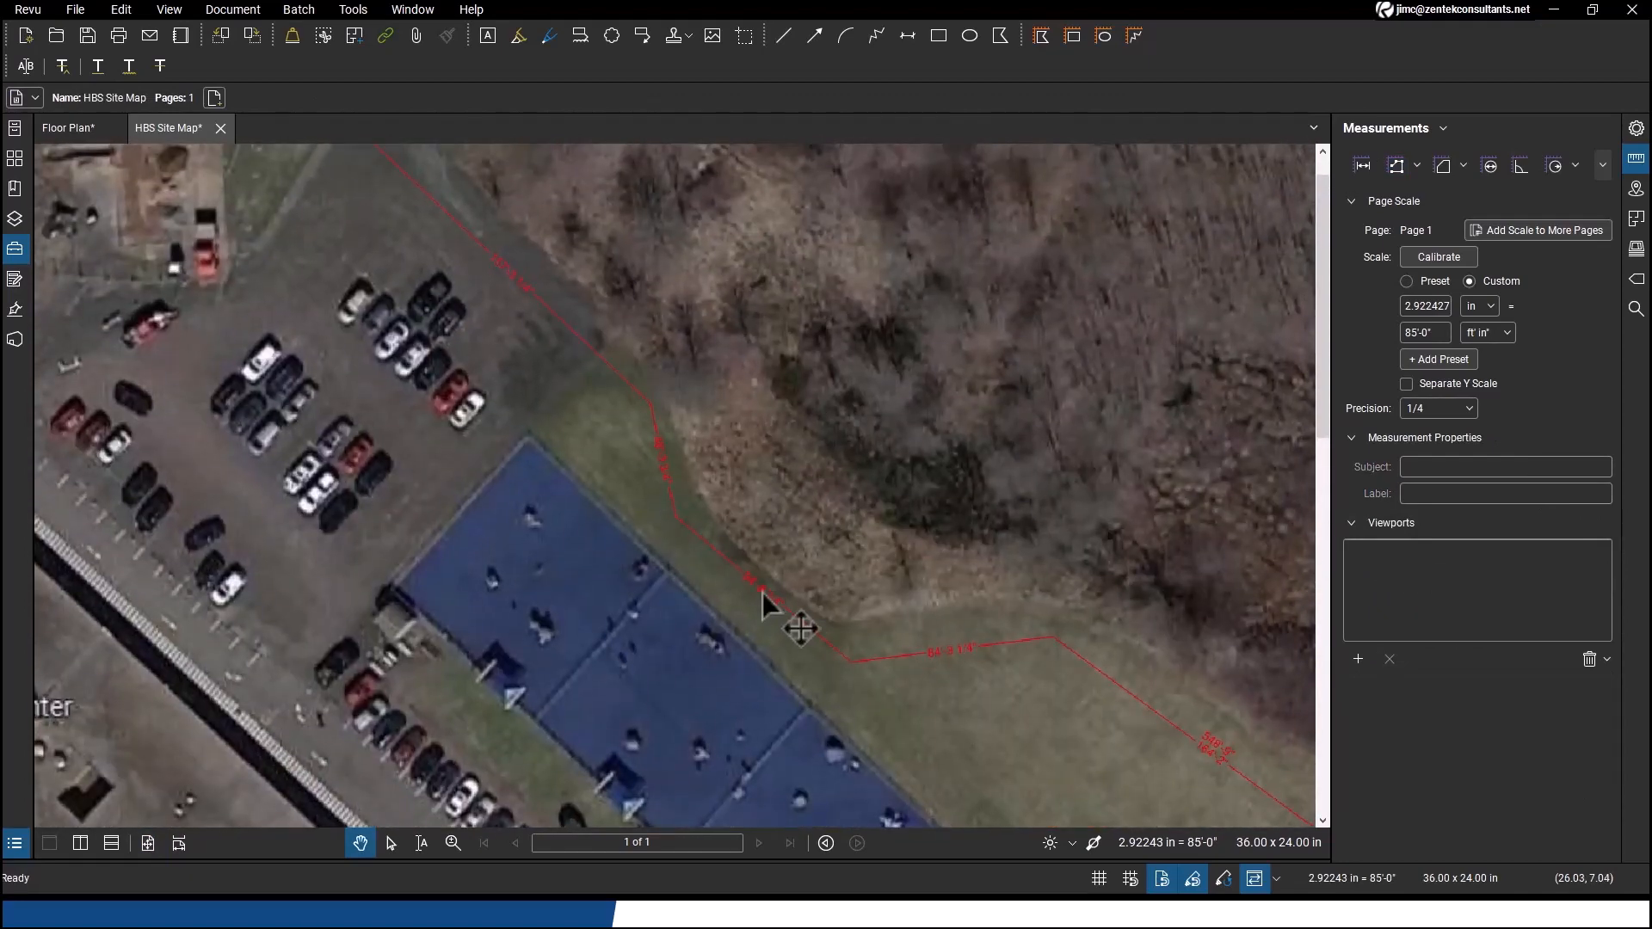
click(821, 646)
drag(522, 295, 519, 418)
drag(679, 585, 495, 371)
drag(793, 587, 616, 495)
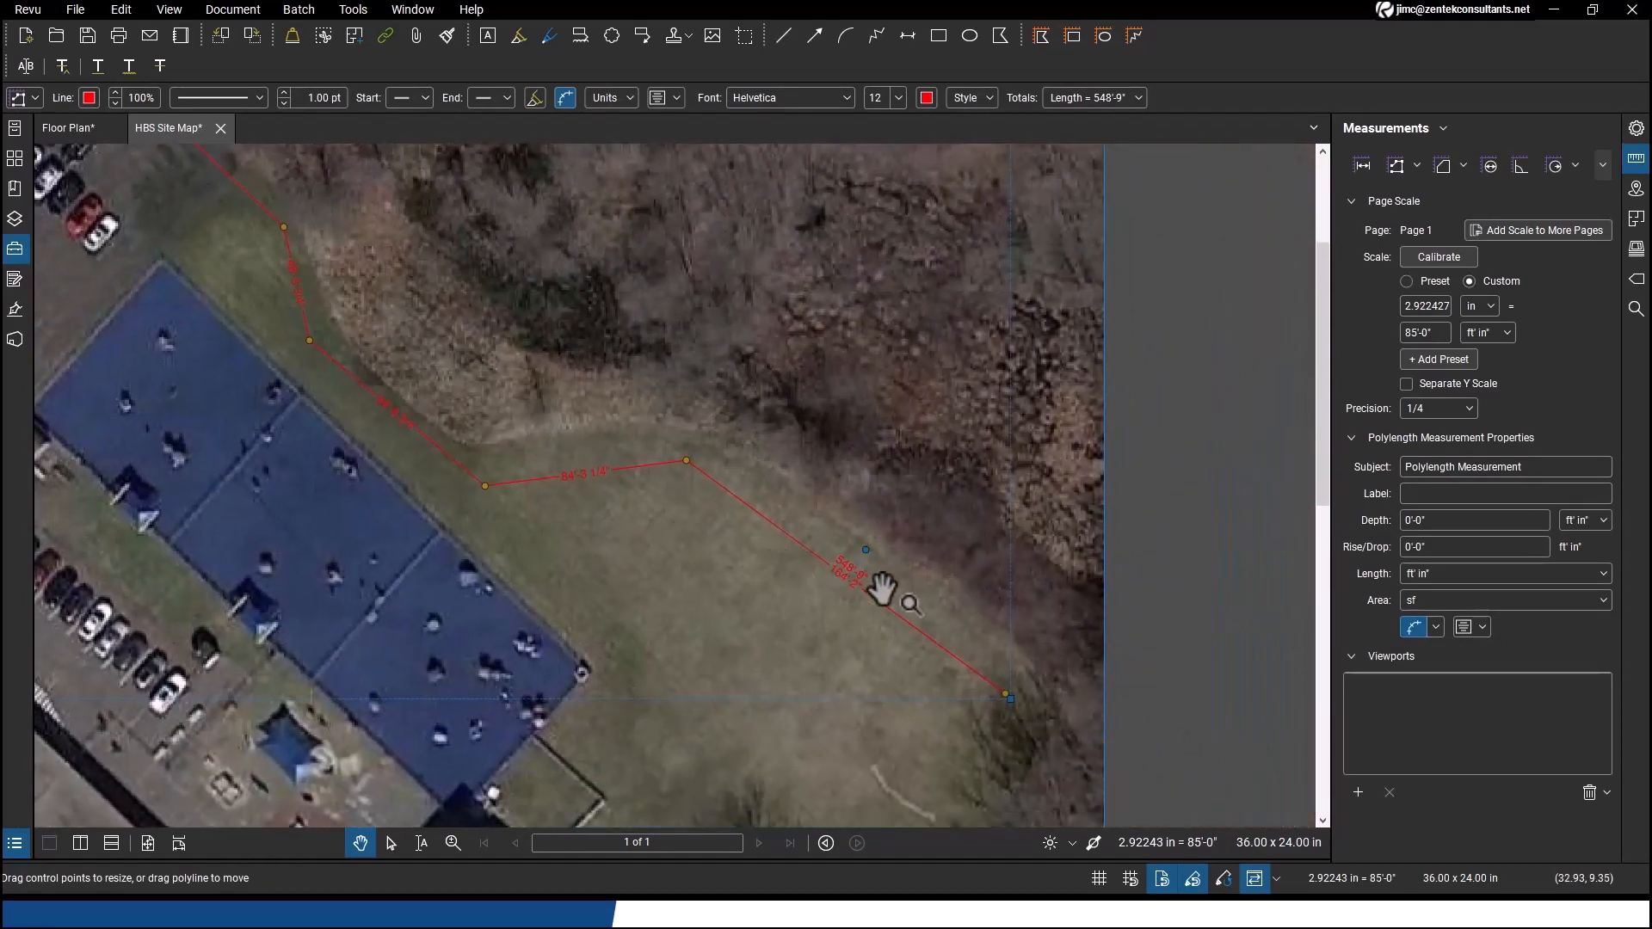
scroll(883, 588, up, 5)
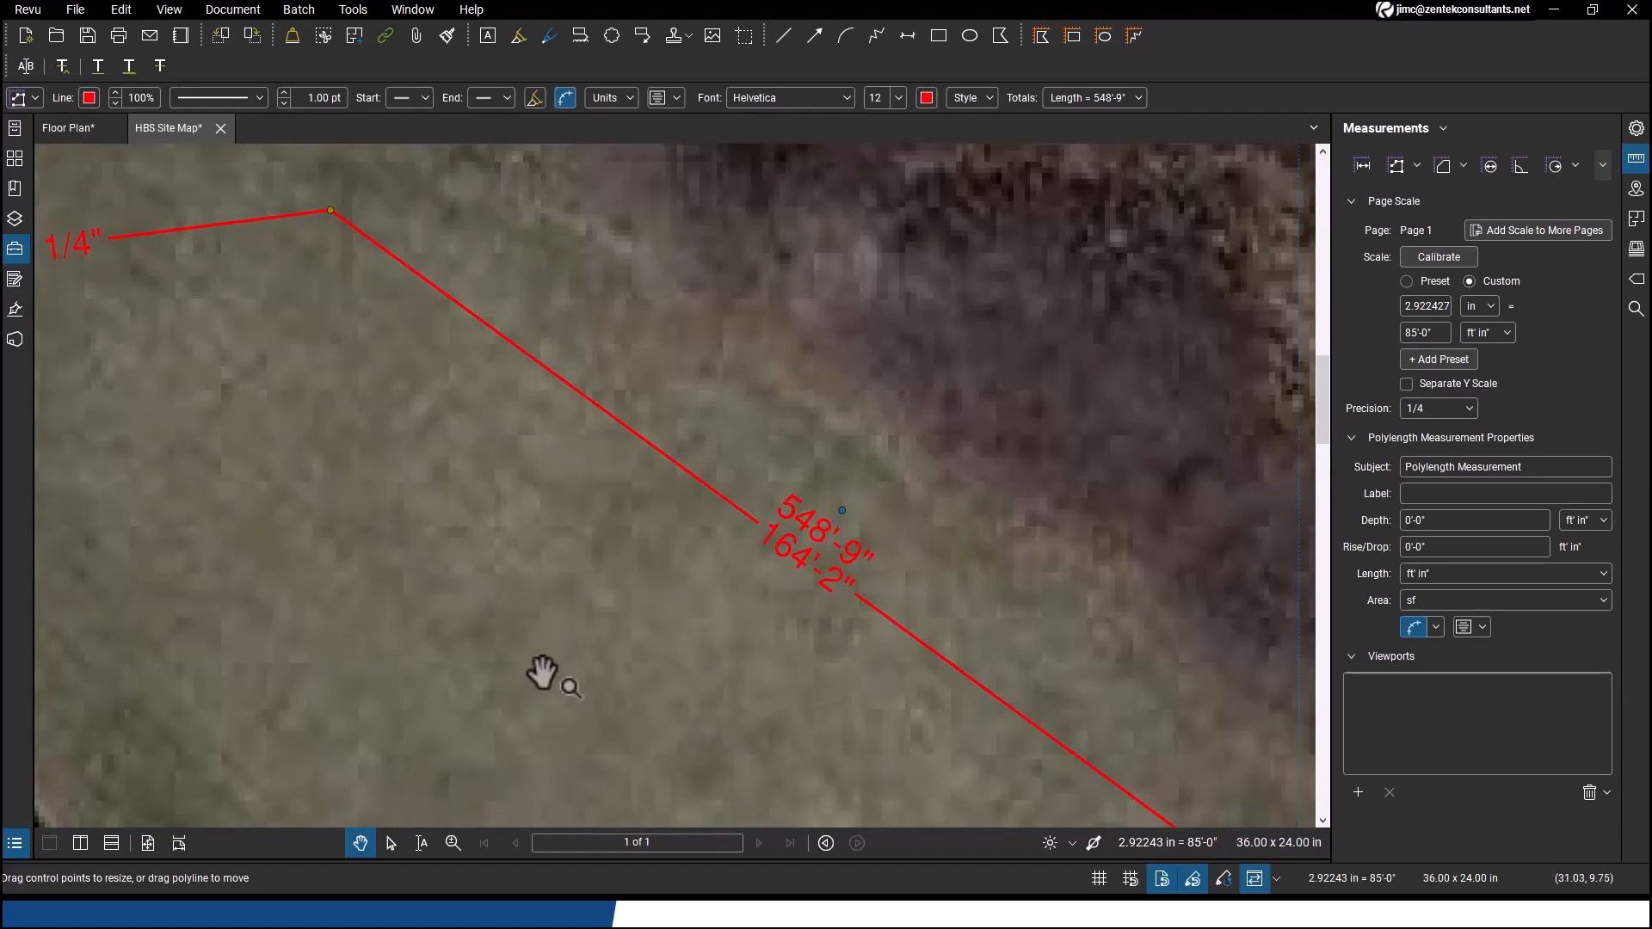
scroll(546, 675, down, 2)
scroll(574, 610, down, 1)
scroll(1004, 516, down, 2)
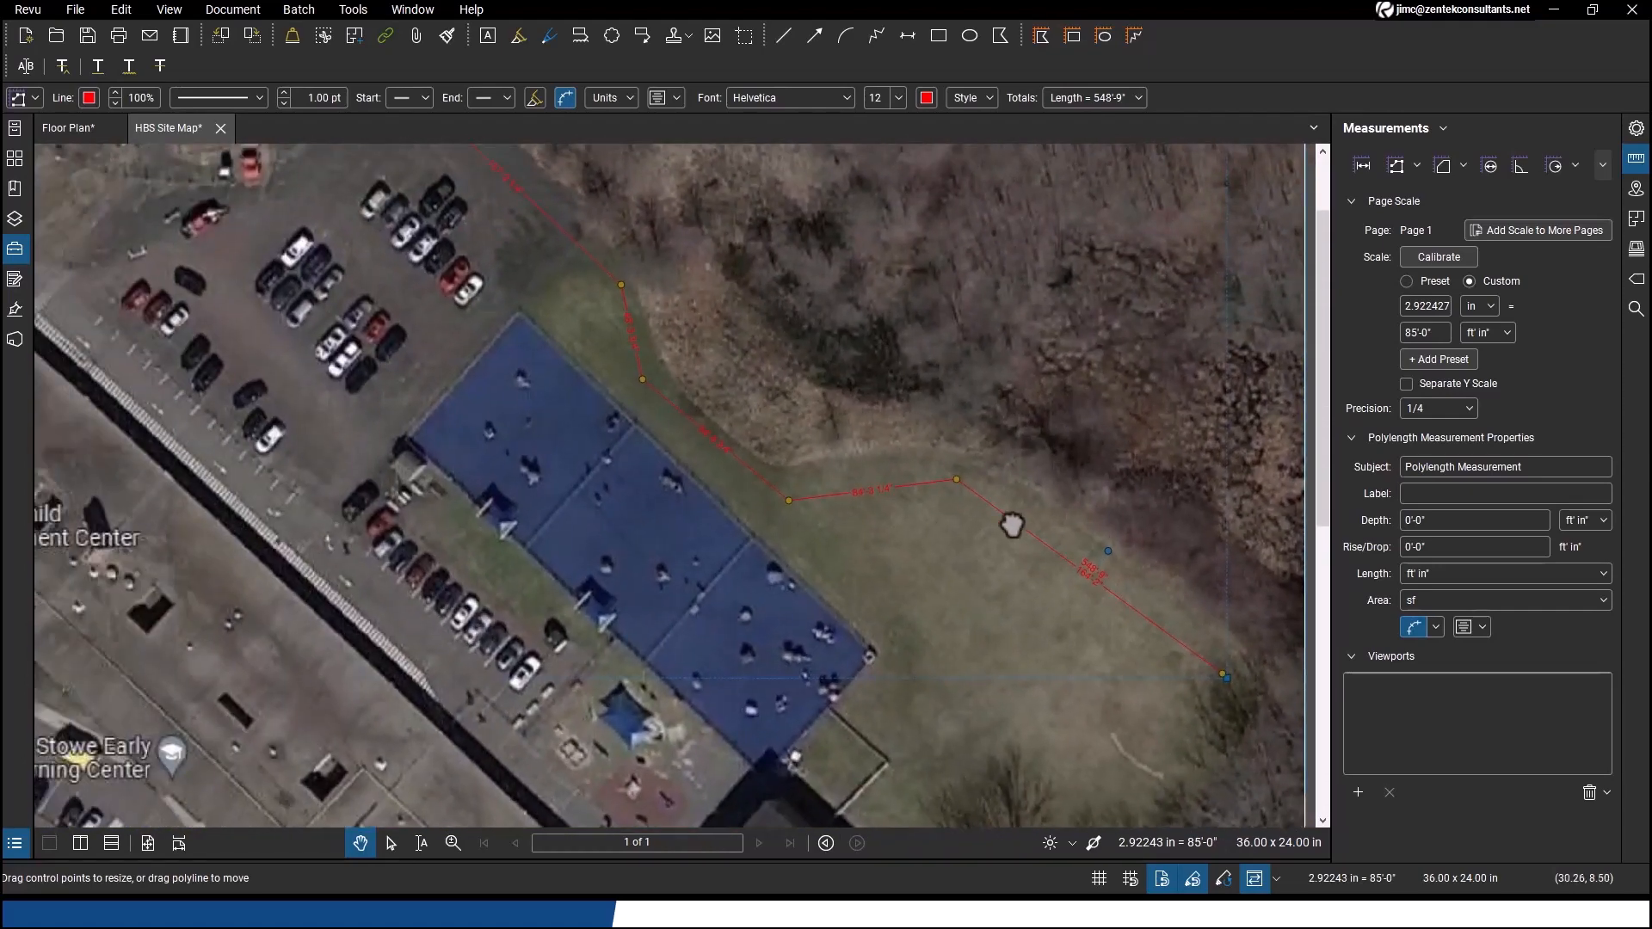